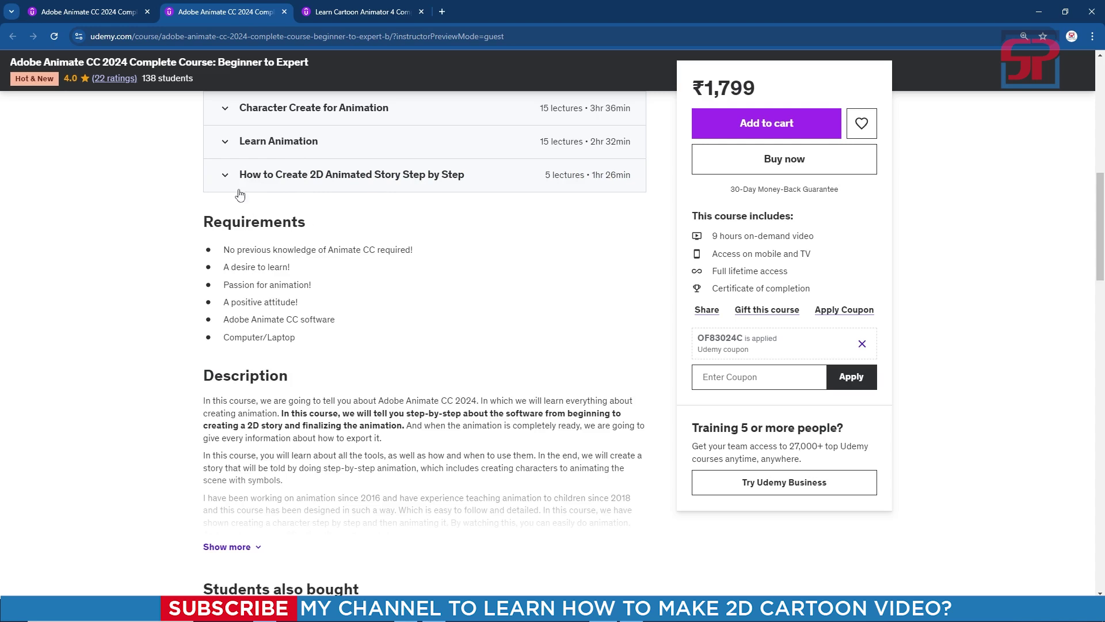
Step: Expand and collapse the 'How to Create 2D Animated Story' section while scrolling the course page
left_click(225, 180)
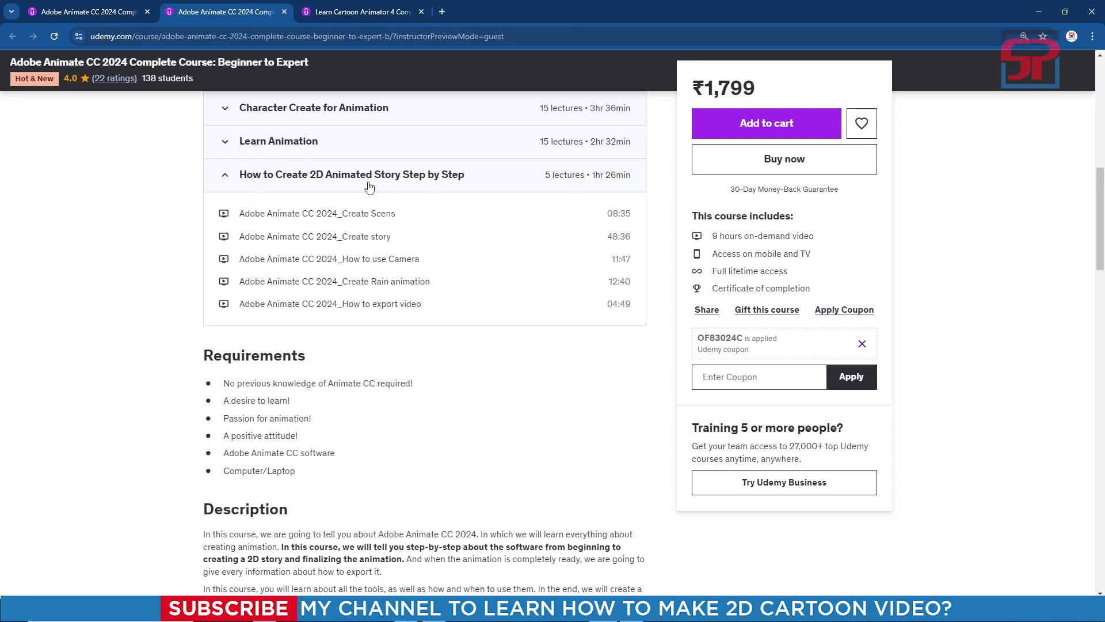
left_click(229, 181)
scroll(258, 253, "up", 3)
scroll(391, 285, "up", 3)
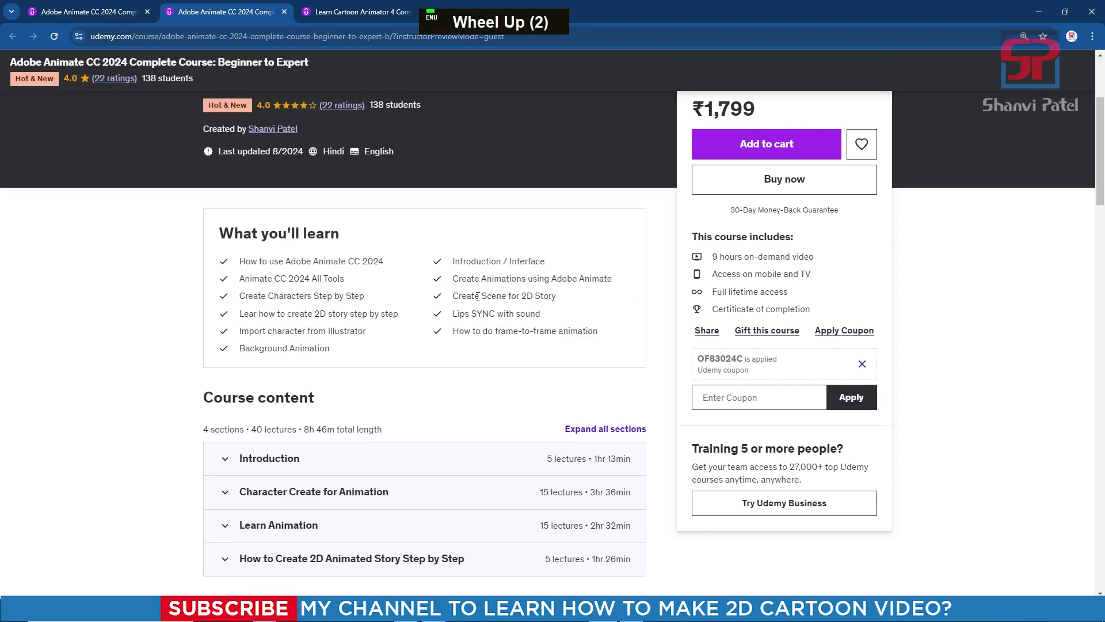
scroll(477, 296, "up", 3)
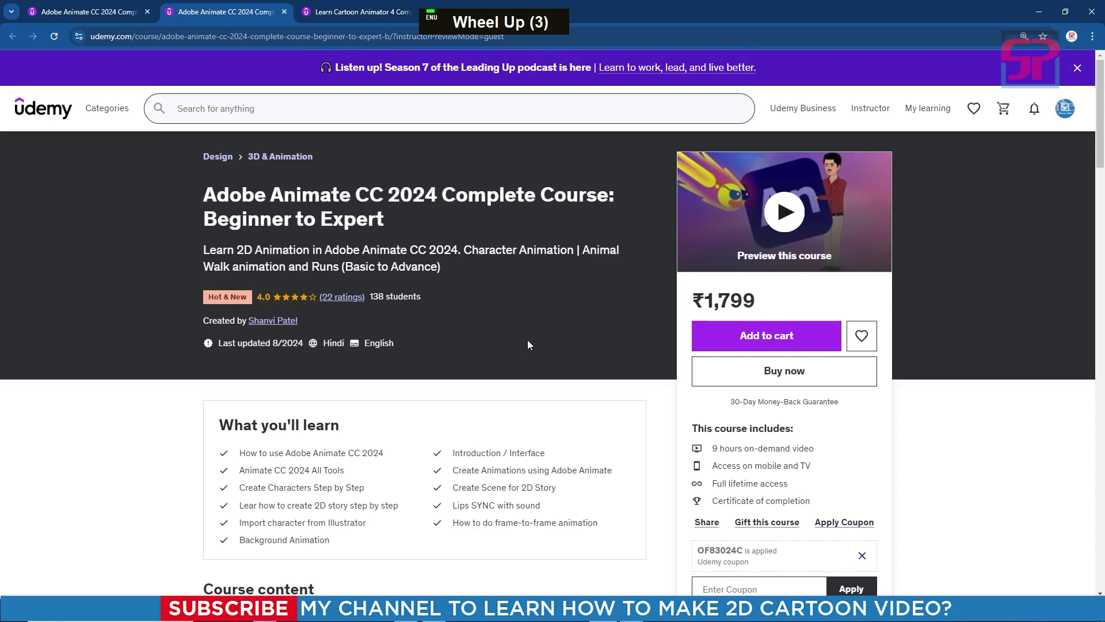
scroll(527, 340, "down", 1)
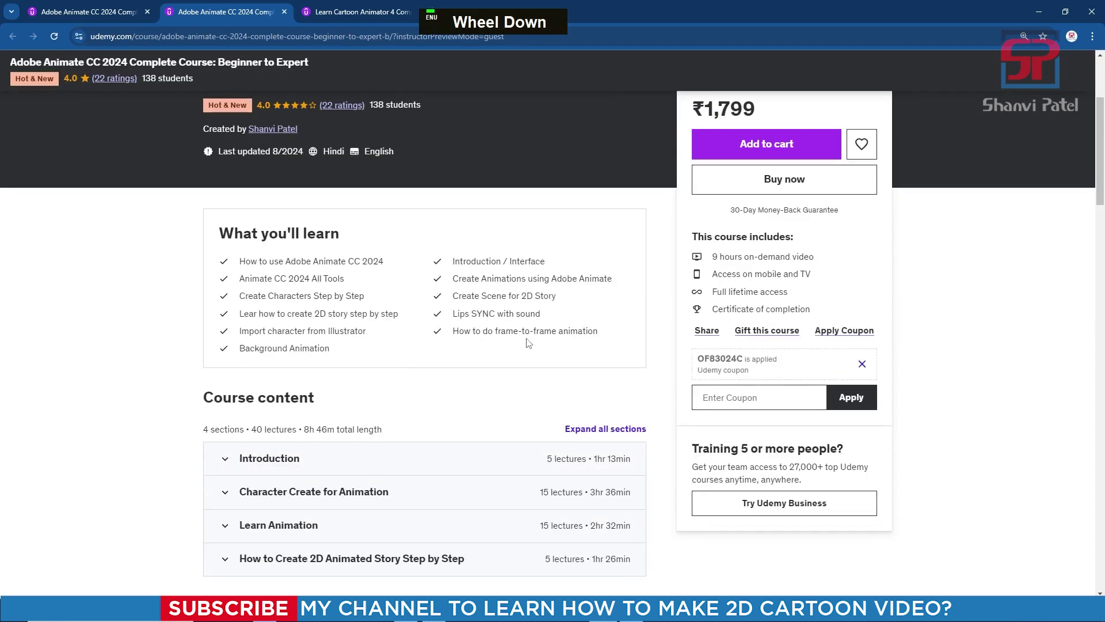
Step: Paste in the instructor coupon and apply it, cutting the course price from ₹1,799 to ₹399
left_click(761, 398)
type("SPSPECIAL399")
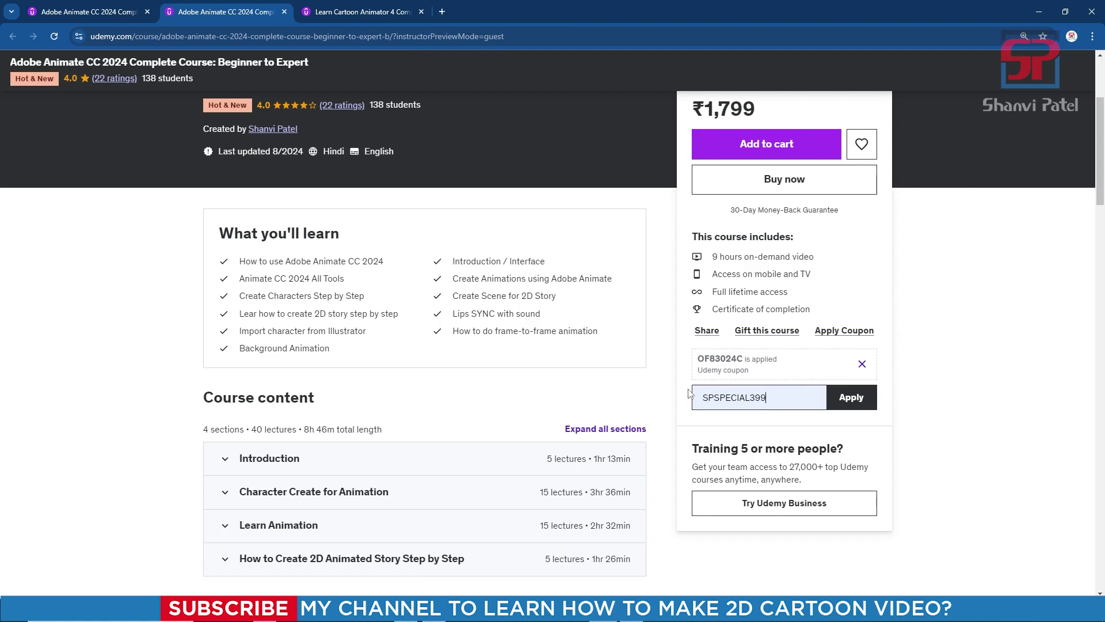
left_click(661, 311)
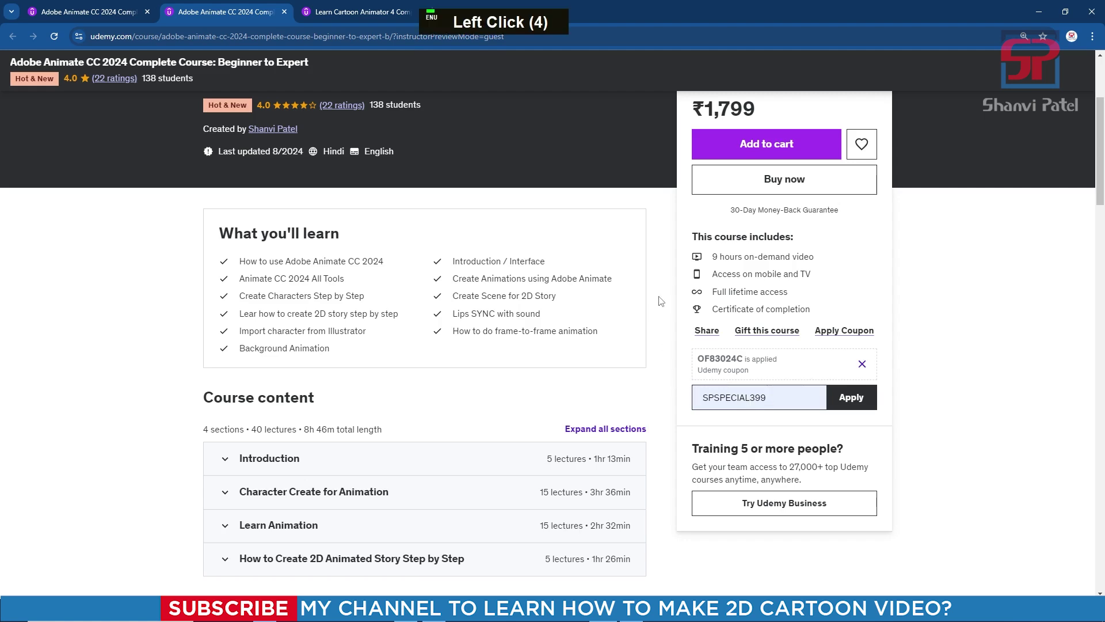
left_click(851, 397)
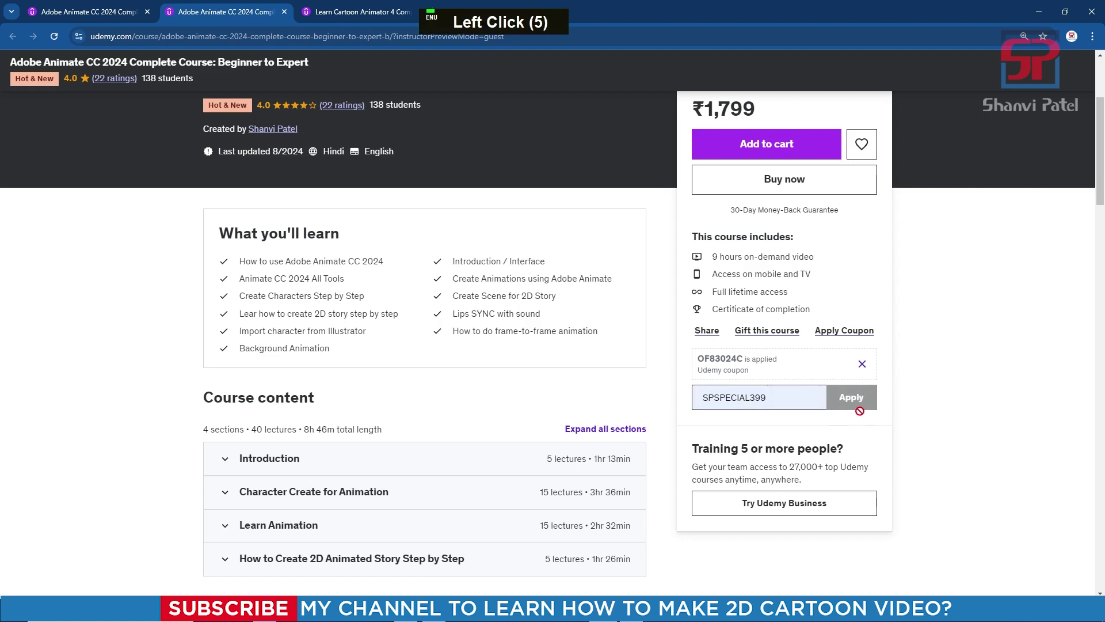
scroll(617, 265, "up", 5)
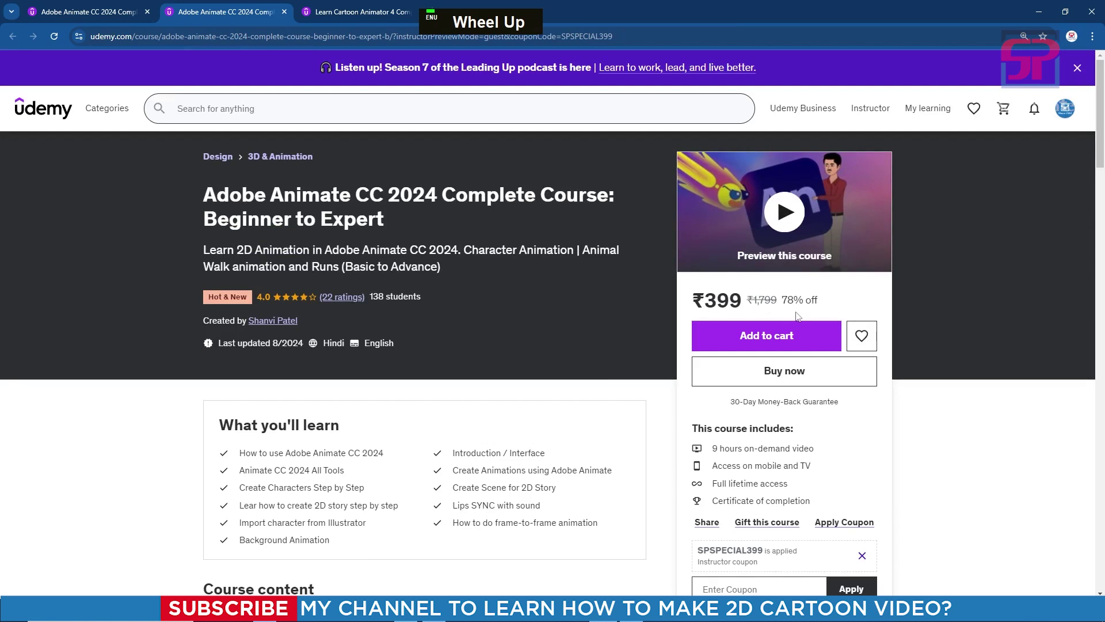
Step: Browse the Learn Cartoon Animator 4 course content in the third tab, collapsing the Introduction section
left_click(357, 12)
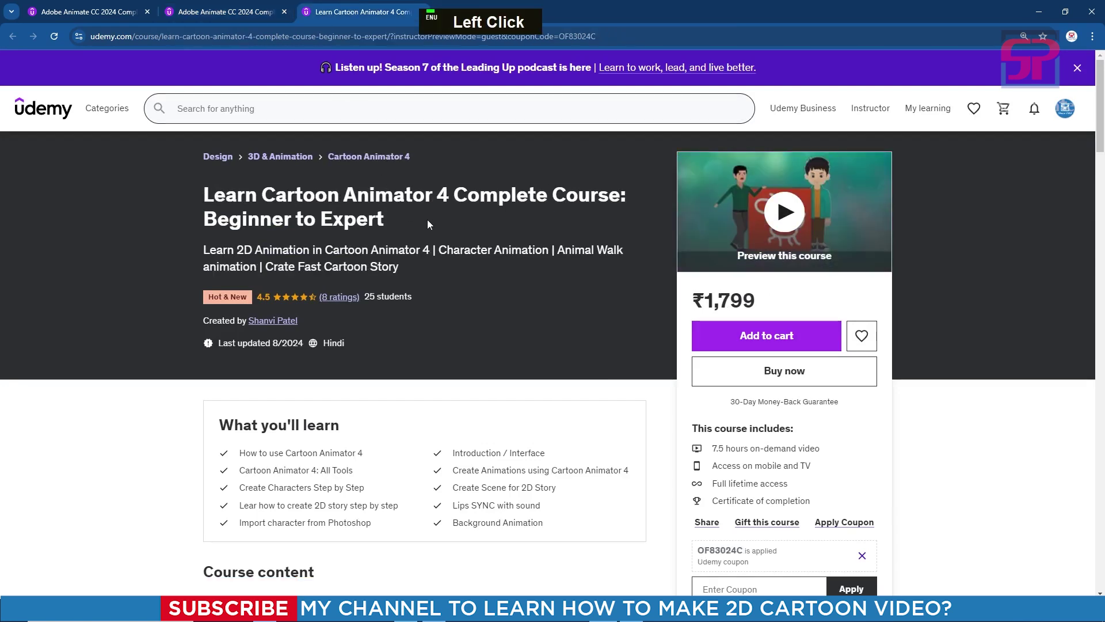
left_click(283, 208)
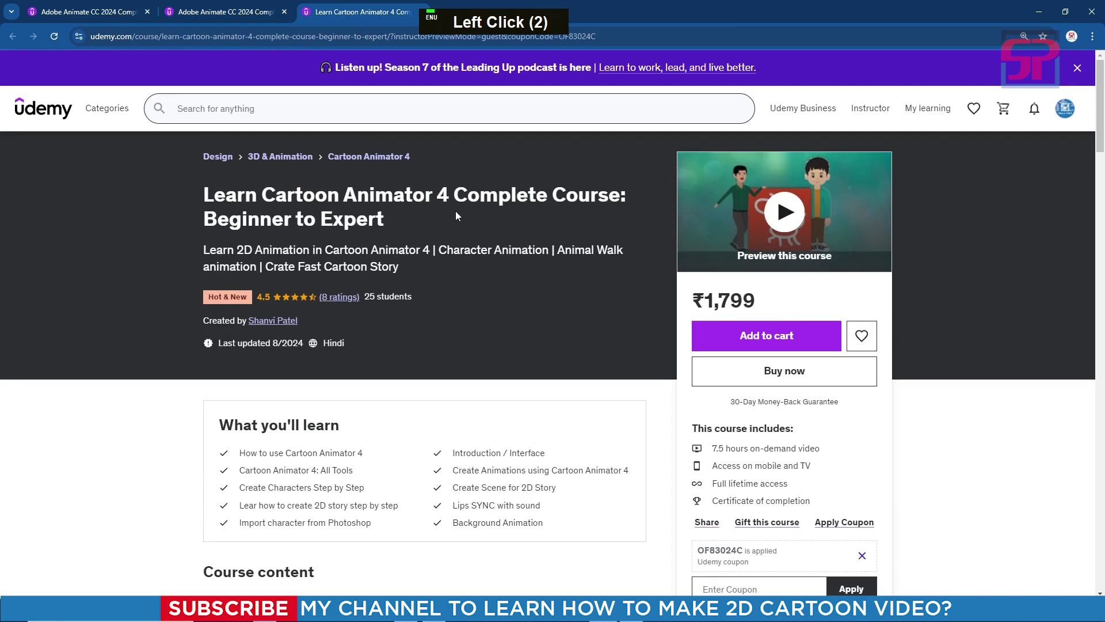
scroll(648, 294, "down", 6)
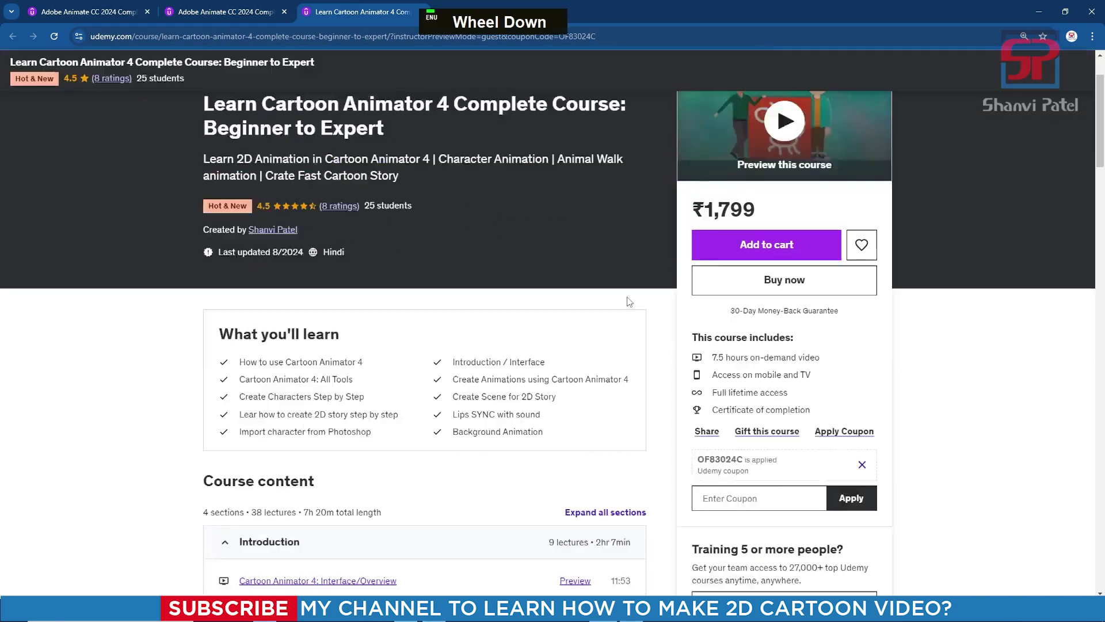
left_click(247, 253)
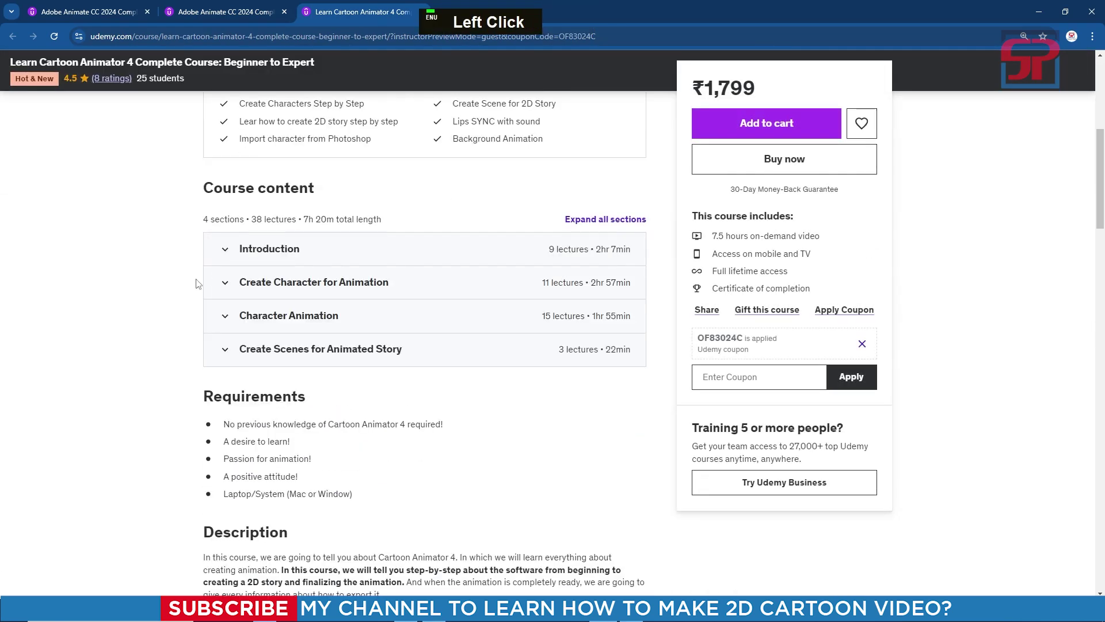
scroll(259, 279, "down", 3)
scroll(319, 273, "up", 3)
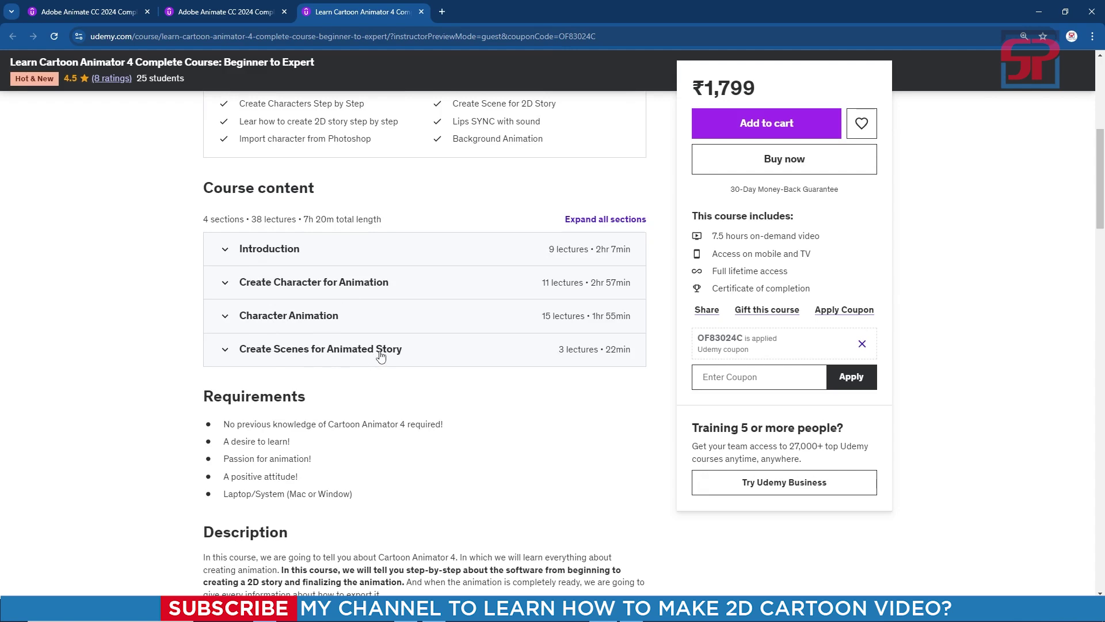
scroll(416, 332, "up", 2)
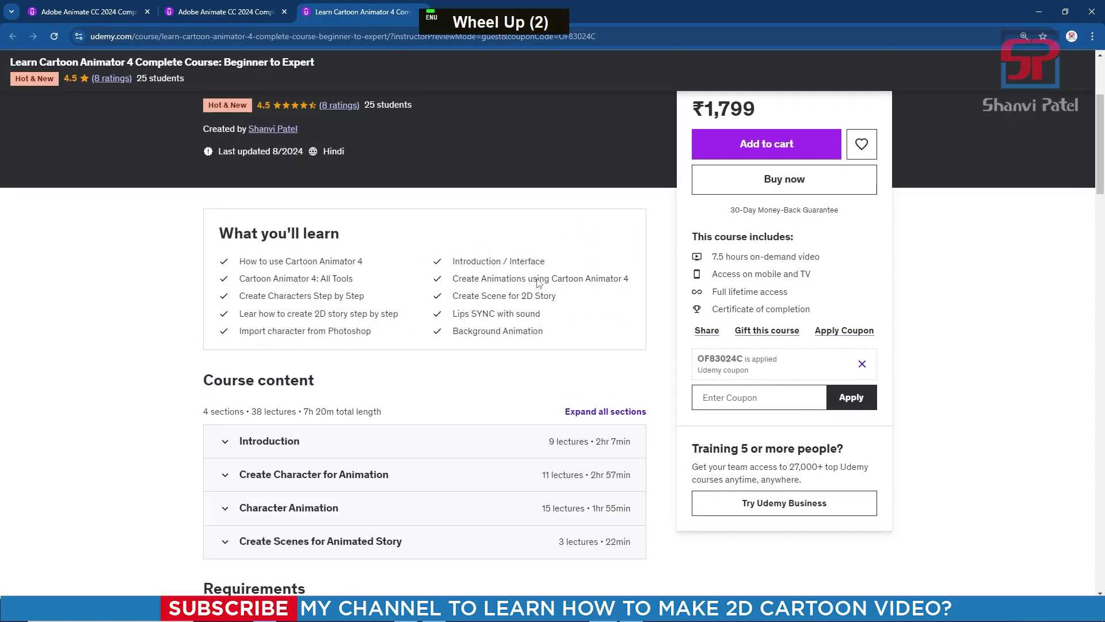
scroll(653, 282, "up", 3)
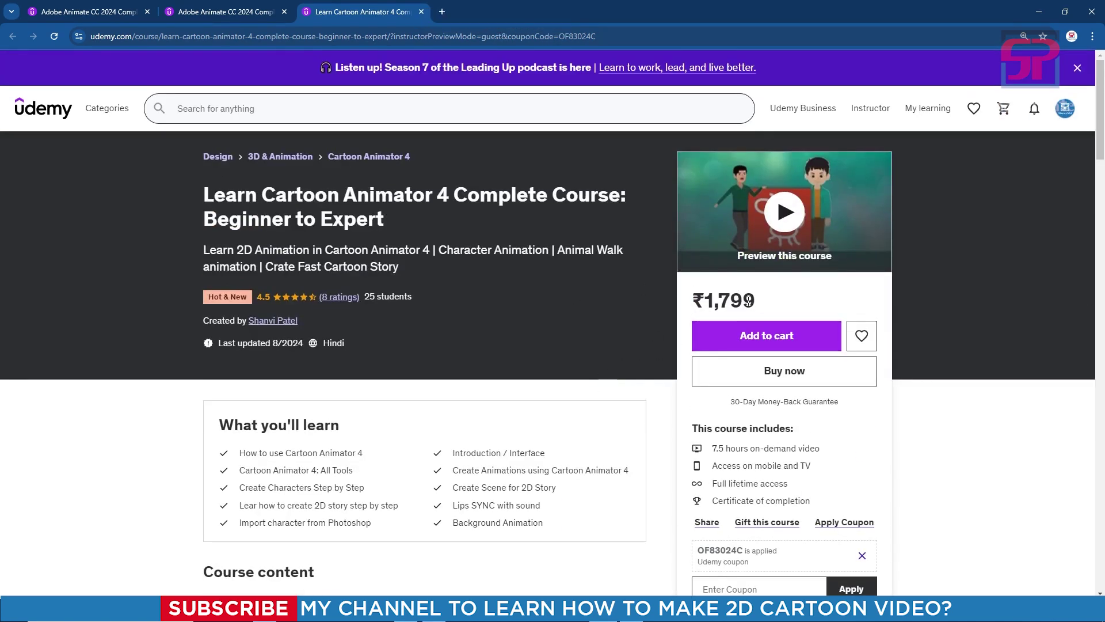
left_click(491, 328)
Step: Leave the woman's head symbol and select the Symbol_61 layer at frame 2, zooming the stage
double_click(415, 211)
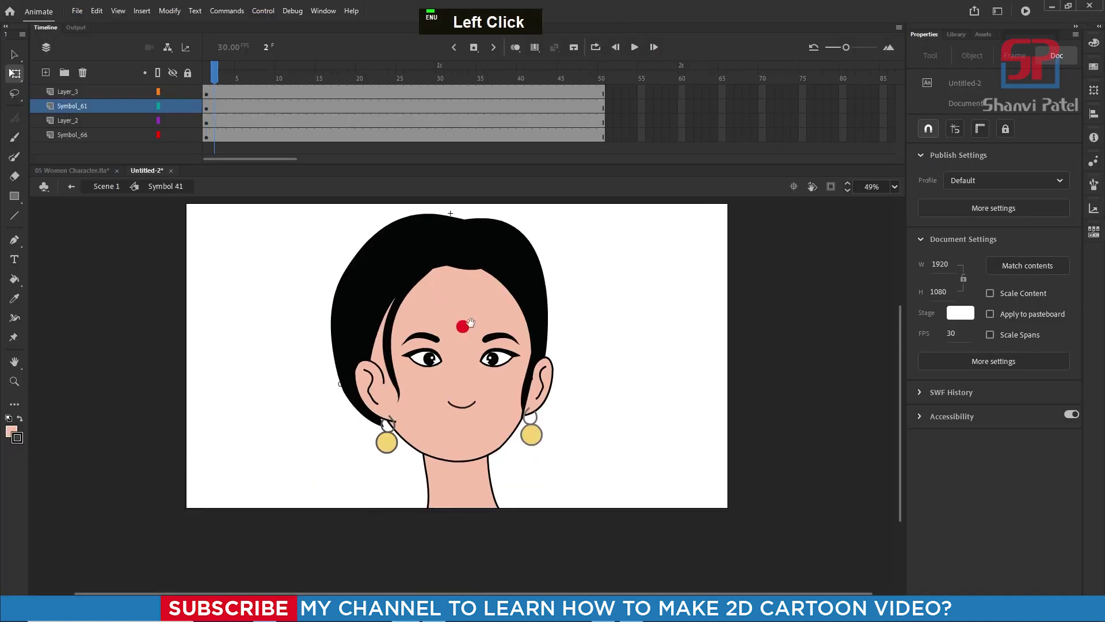
left_click_drag(467, 322, 462, 342)
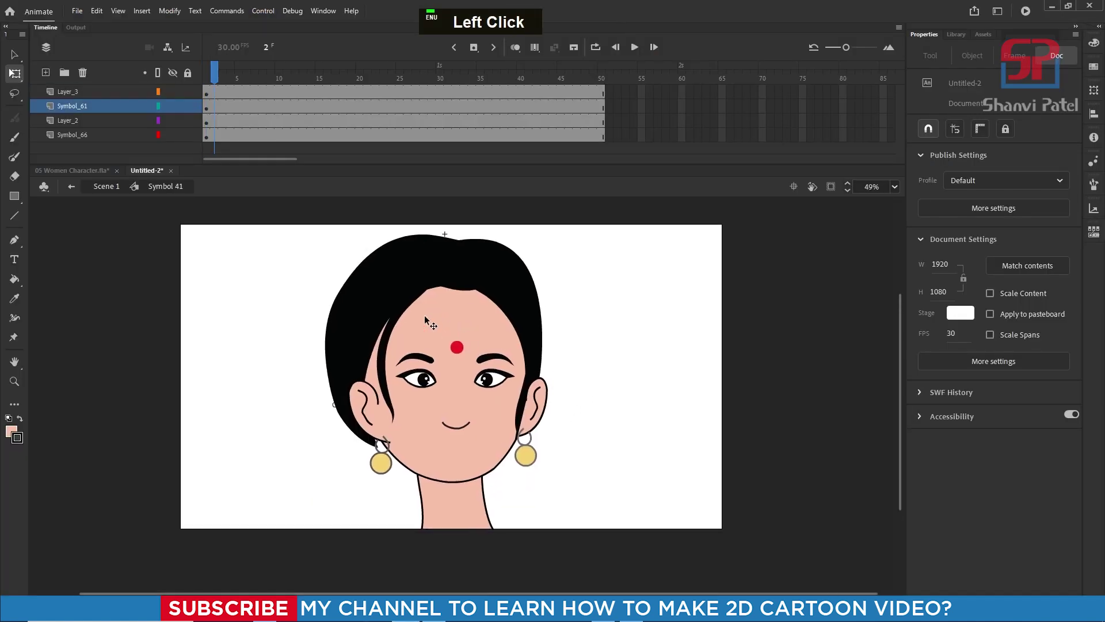
scroll(424, 316, "up", 2, "ctrl")
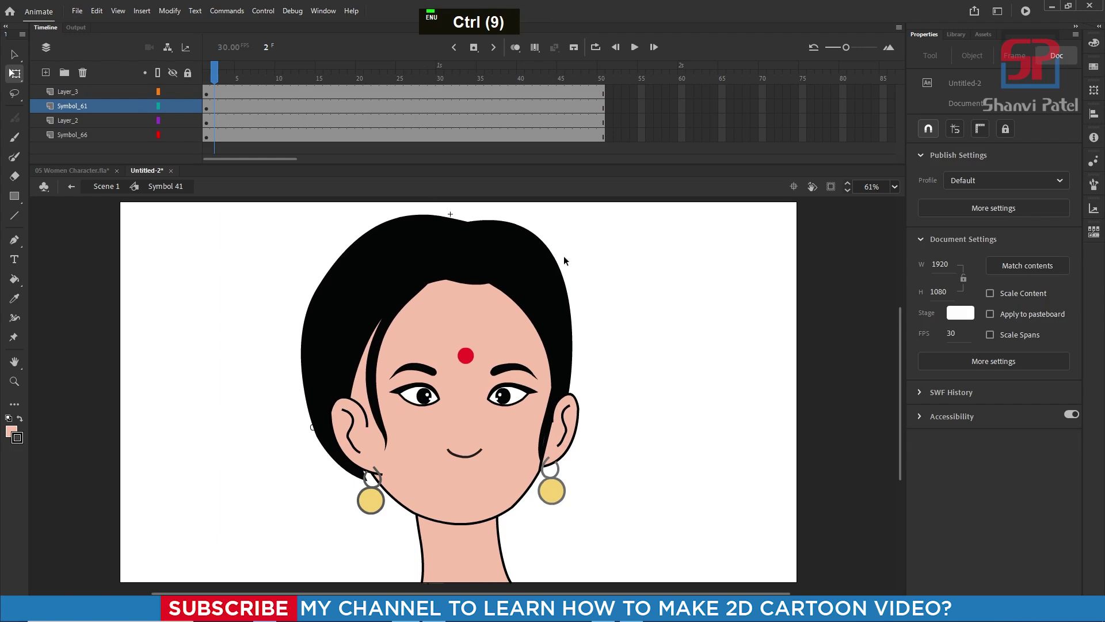
left_click(623, 319)
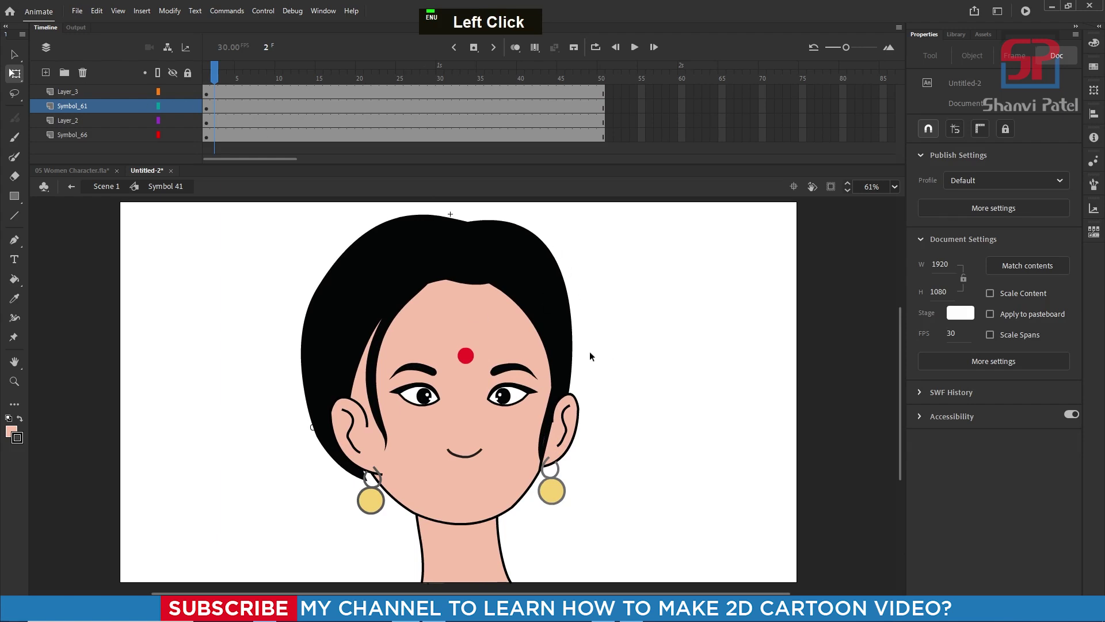
Step: Bring up Lips.ai in Illustrator with nothing selected in the mouth artwork
left_click(434, 610)
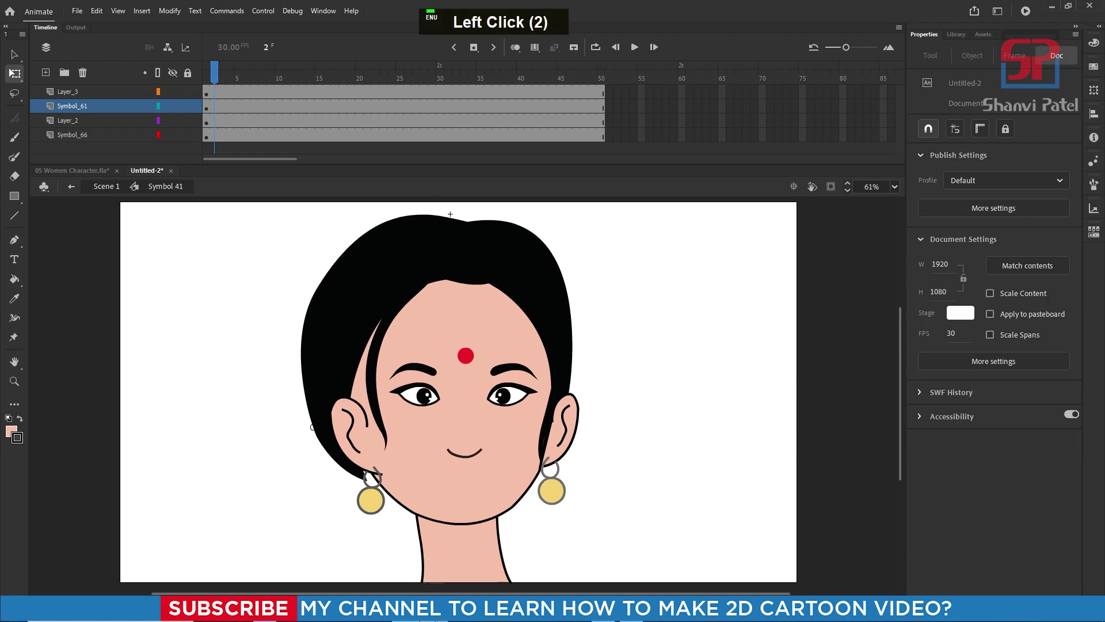
double_click(725, 467)
double_click(800, 363)
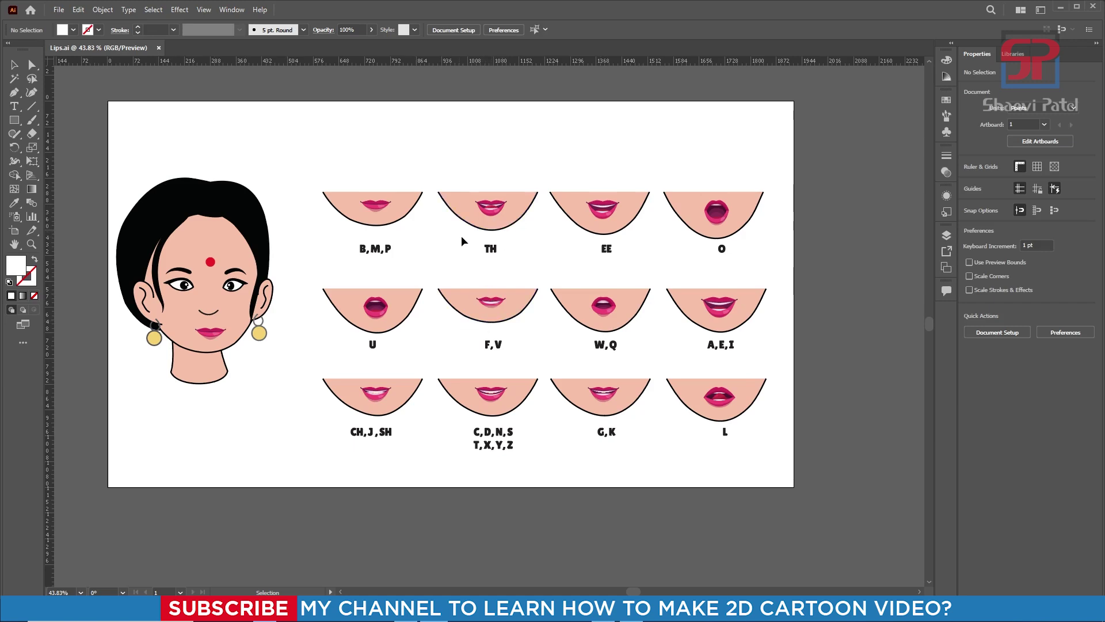
Step: Zoom and pan Illustrator's view to frame the grid of twelve mouth shapes
scroll(557, 274, "up", 1)
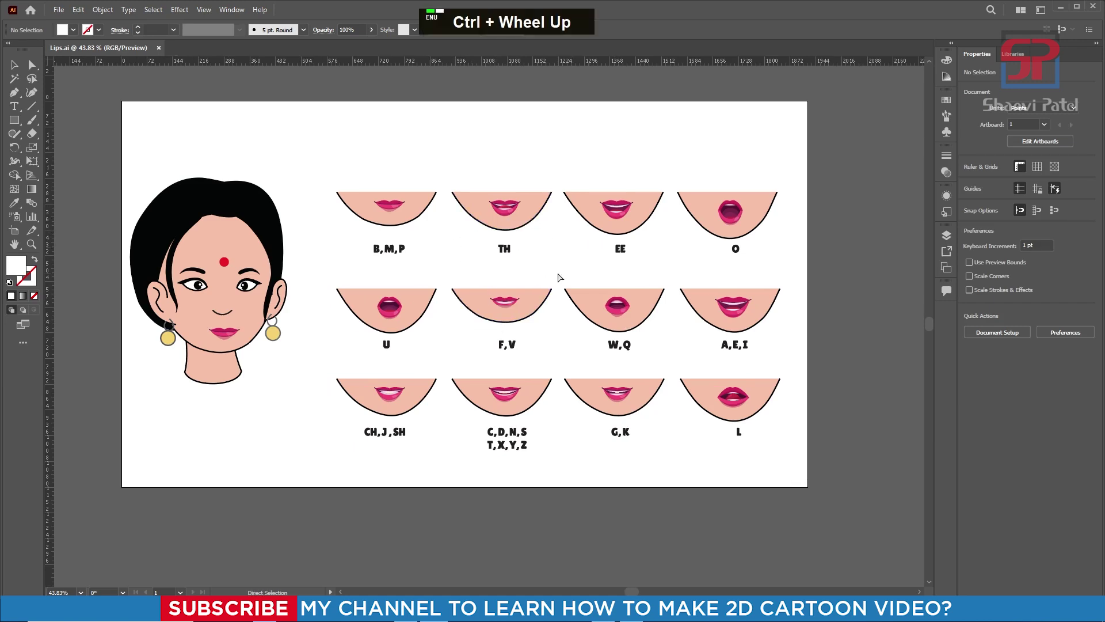
left_click_drag(304, 150, 354, 294)
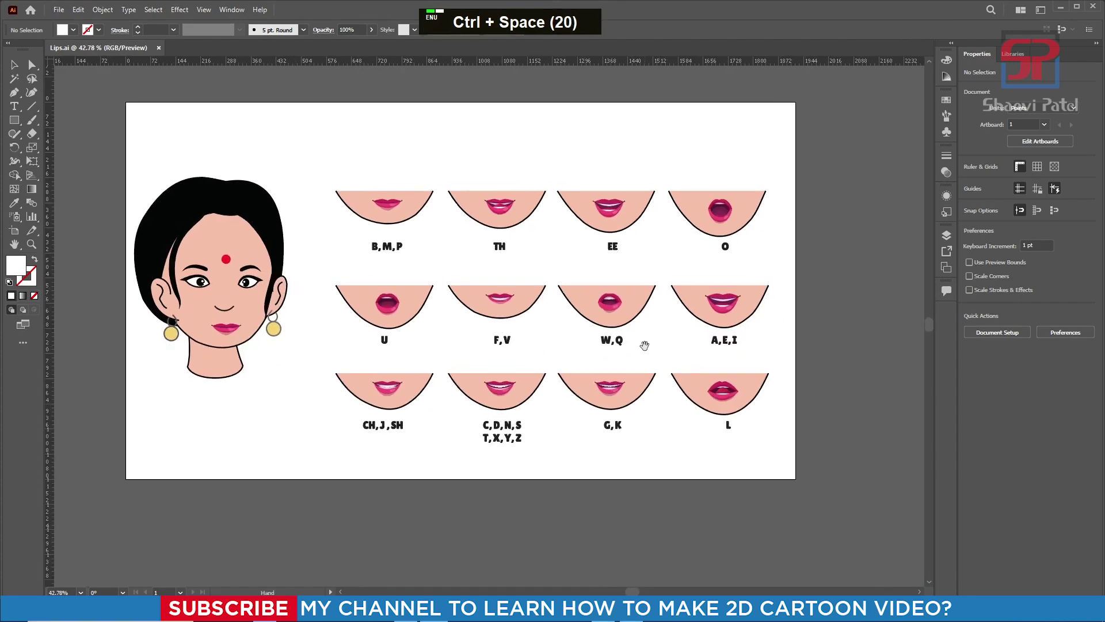
left_click_drag(644, 343, 575, 354)
left_click_drag(487, 305, 551, 376)
left_click(649, 239)
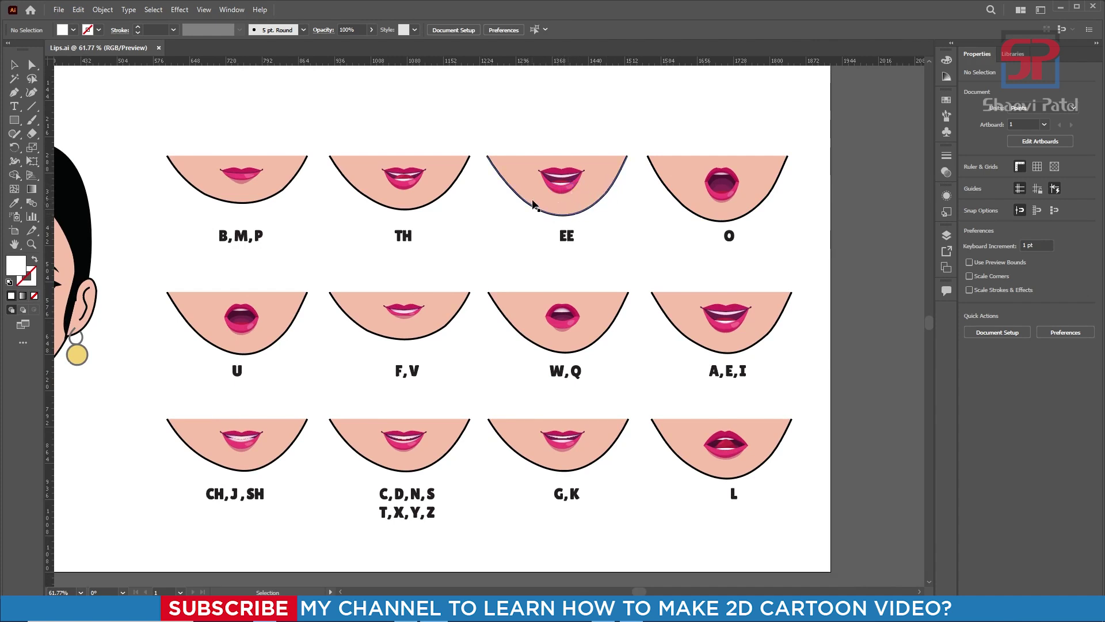
left_click(806, 362)
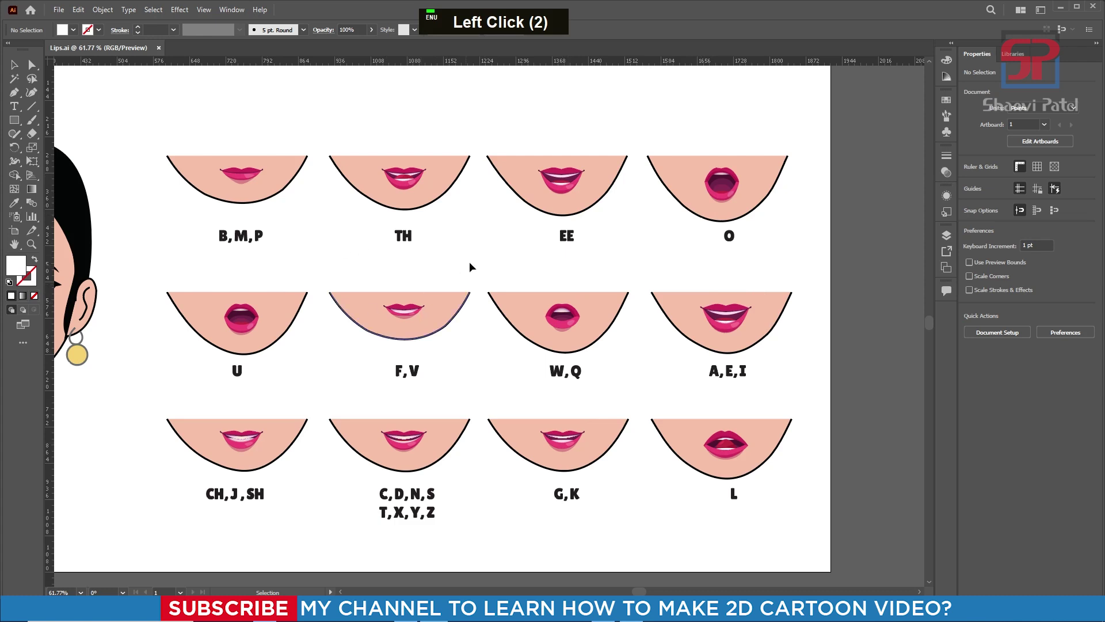
left_click_drag(486, 252, 501, 287)
Step: Select all three rows of mouth shapes and copy them
left_click_drag(180, 151, 806, 257)
left_click_drag(177, 314, 812, 383)
left_click_drag(174, 444, 821, 510)
key("ctrl+c")
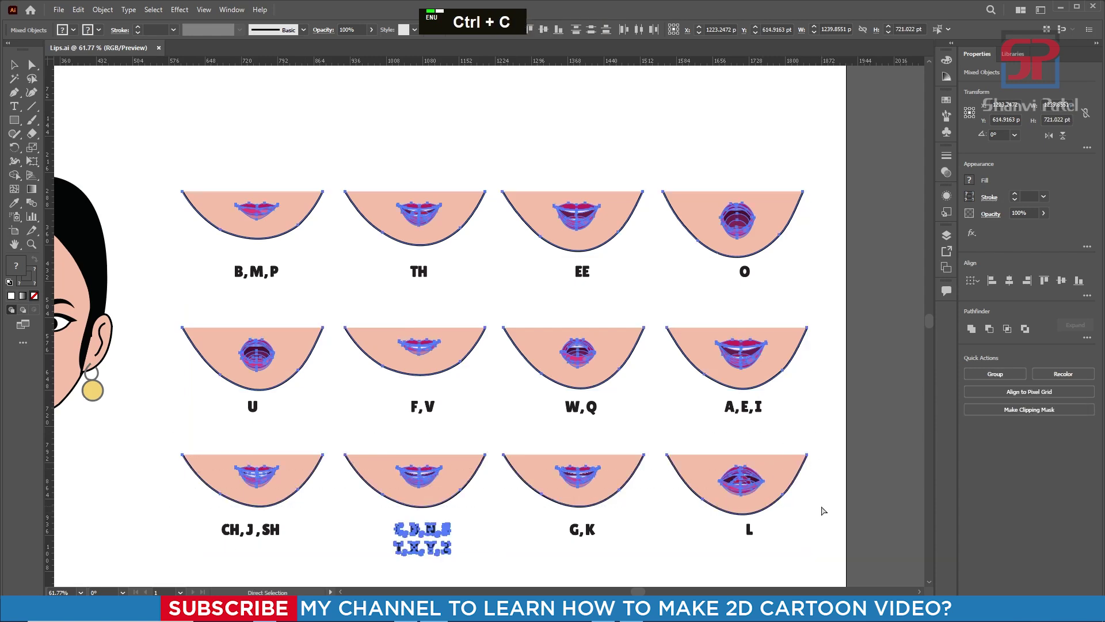
left_click(822, 511)
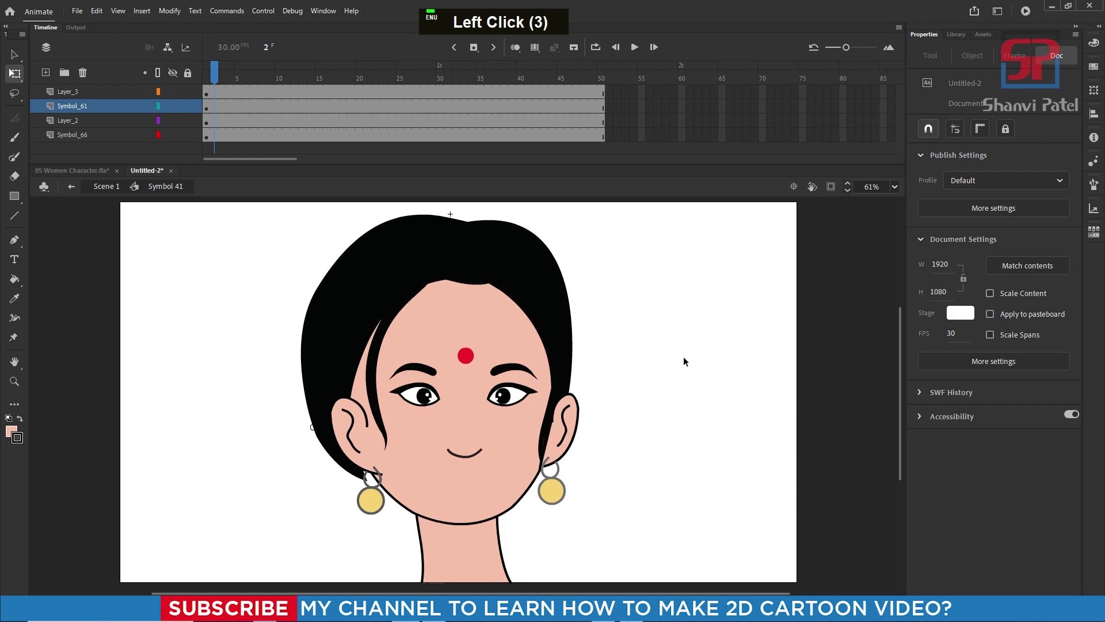
Step: Paste the copied mouth shapes into a new layer, Layer_6, in Animate
left_click(46, 73)
key("ctrl+v")
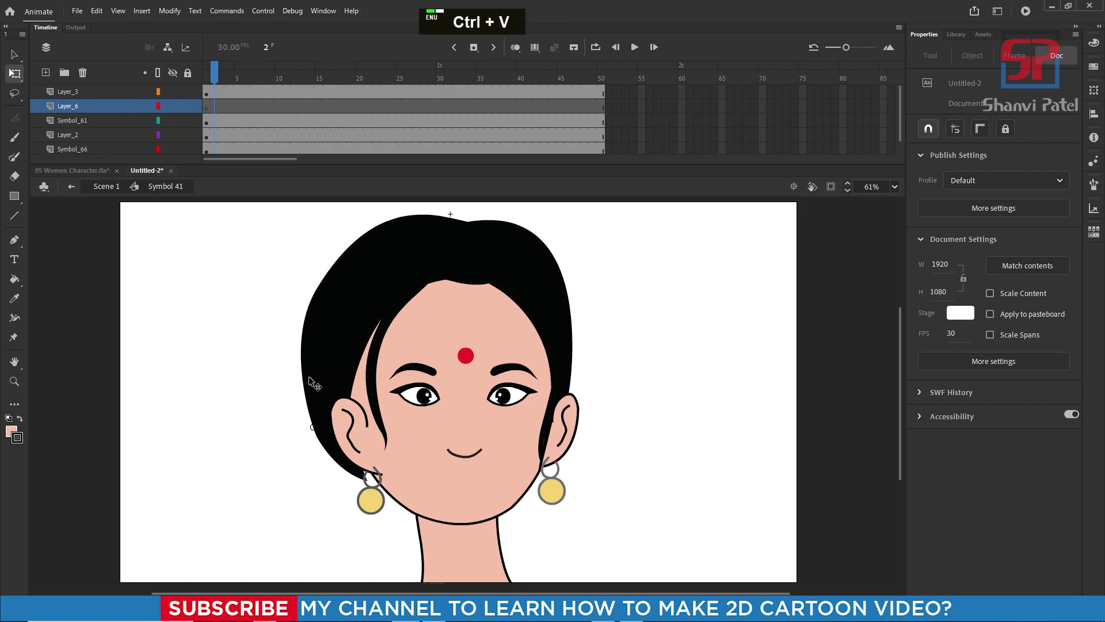
left_click(581, 344)
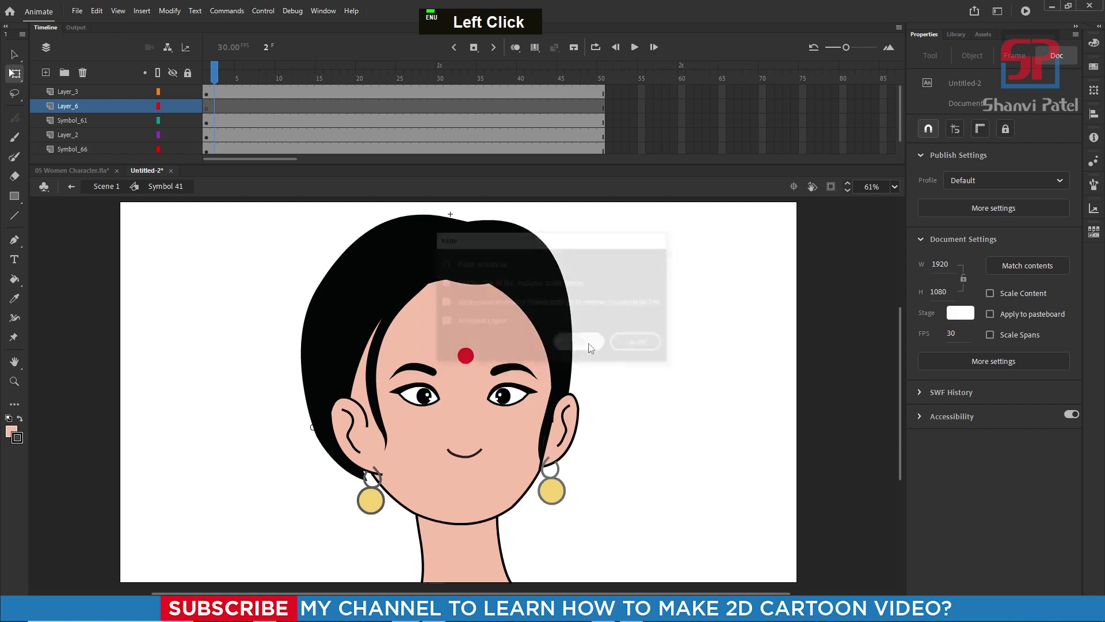
scroll(455, 333, "down", 2)
scroll(455, 332, "down", 4)
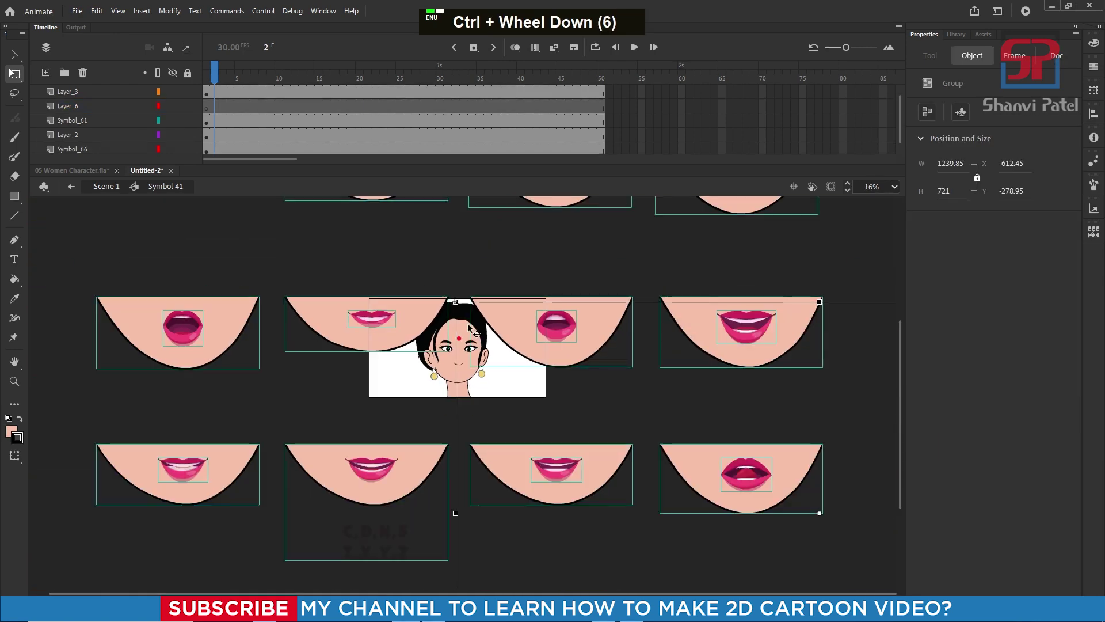
Step: Convert the pasted mouth grid into a graphic symbol, Symbol 5
key("F8")
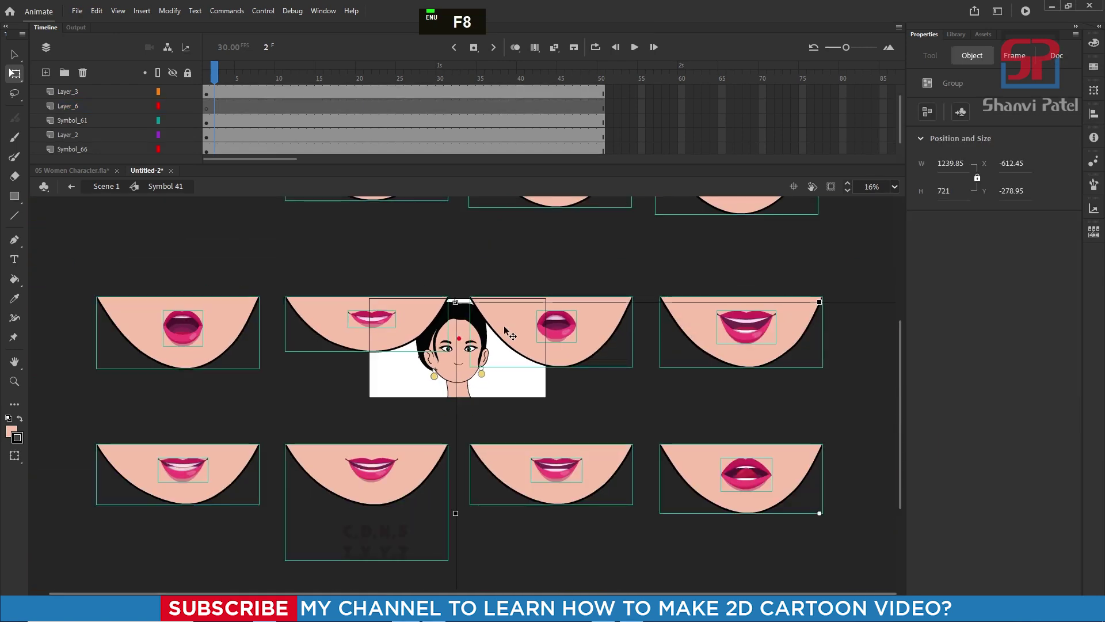
left_click(791, 121)
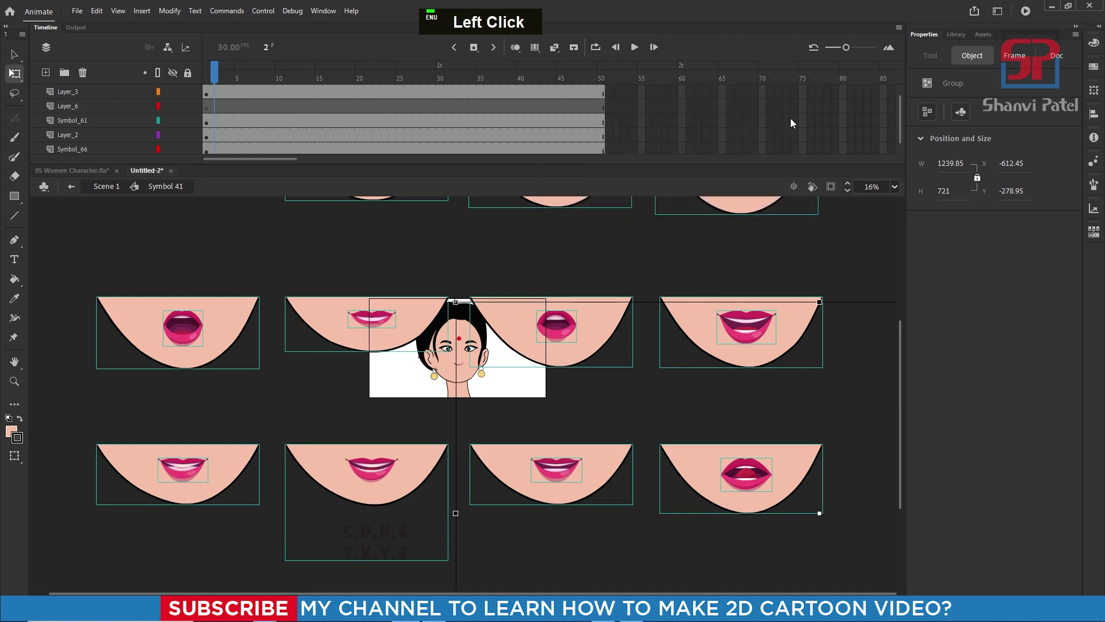
scroll(619, 366, "down", 2)
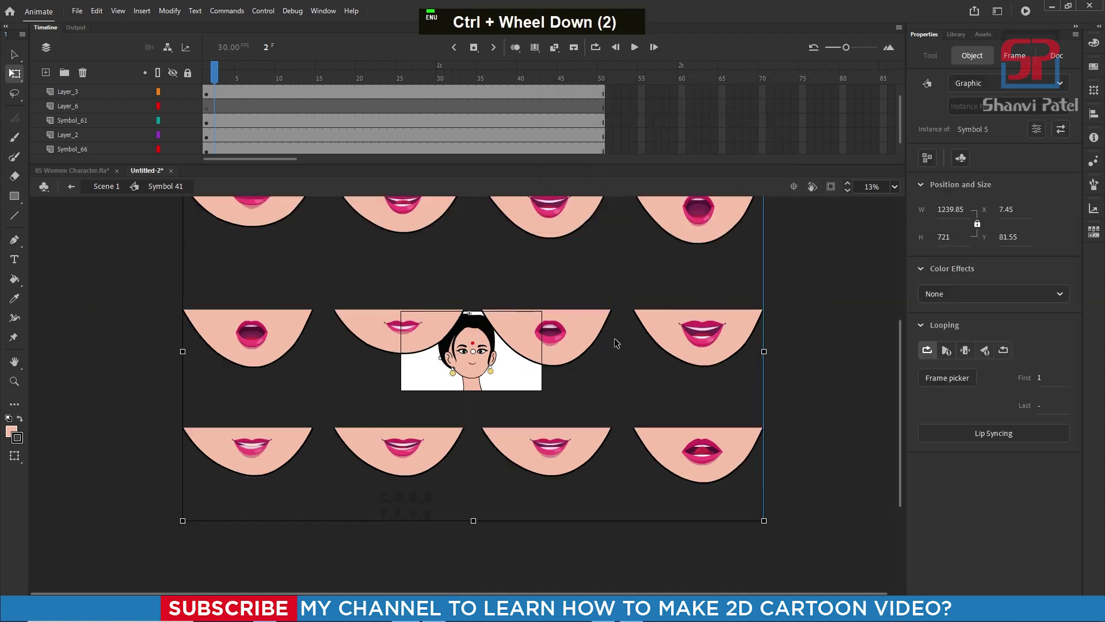
Step: Scale the mouth-grid symbol down and move it roughly over the woman's face
left_click_drag(764, 520, 503, 381)
scroll(482, 354, "up", 8)
left_click_drag(617, 446, 559, 413)
scroll(469, 406, "up", 2)
scroll(483, 368, "down", 2)
scroll(492, 397, "up", 2)
left_click_drag(469, 365, 501, 432)
left_click_drag(652, 322, 857, 204)
scroll(585, 378, "down", 3)
left_click_drag(644, 306, 752, 244)
left_click_drag(542, 412, 705, 536)
left_click_drag(284, 370, 189, 315)
left_click_drag(519, 350, 630, 426)
Step: Fine-tune the grid's size and position until the first mouth sits on the chin
scroll(519, 420, "up", 3)
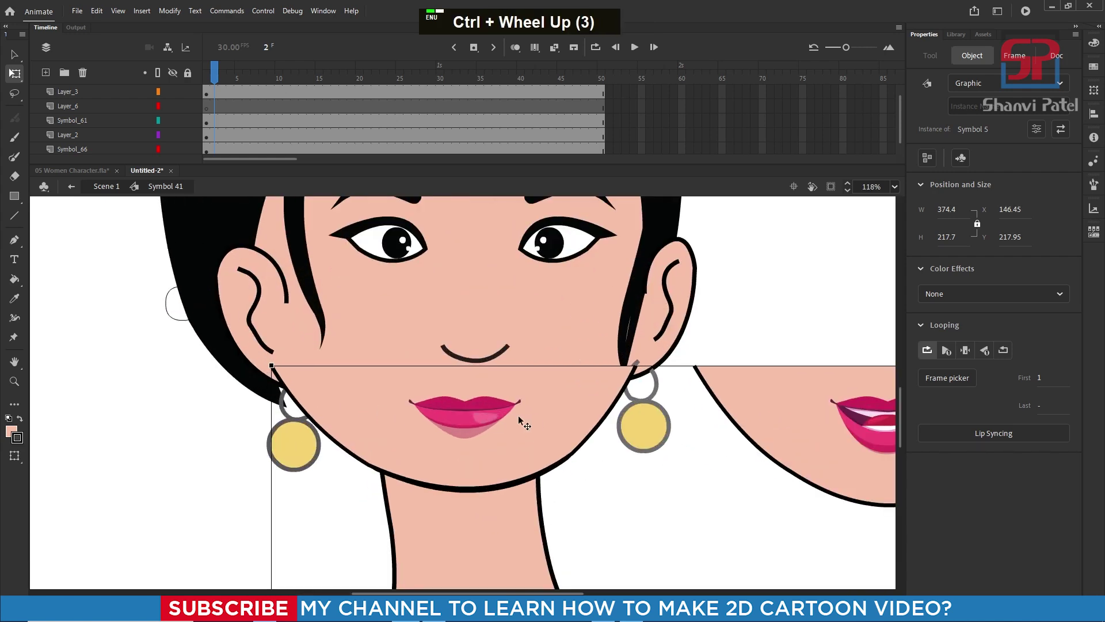
left_click_drag(538, 414, 538, 422)
left_click_drag(272, 372, 291, 387)
left_click_drag(565, 439, 538, 429)
left_click_drag(270, 377, 284, 385)
left_click_drag(383, 429, 376, 412)
left_click_drag(422, 423, 431, 432)
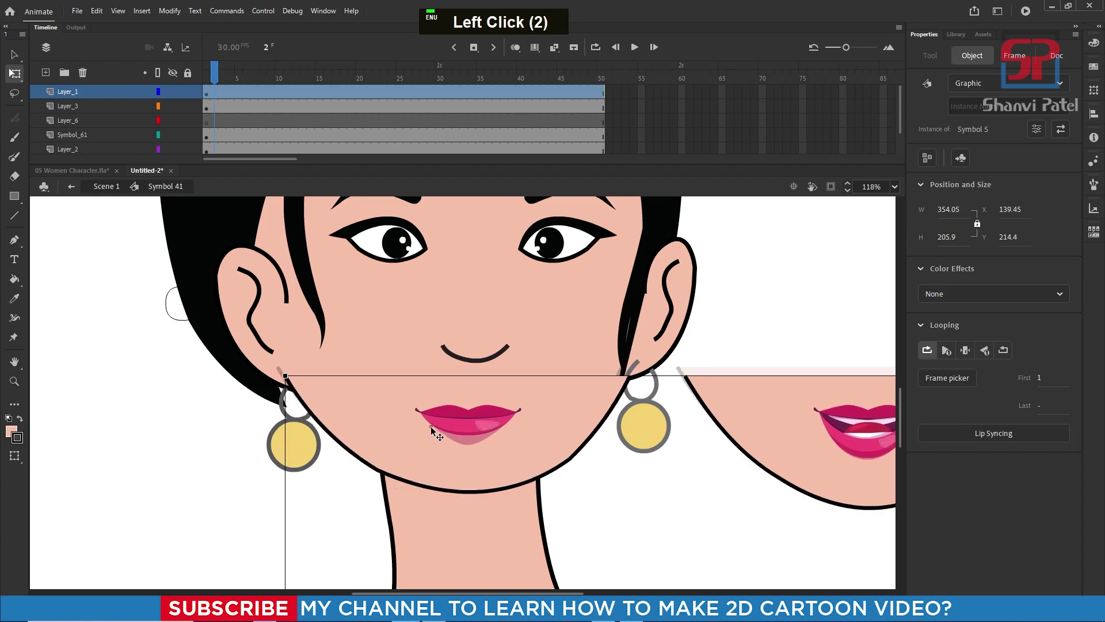
left_click_drag(285, 376, 313, 400)
left_click_drag(495, 454, 431, 413)
left_click_drag(294, 378, 241, 345)
left_click_drag(424, 401, 485, 437)
left_click_drag(259, 355, 216, 330)
left_click_drag(507, 409, 562, 451)
left_click_drag(271, 372, 310, 396)
left_click_drag(546, 441, 520, 427)
left_click(192, 462)
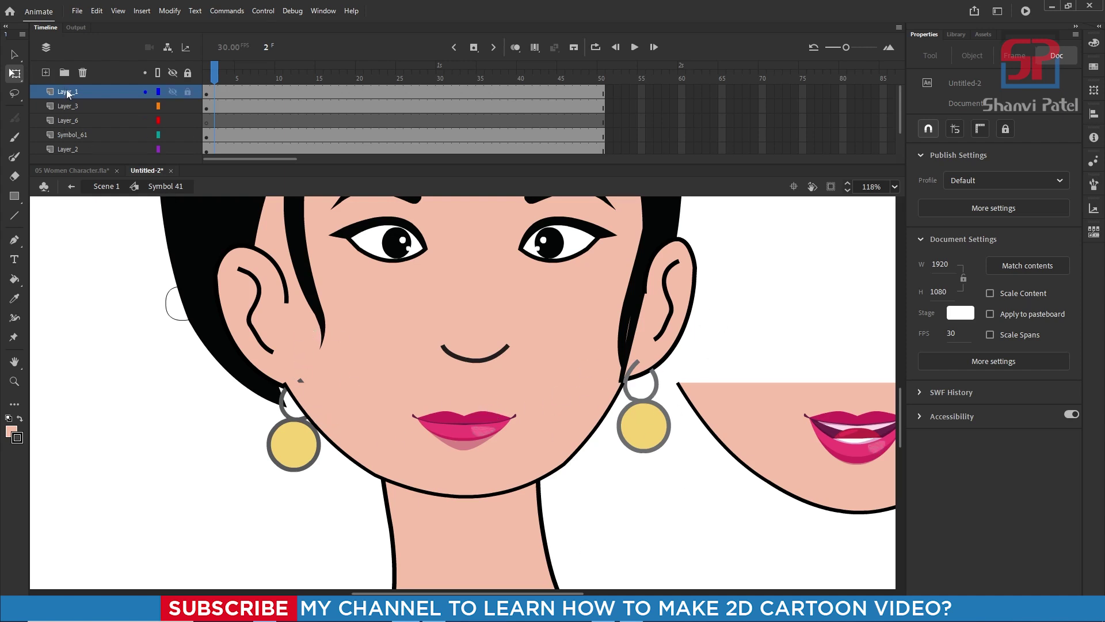
Step: Move the mouth layer below Layer_3 and rename it 'Lips'
left_click_drag(68, 89, 72, 114)
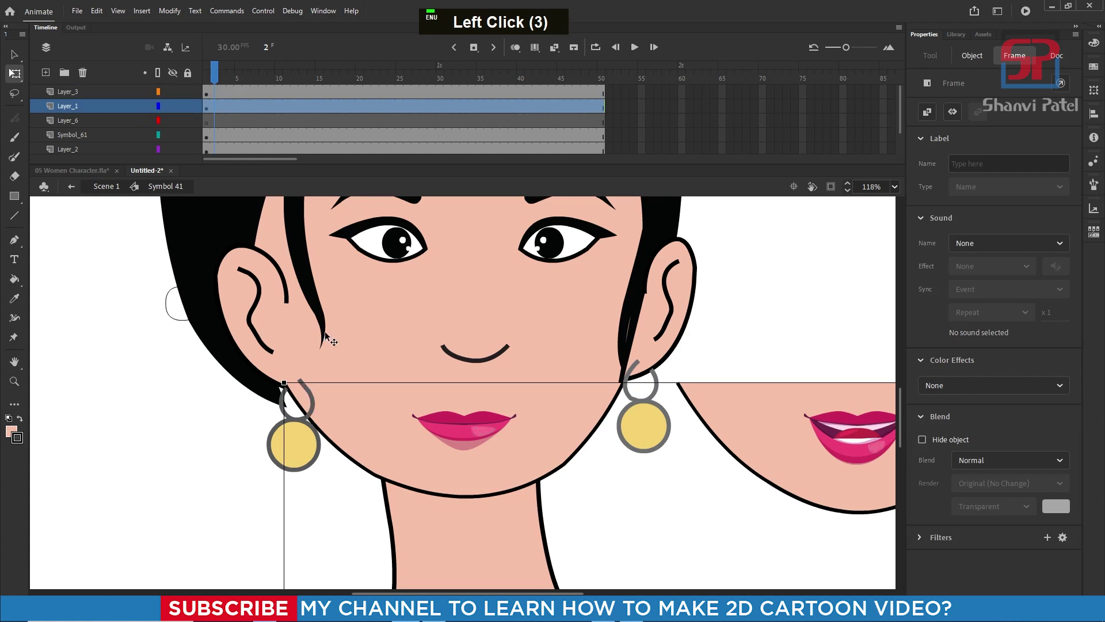
left_click(173, 432)
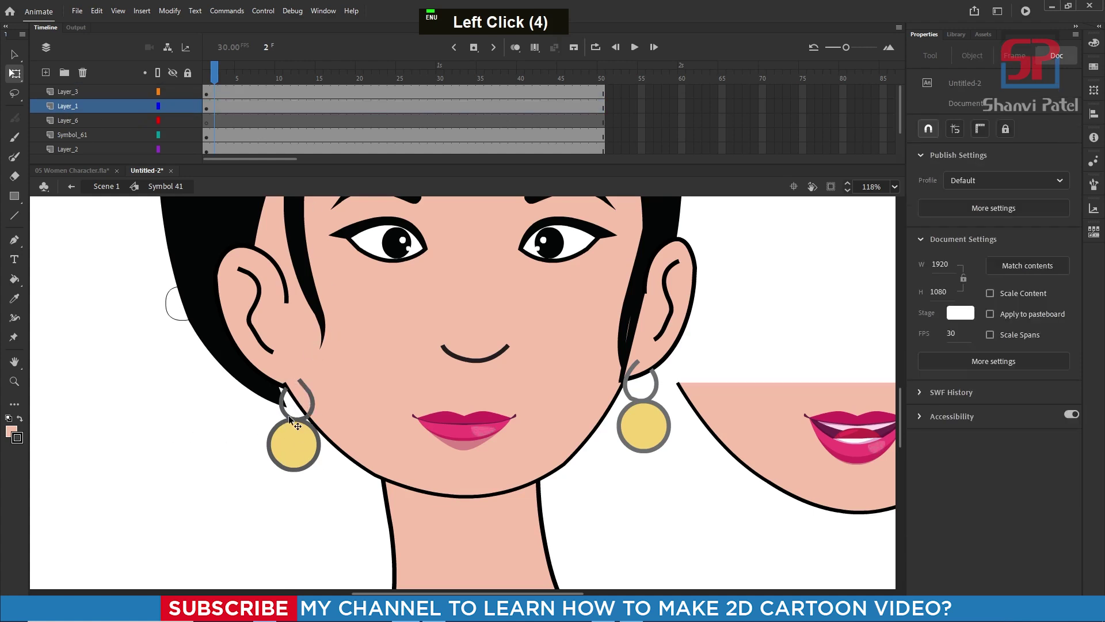
double_click(70, 106)
type("Lips")
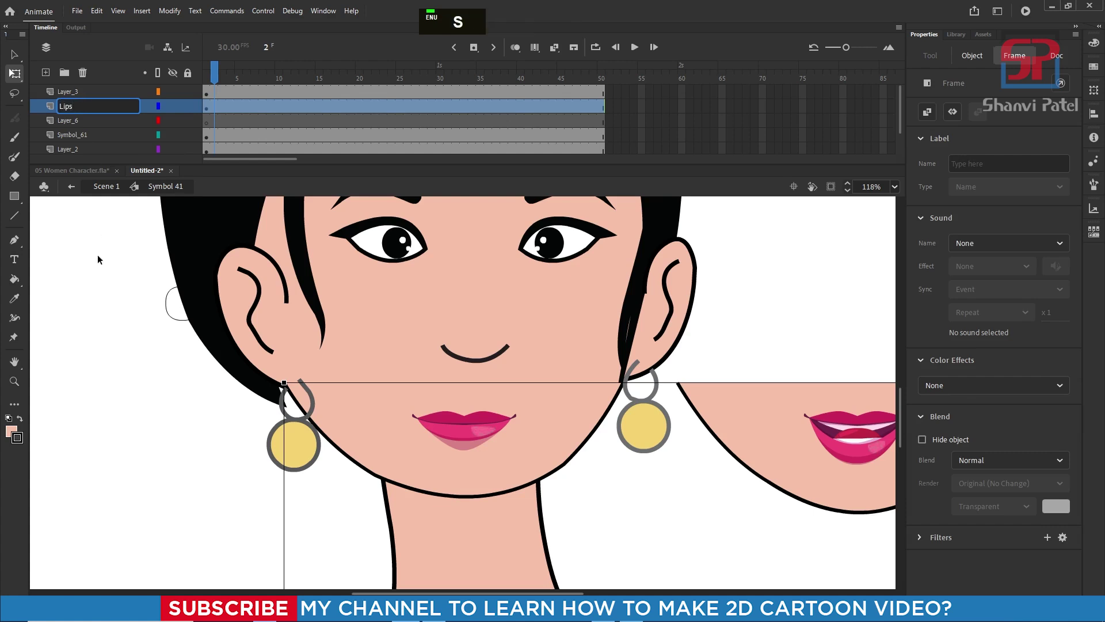
left_click(123, 356)
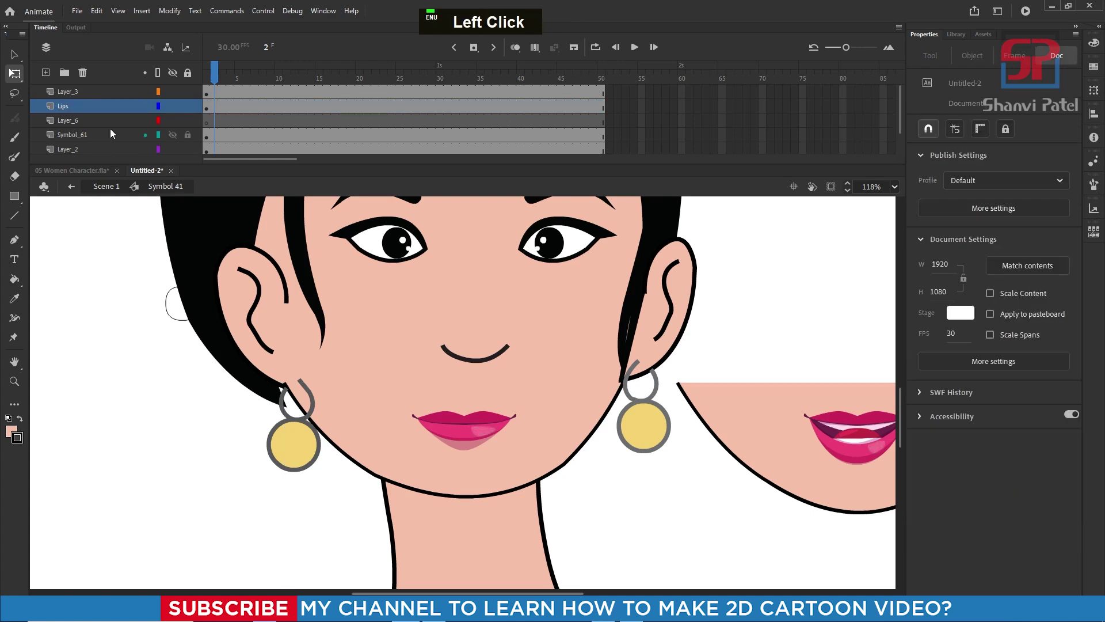
Step: Delete Layer_6 and open the Symbol 5 mouth symbol for editing
left_click(85, 120)
left_click(82, 74)
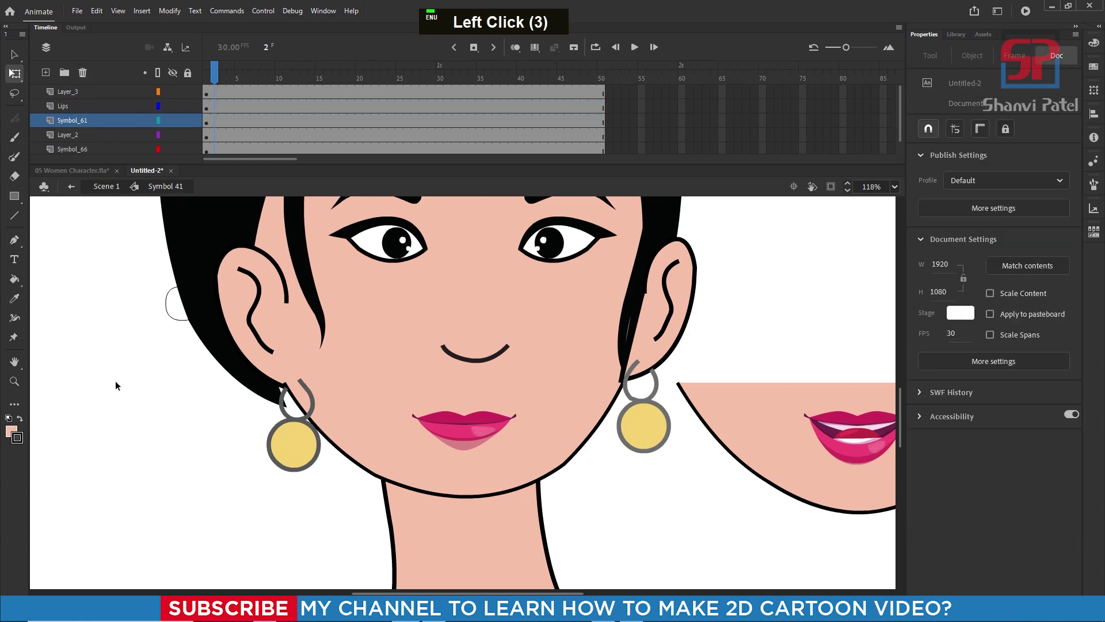
left_click(483, 434)
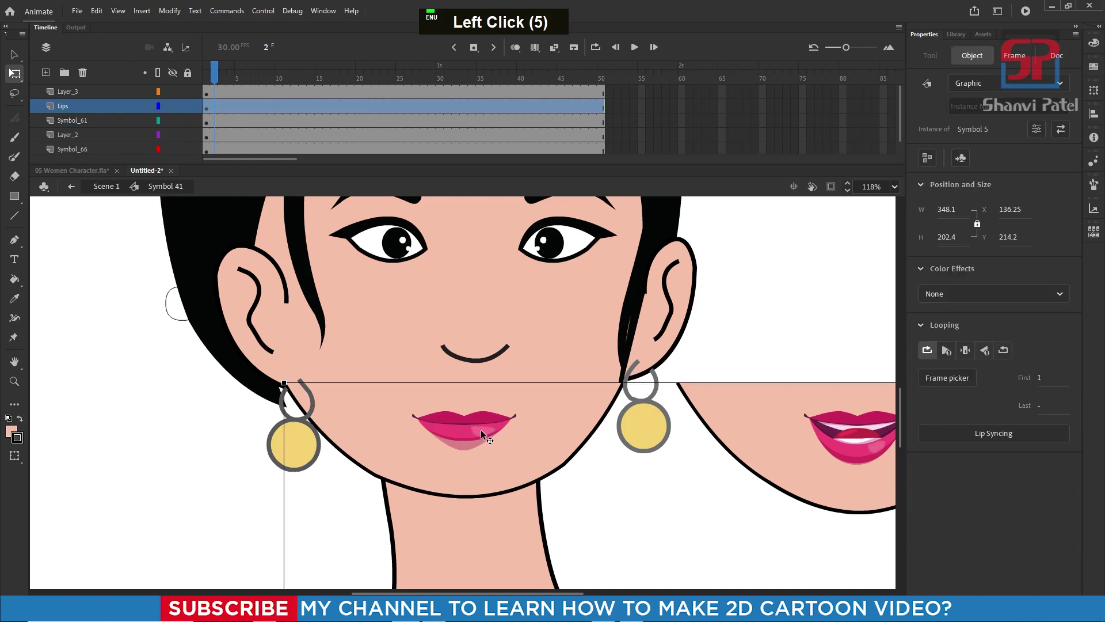
double_click(490, 434)
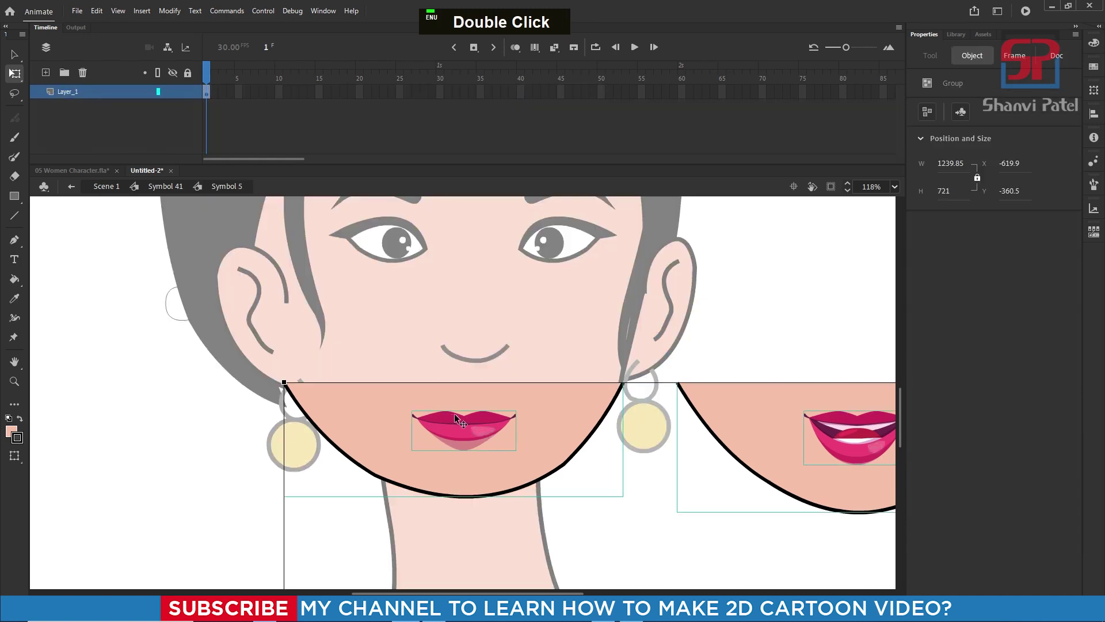
scroll(420, 374, "down", 8)
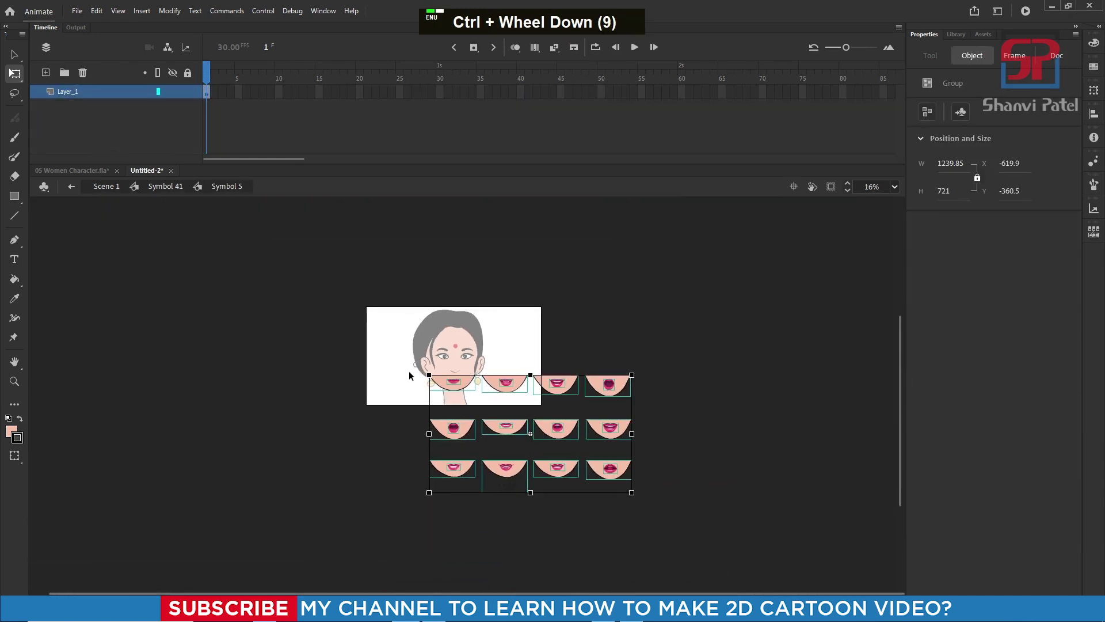
Step: Frame the mouth grid and convert the first mouth into a graphic symbol
scroll(446, 412, "up", 2)
scroll(574, 374, "up", 2)
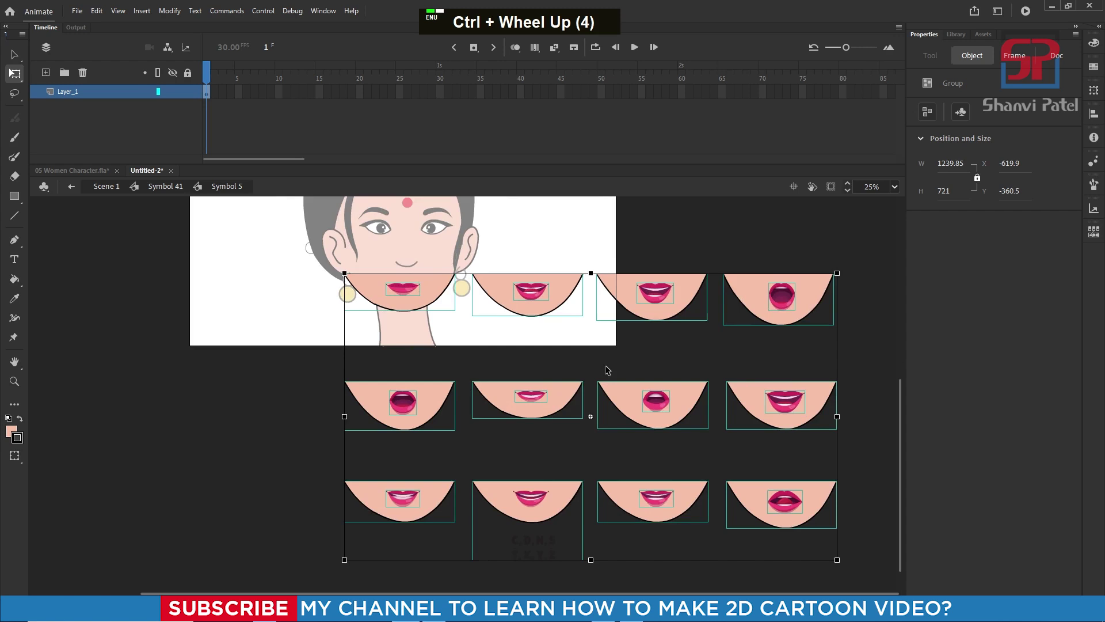
left_click(496, 324)
left_click(472, 324)
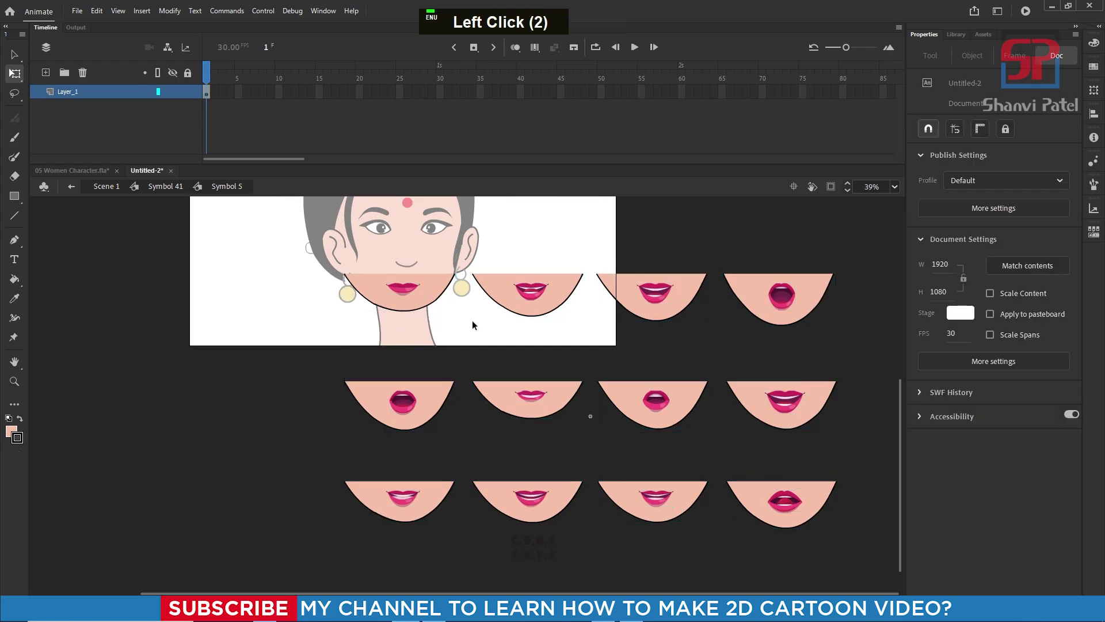
key("space")
left_click_drag(438, 340, 432, 320)
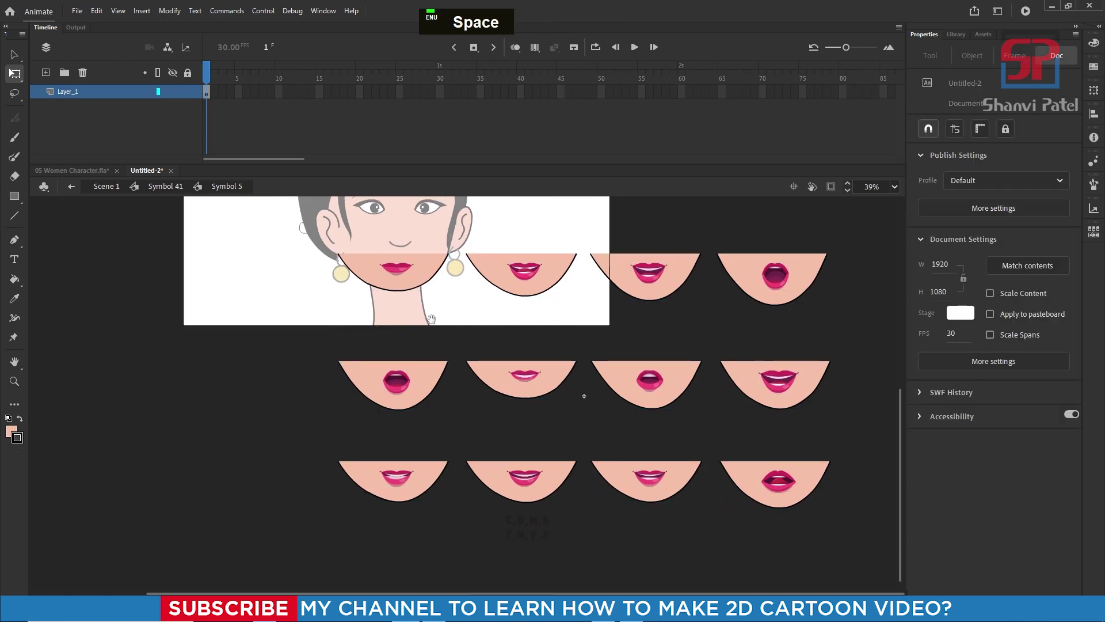
left_click(430, 294)
left_click(429, 292)
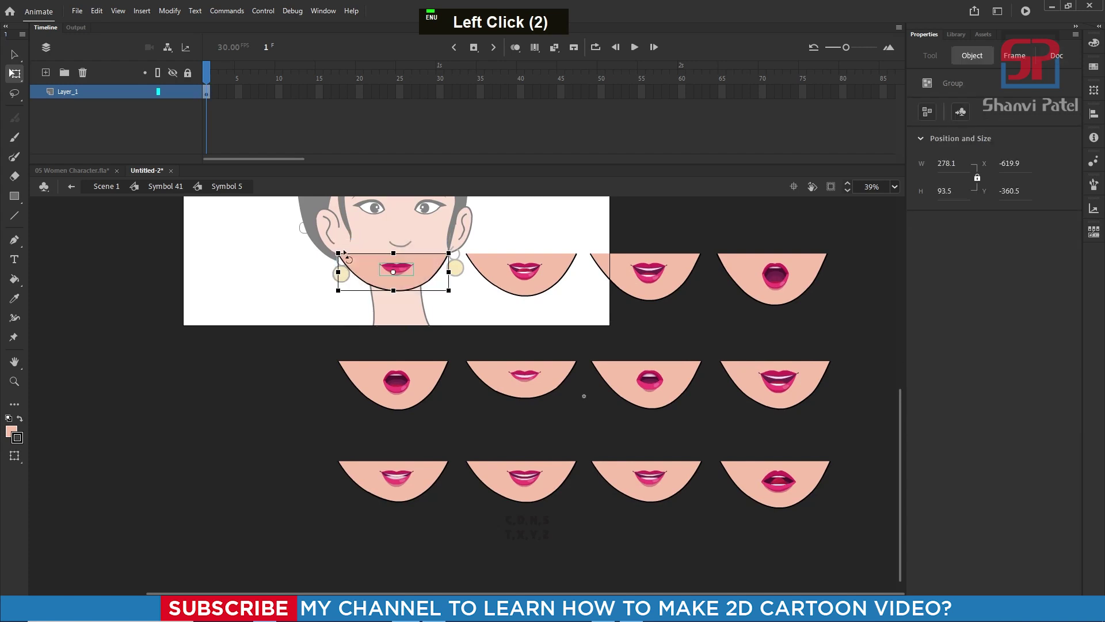
scroll(476, 291, "up", 1)
scroll(475, 291, "up", 1)
scroll(475, 292, "down", 1)
key("F8")
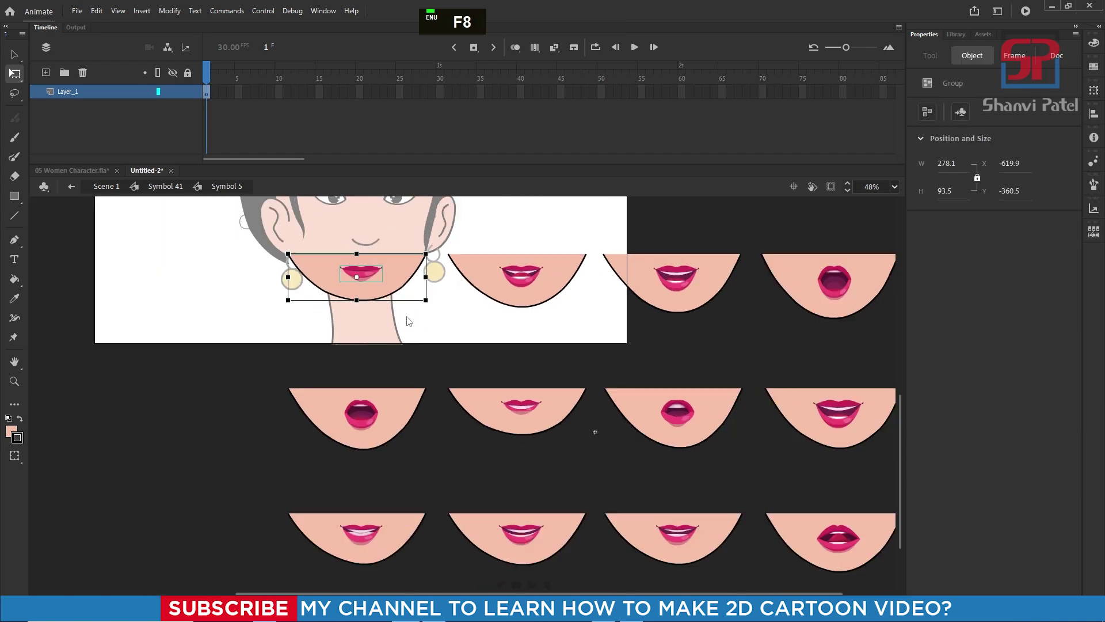
left_click(492, 278)
Step: Convert the second, third and fourth top-row mouths into graphic symbols
key("F8")
left_click(787, 127)
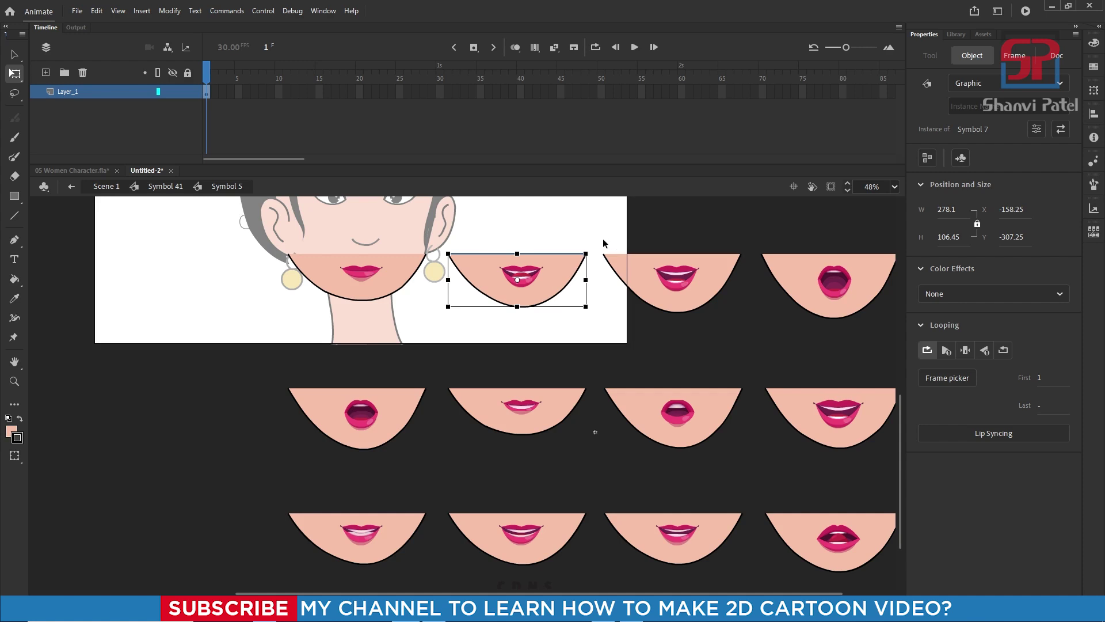
left_click(691, 303)
key("F8")
left_click(789, 119)
left_click_drag(759, 242, 671, 222)
left_click(742, 270)
key("F8")
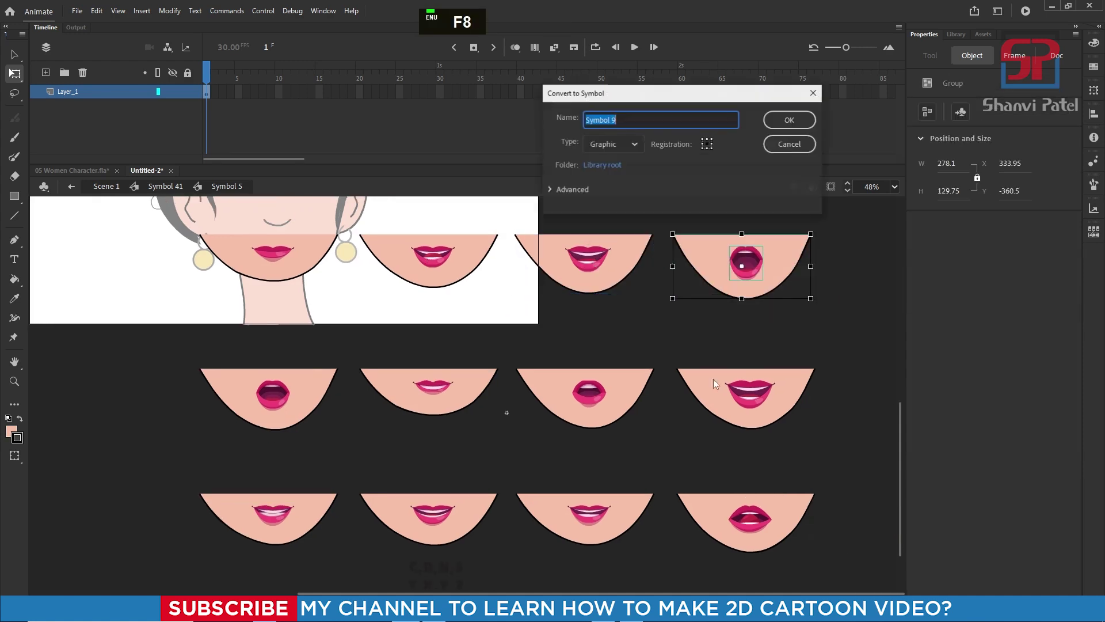
left_click(789, 120)
Step: Convert each mouth in the middle row into its own graphic symbol
left_click_drag(190, 344, 337, 445)
key("F8")
left_click(789, 120)
left_click_drag(354, 357, 504, 425)
key("F8")
left_click(789, 120)
left_click_drag(512, 355, 666, 438)
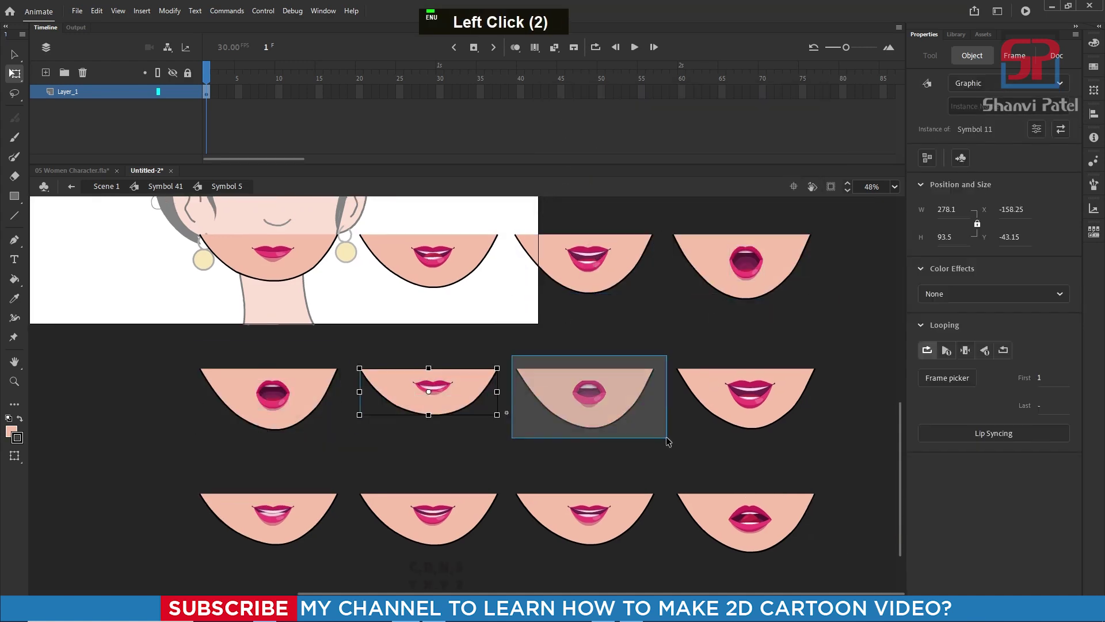
left_click(589, 397)
key("F8")
left_click(746, 397)
key("F8")
left_click(789, 120)
left_click(269, 518)
Step: Convert the four bottom-row mouths into graphic symbols, ending with Symbol 18
key("F8")
left_click(789, 120)
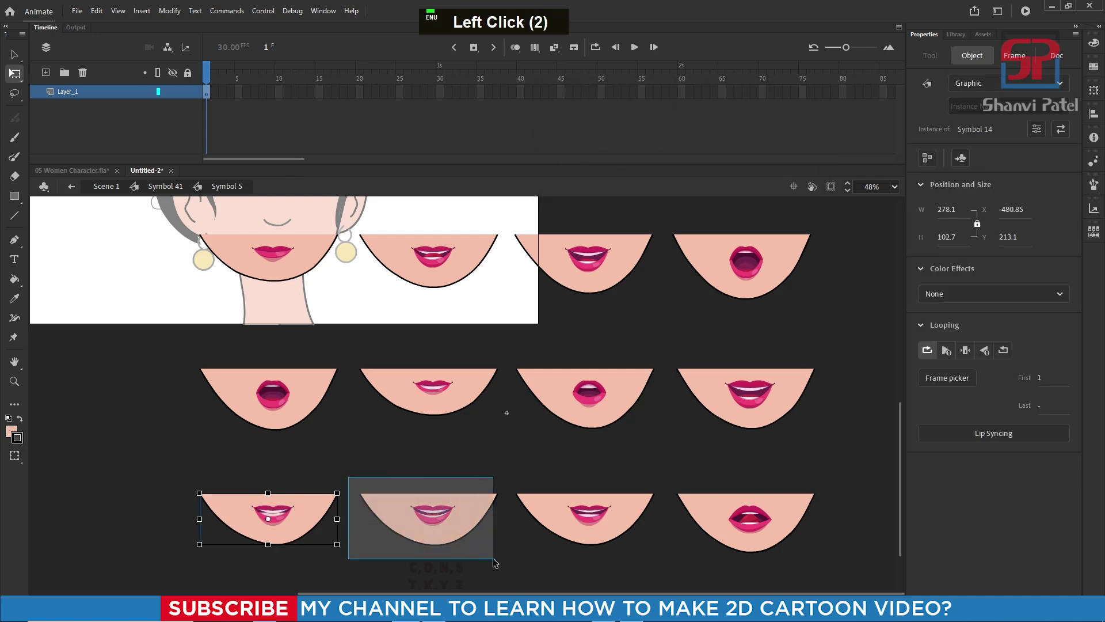
left_click_drag(493, 563, 494, 563)
key("F8")
left_click(787, 120)
left_click_drag(514, 469, 650, 562)
key("F8")
left_click(786, 120)
left_click_drag(665, 471, 835, 567)
key("F8")
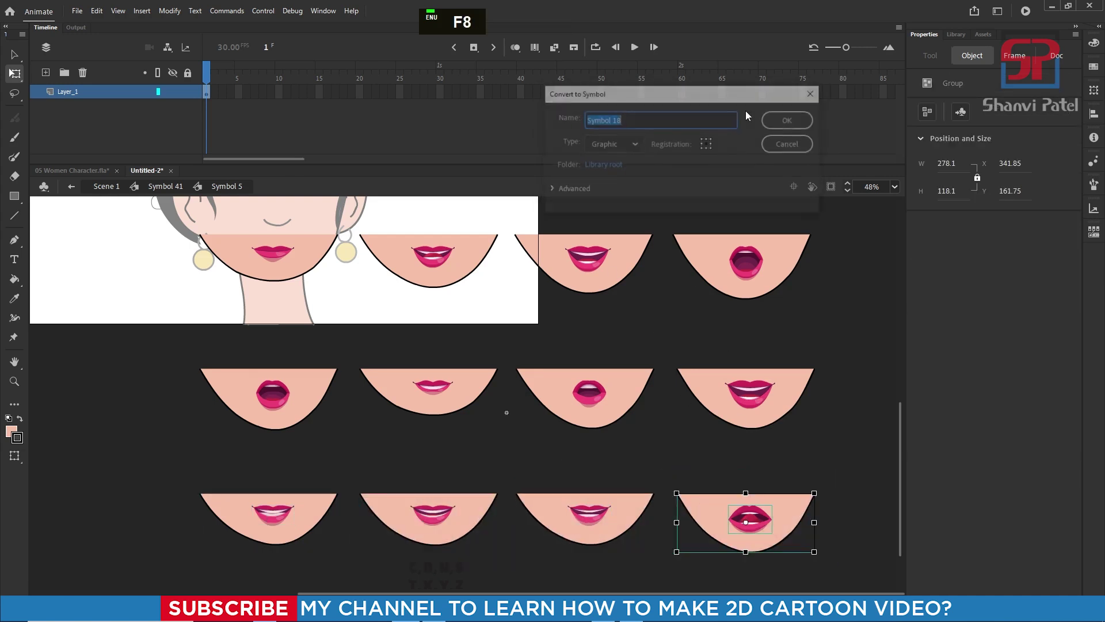
left_click(787, 120)
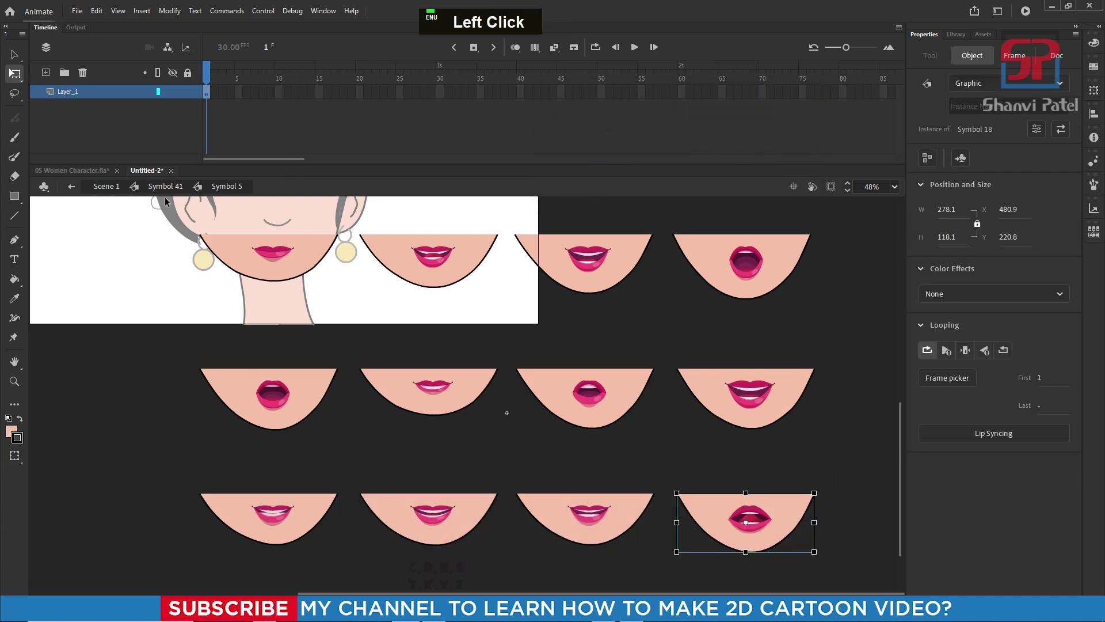
Step: Remove the extra mouths below the face from frame 1 and insert a blank keyframe at frame 2
scroll(316, 318, "down", 2)
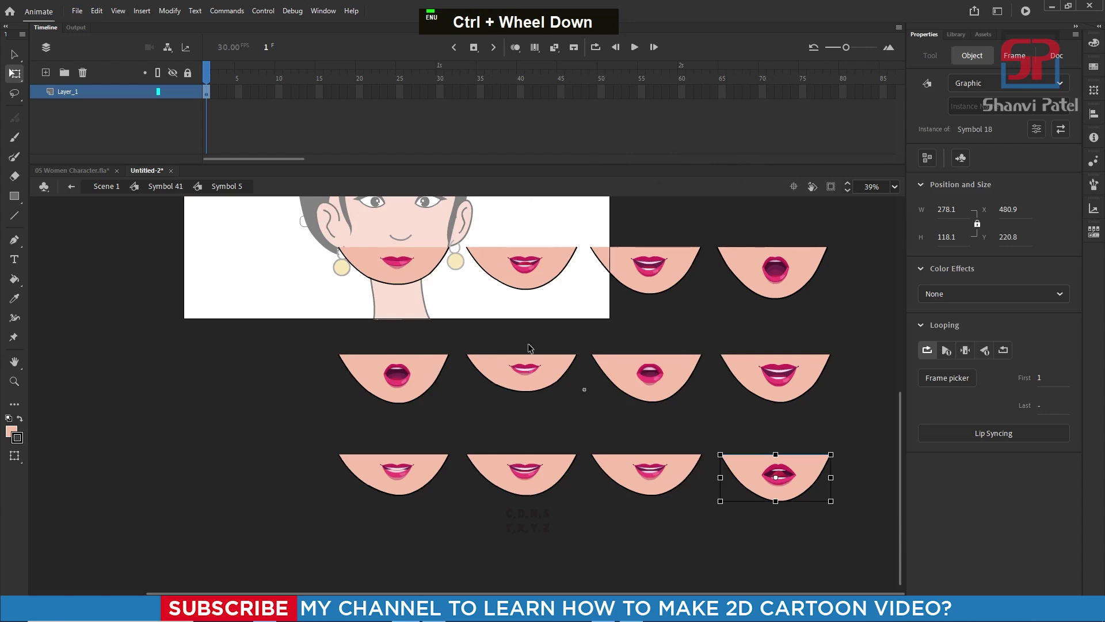
left_click(400, 295)
left_click(388, 295)
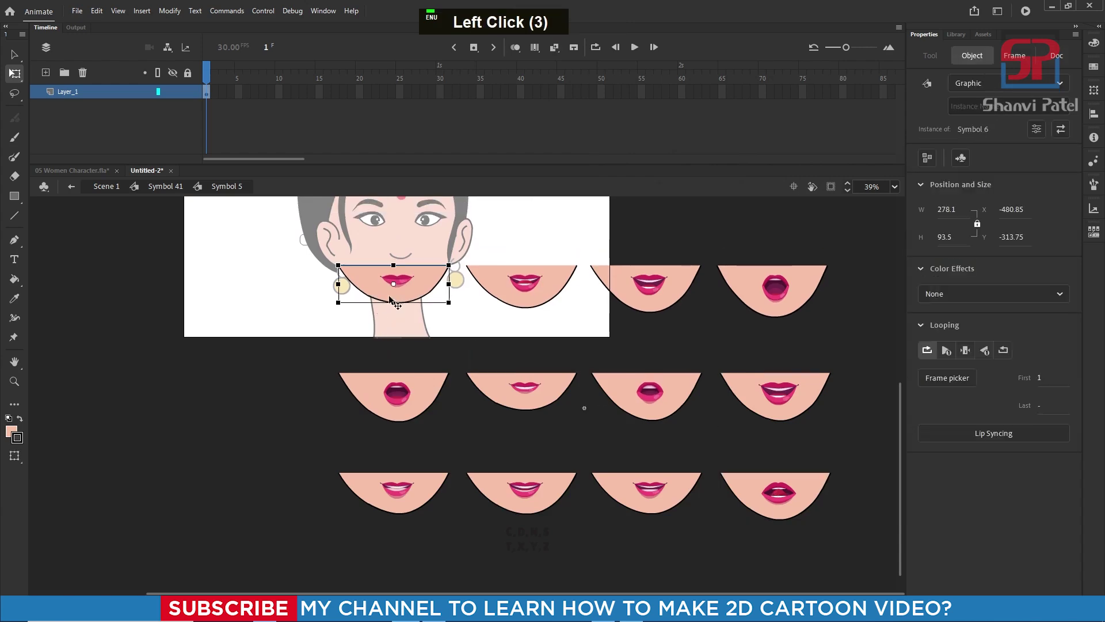
scroll(388, 295, "up", 3)
scroll(397, 278, "up", 1)
scroll(306, 250, "down", 5)
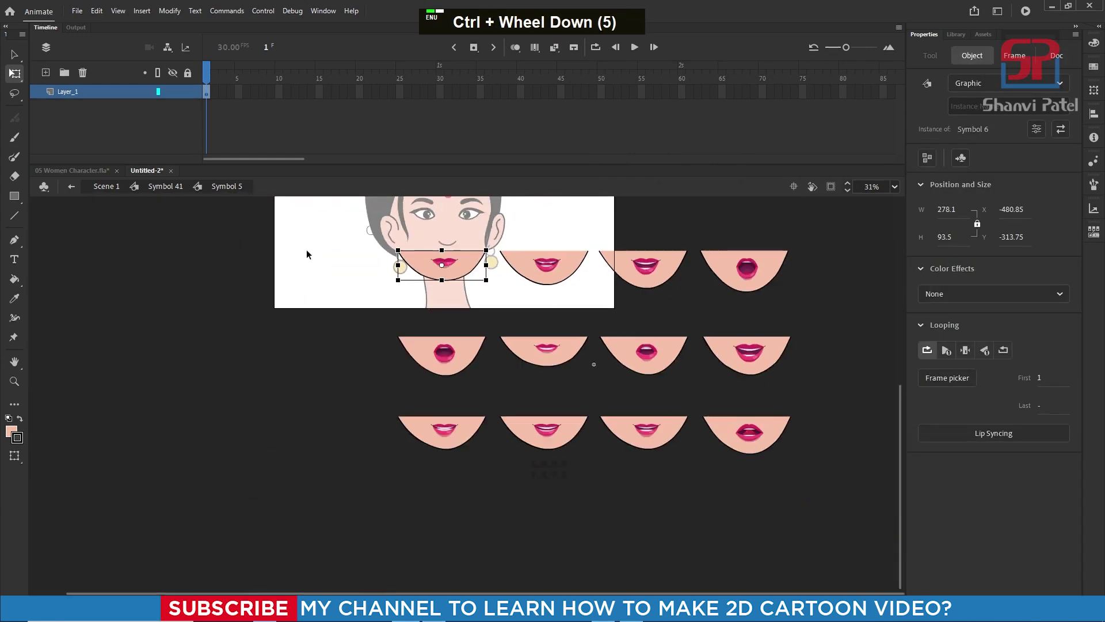
left_click_drag(415, 306, 415, 317)
key("space")
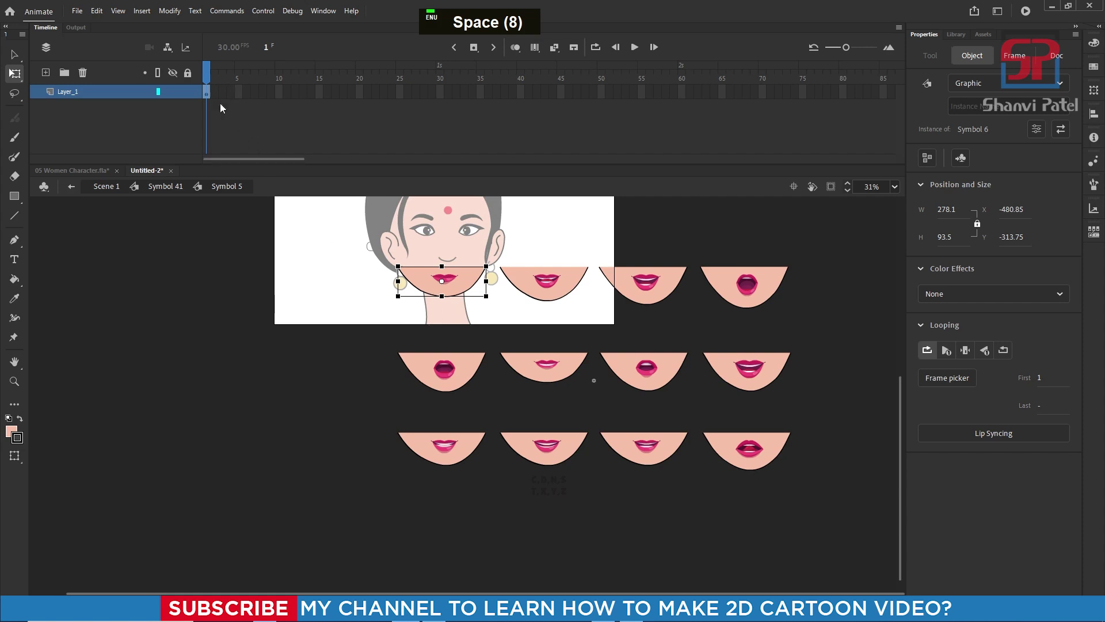
left_click_drag(810, 494, 381, 334)
key("ctrl+z")
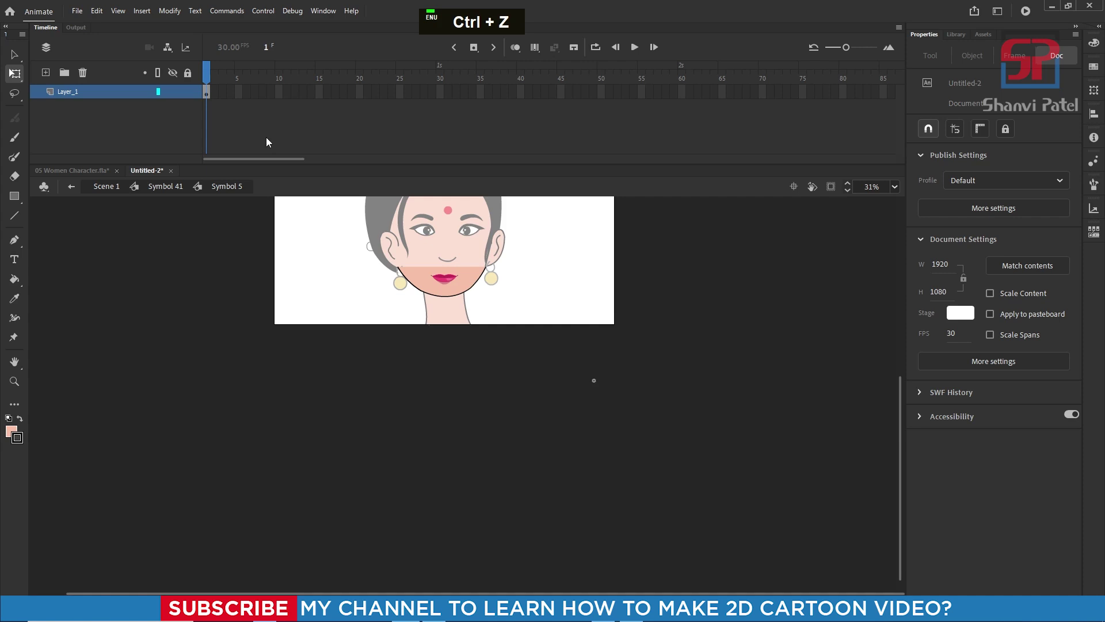
key("F7")
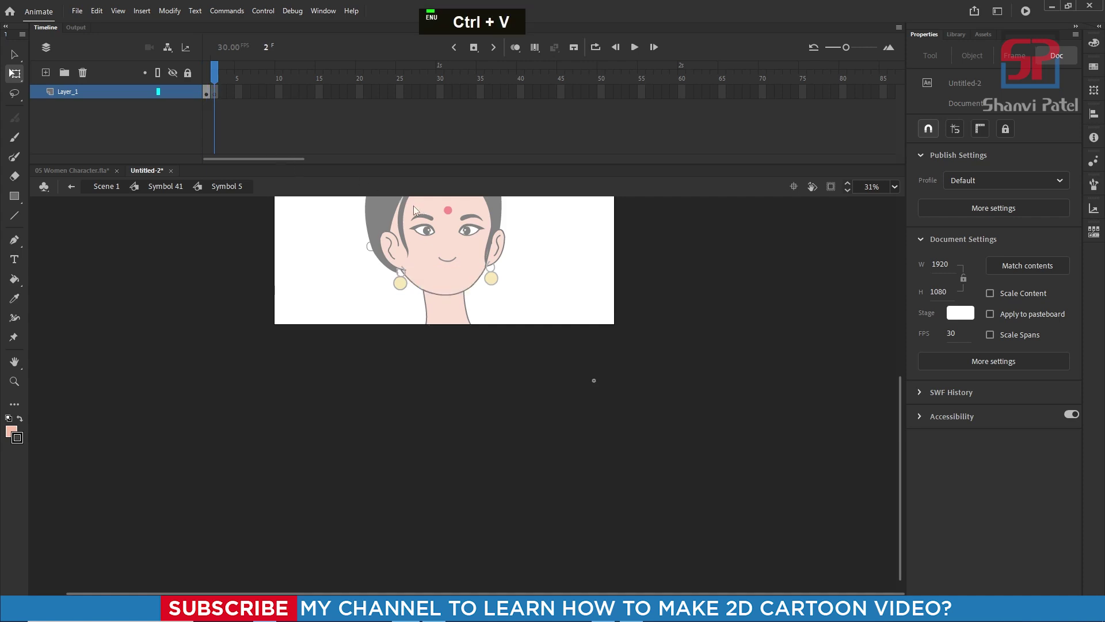
Step: Paste the mouth grid into frame 2, keep one mouth on the face and cut the rest
key("ctrl+v")
scroll(452, 297, "up", 2, "ctrl")
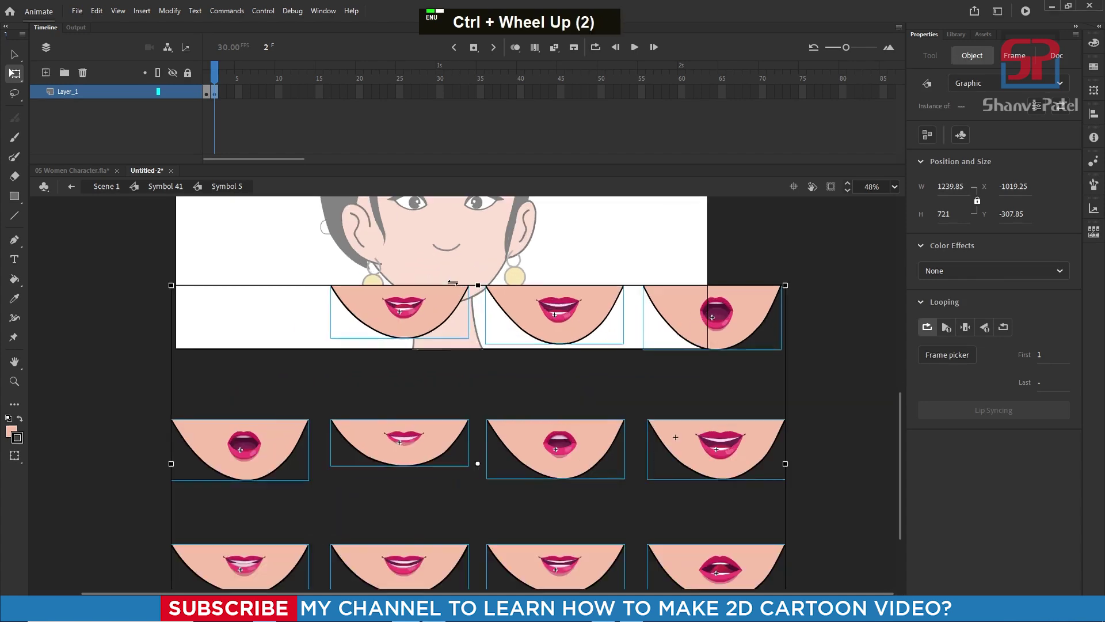
left_click_drag(433, 299, 474, 276)
scroll(452, 277, "down", 2, "ctrl")
double_click(780, 419)
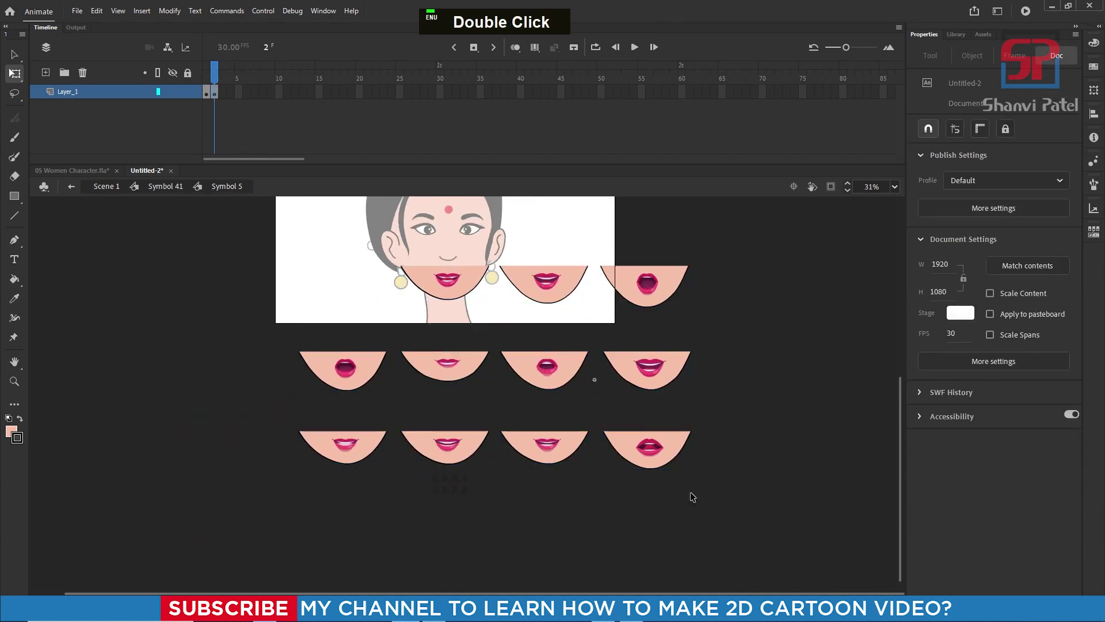
left_click_drag(775, 516, 289, 347)
left_click_drag(524, 243, 676, 324, "shift")
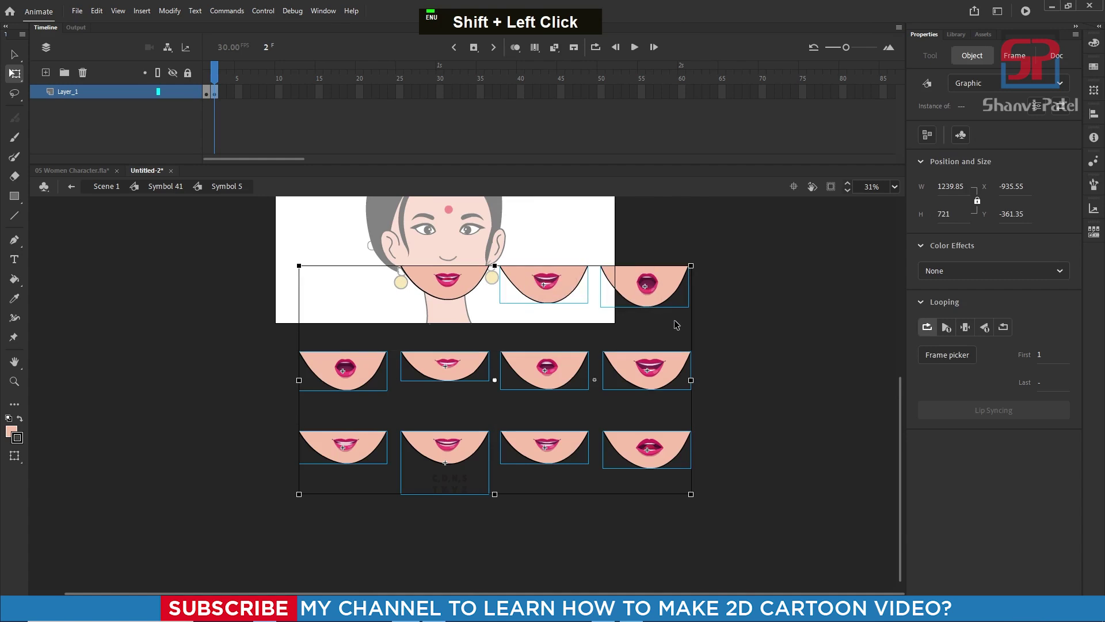
key("ctrl+x")
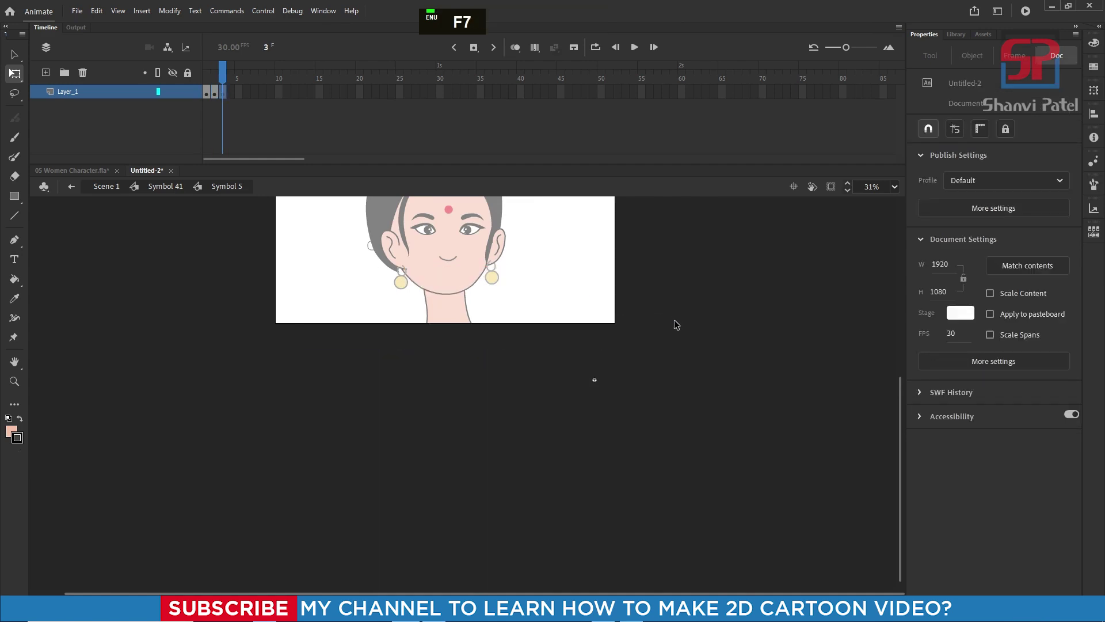
Step: Build frames 3 and 4, each with the next mouth shape placed over the face
key("ctrl+v")
left_click_drag(548, 311, 479, 286)
left_click(641, 261)
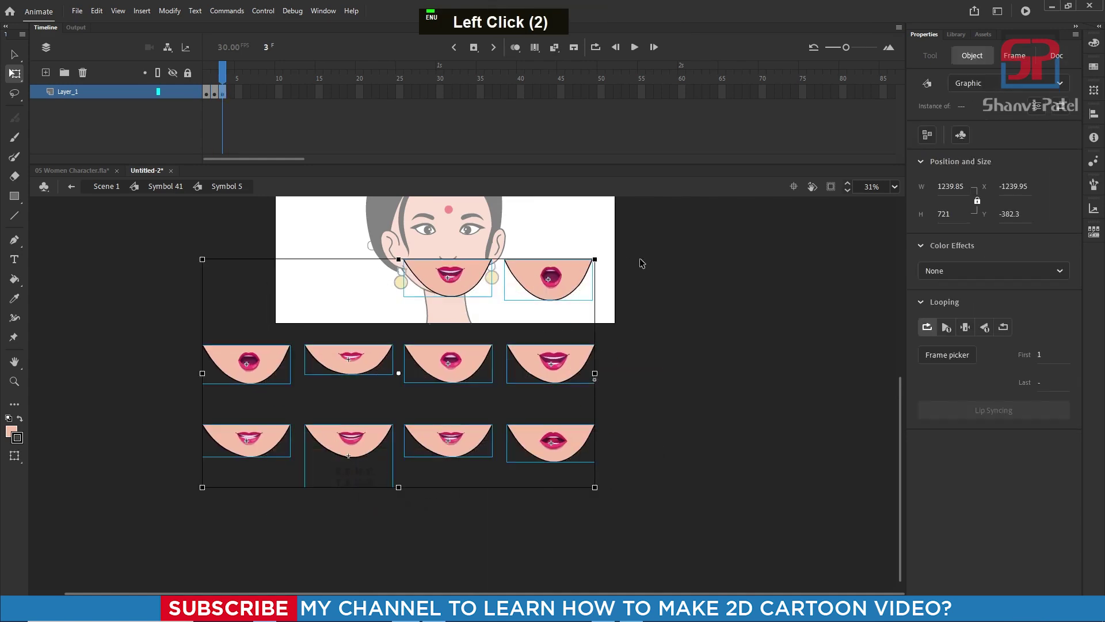
left_click_drag(598, 242, 532, 446)
left_click_drag(207, 324, 482, 479, "shift")
key("ctrl+x")
key("F7")
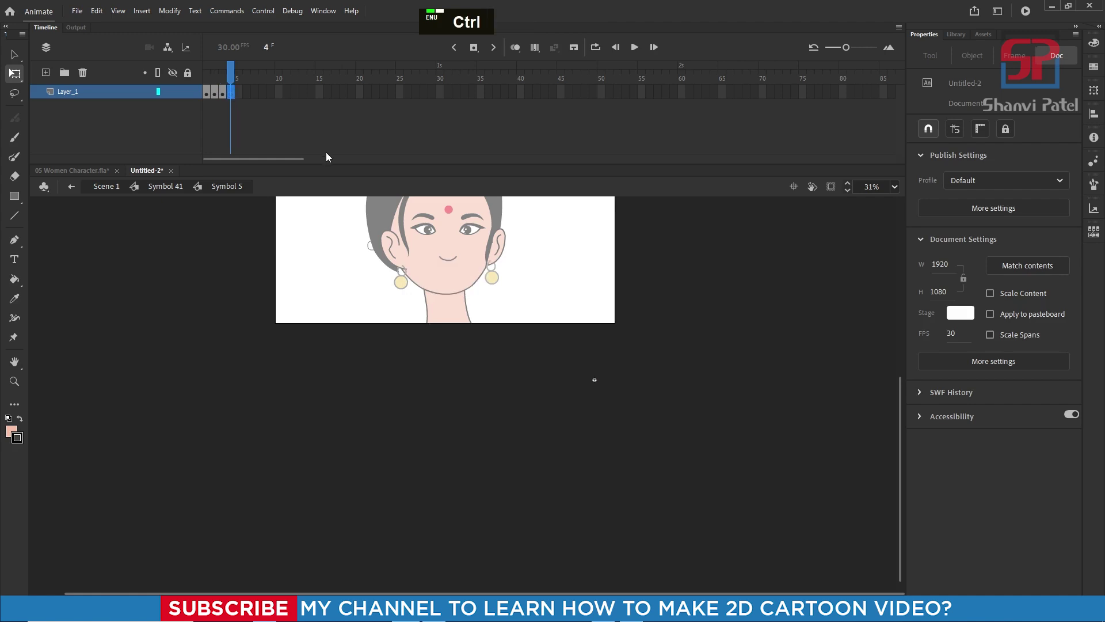
key("ctrl+v")
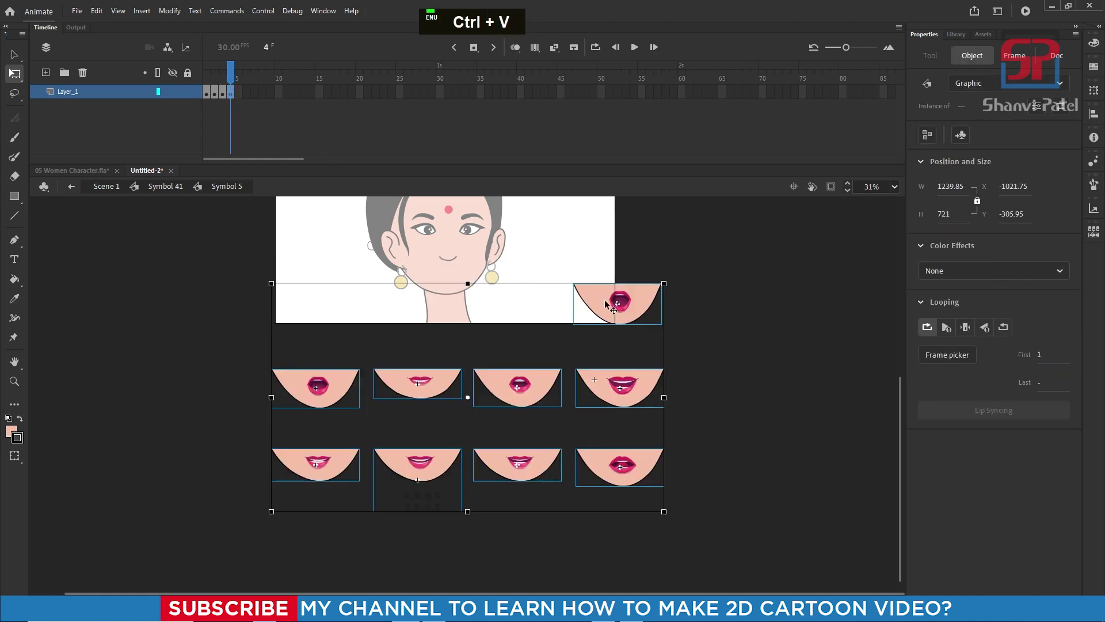
left_click_drag(605, 300, 434, 282)
left_click(547, 340)
left_click_drag(519, 477, 86, 339)
key("ctrl+x")
Step: Build frames 5 and 6 with their own mouth shapes over the face, cutting unused mouths
key("F7")
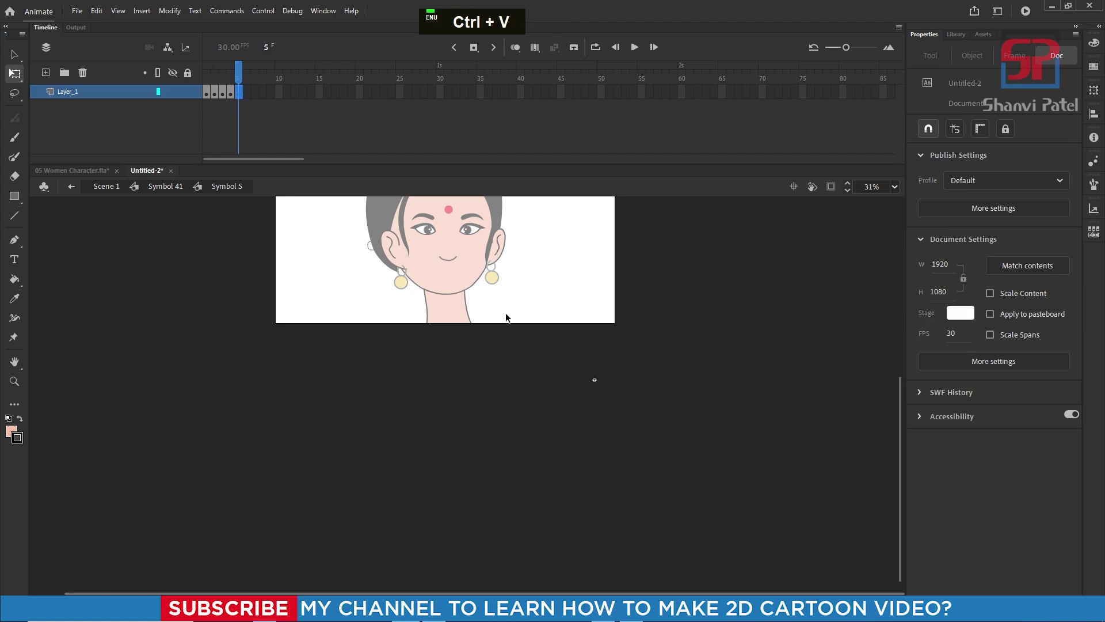
key("ctrl+v")
left_click_drag(501, 338, 634, 281)
left_click(823, 417)
left_click_drag(823, 417, 506, 293)
left_click(458, 358, "shift")
key("ctrl+x")
key("F7")
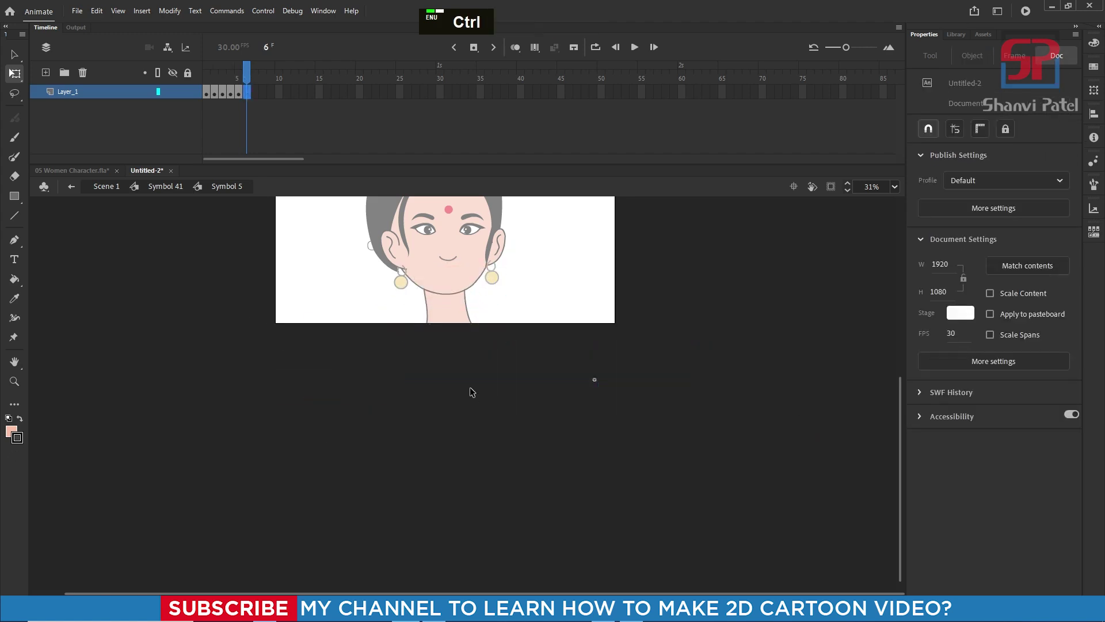
key("ctrl+v")
left_click_drag(521, 340, 548, 274)
left_click_drag(693, 425, 523, 251)
left_click_drag(314, 334, 457, 408)
key("ctrl+x")
Step: Build frames 7 and 8 from the remaining mouths, each positioned over the face
key("F7")
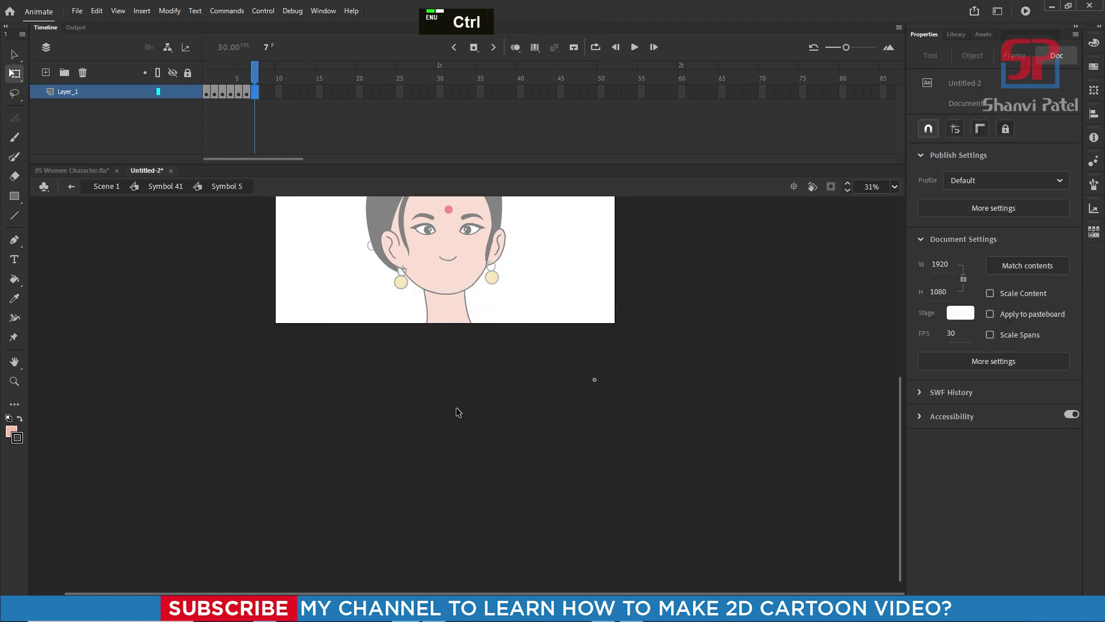
key("ctrl+v")
left_click_drag(512, 336, 452, 268)
left_click_drag(638, 405, 210, 314)
left_click(561, 283, "shift")
key("ctrl+x")
key("F7")
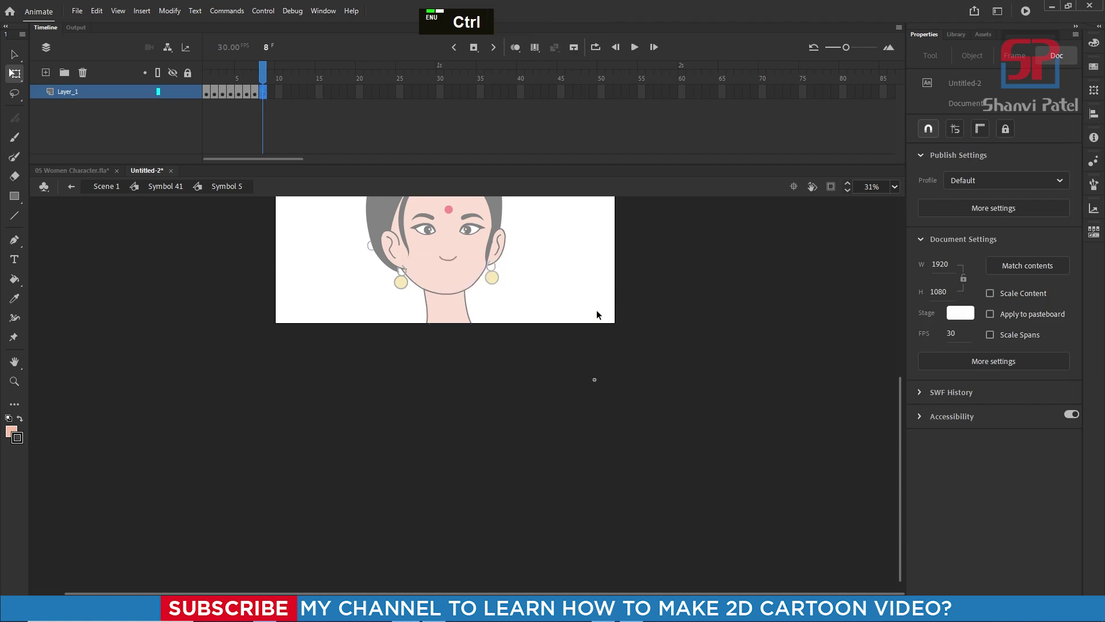
key("ctrl+v")
left_click_drag(556, 336, 388, 236)
key("ctrl+x")
Step: Add frames 9 and 10, placing the next remaining mouth over the face in each
key("F7")
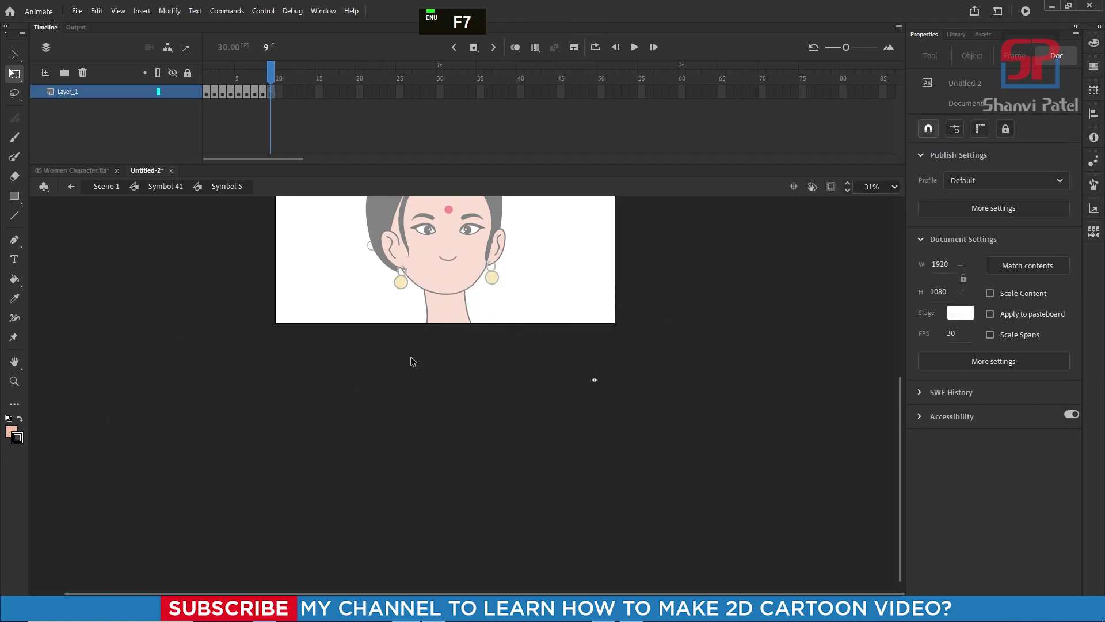
key("ctrl+v")
left_click_drag(414, 386, 539, 288)
key("ctrl+x")
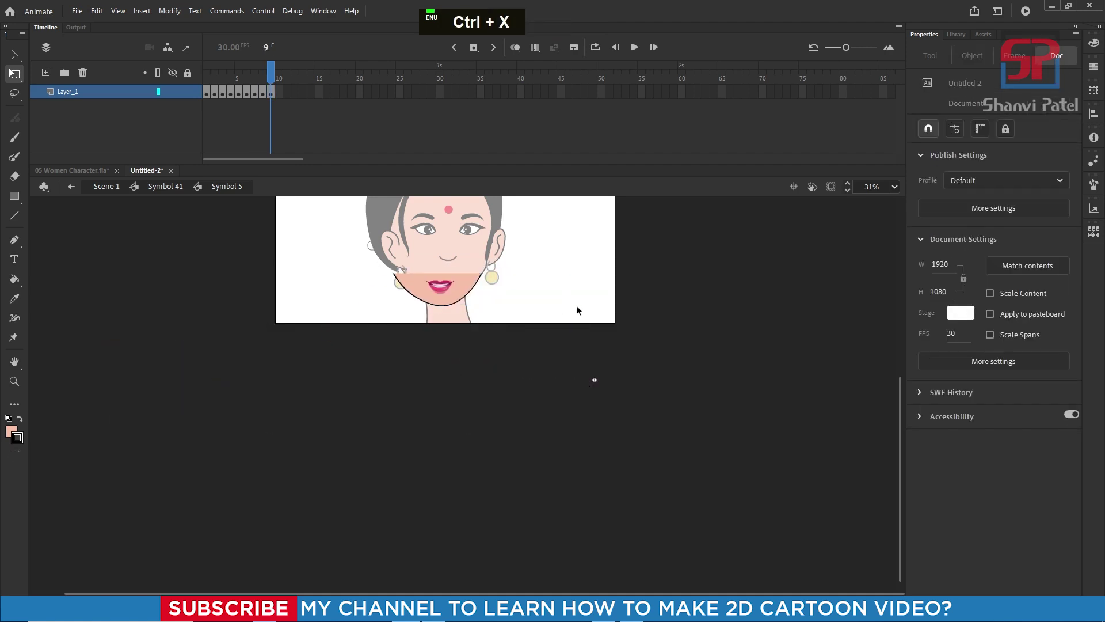
key("F7")
key("ctrl+v")
left_click_drag(477, 393, 557, 295)
Step: Delete the C,D,N,S letter label from inside the frame 10 mouth symbol
mouse_move(500, 358)
left_mouse_down()
mouse_move(429, 311)
mouse_move(463, 338)
mouse_move(442, 314)
left_mouse_up()
double_click(452, 291)
double_click(467, 315)
key("Delete")
double_click(569, 367)
double_click(570, 367)
left_click(567, 272)
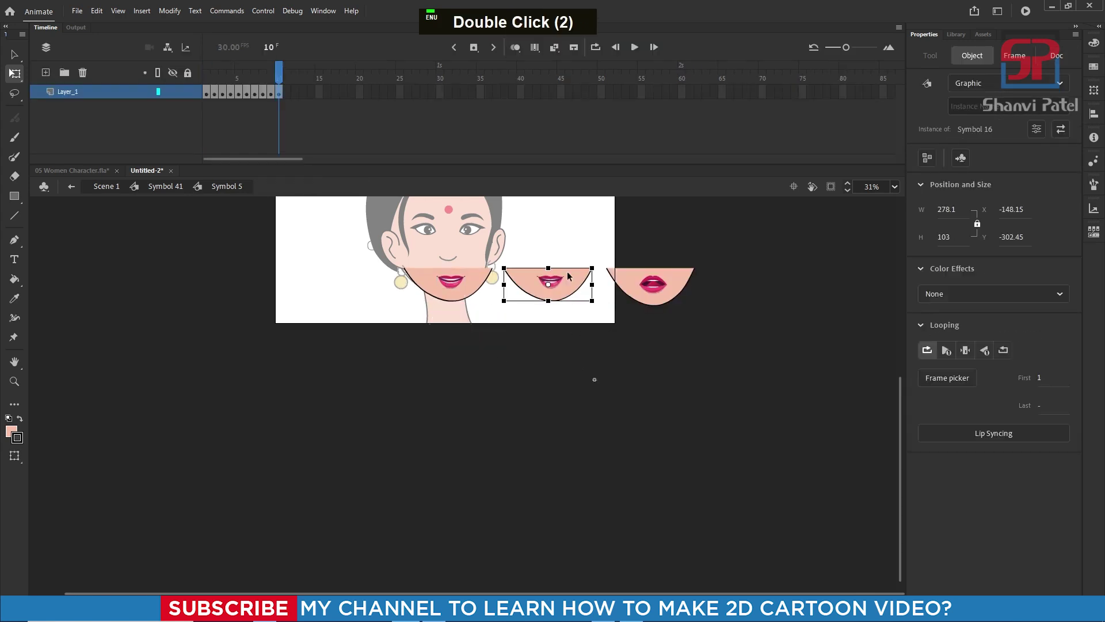
Step: Add frames 11 and 12 with the two leftover mouths, placing frame 11's mouth on the face
left_click(642, 284, "shift")
key("ctrl+x")
key("F7")
key("ctrl+v")
left_click(633, 362)
left_click_drag(451, 386, 478, 268)
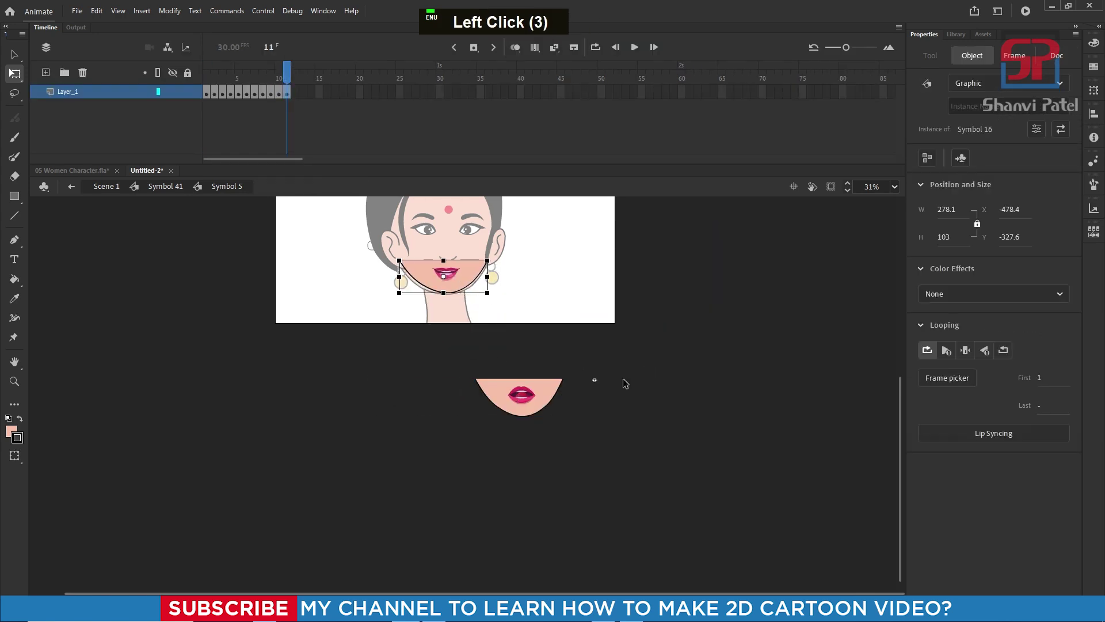
key("ctrl+x")
key("F7")
key("ctrl+v")
Step: Place frame 12's mouth on the face, then preview the lips symbol's frames and return to the face
left_click_drag(463, 394, 454, 282)
double_click(626, 297)
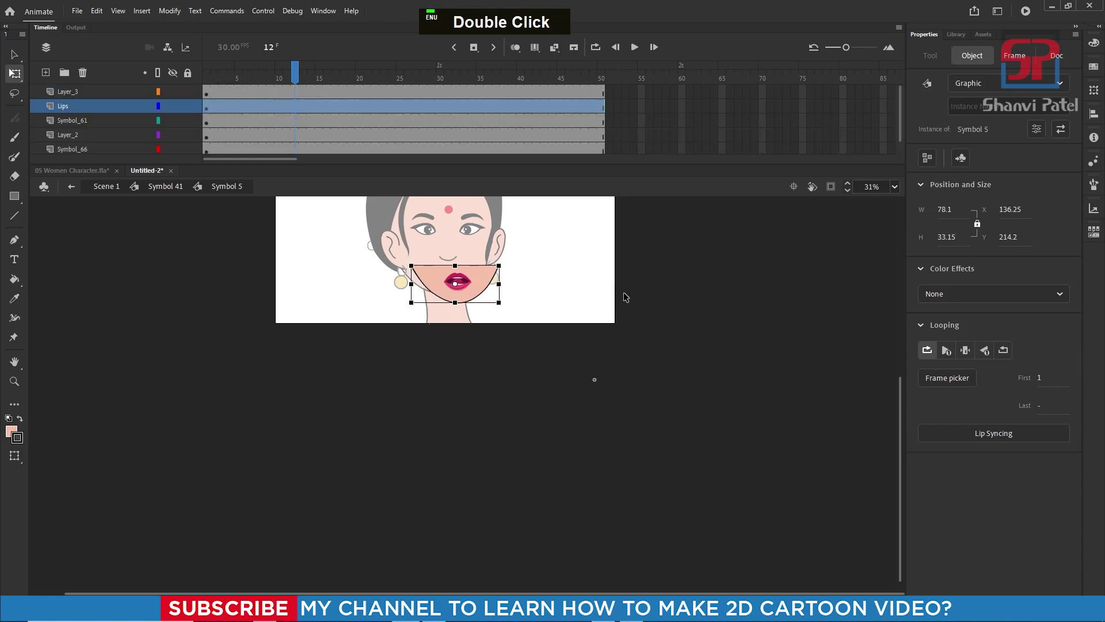
left_click(666, 321)
left_click(659, 338)
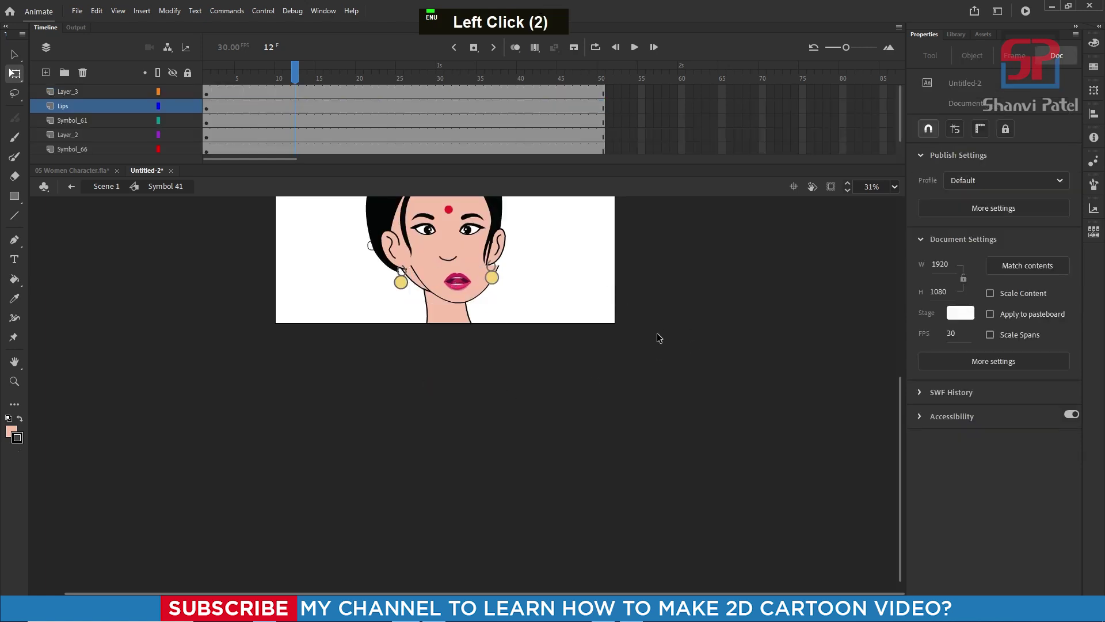
double_click(473, 290)
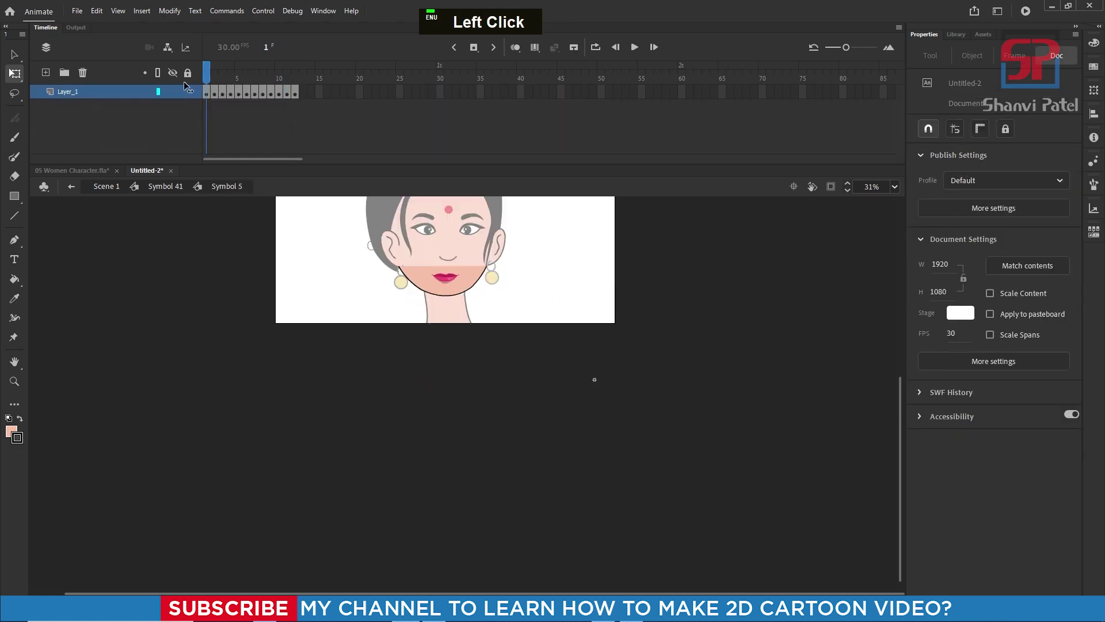
key("Return")
double_click(412, 357)
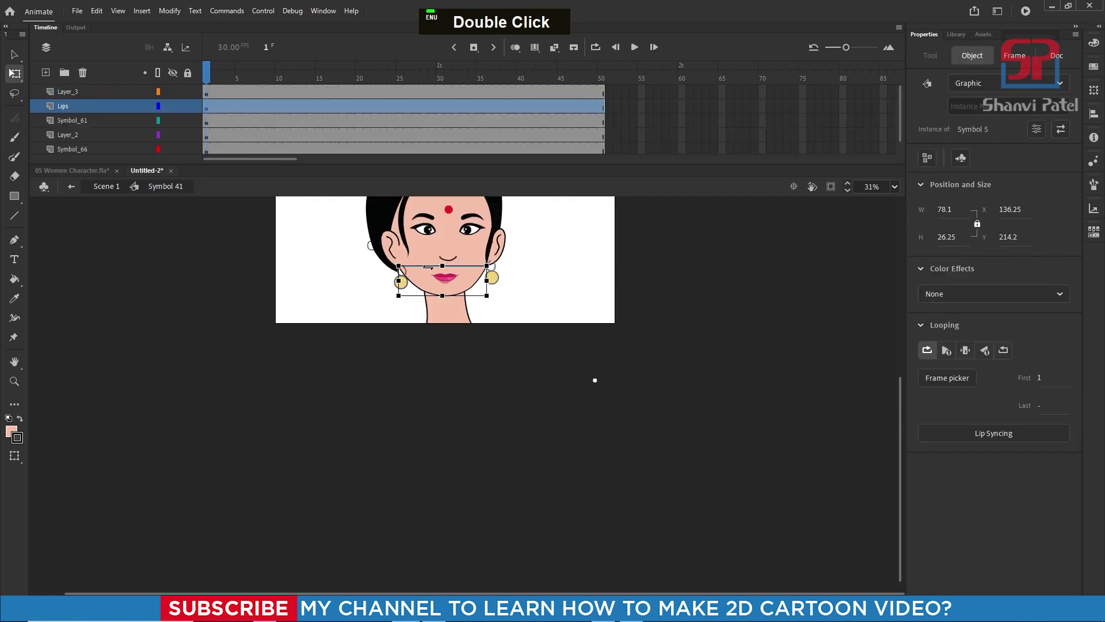
Step: Move the lips symbol's transformation point onto the lips and re-enter Symbol 5
left_click_drag(595, 381, 447, 277)
left_click(592, 378)
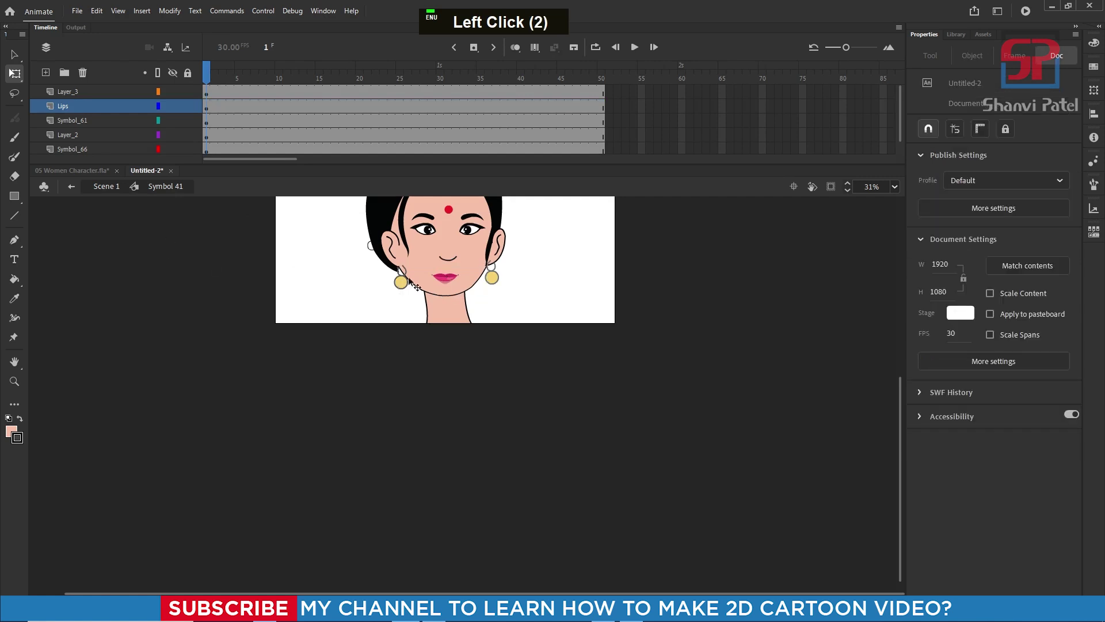
left_click(467, 280)
double_click(461, 276)
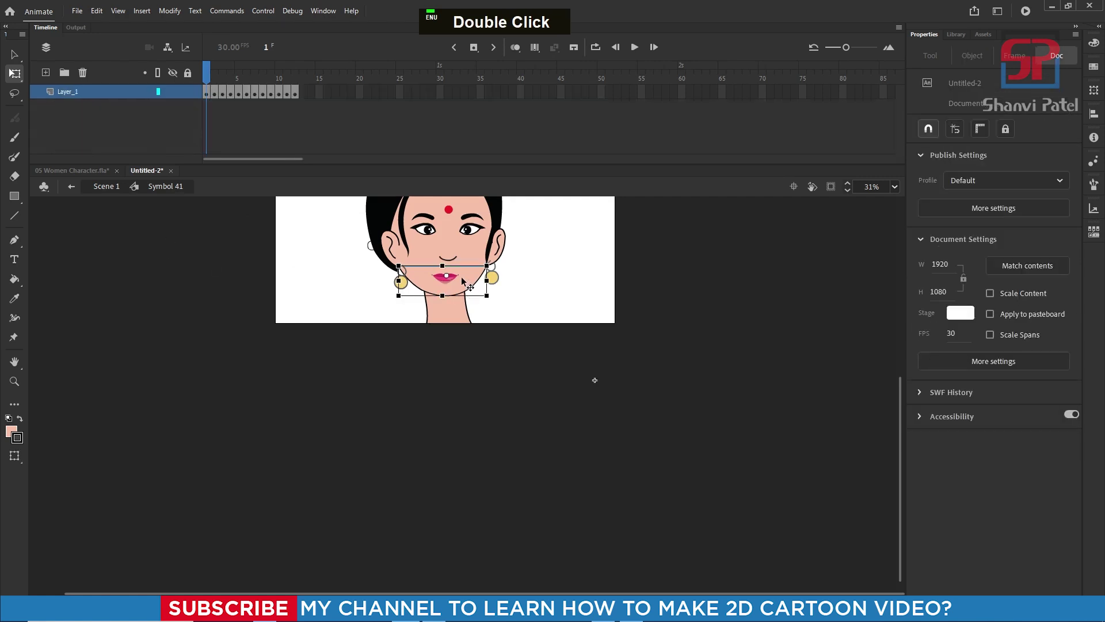
left_click_drag(350, 240, 518, 337)
left_click(580, 289)
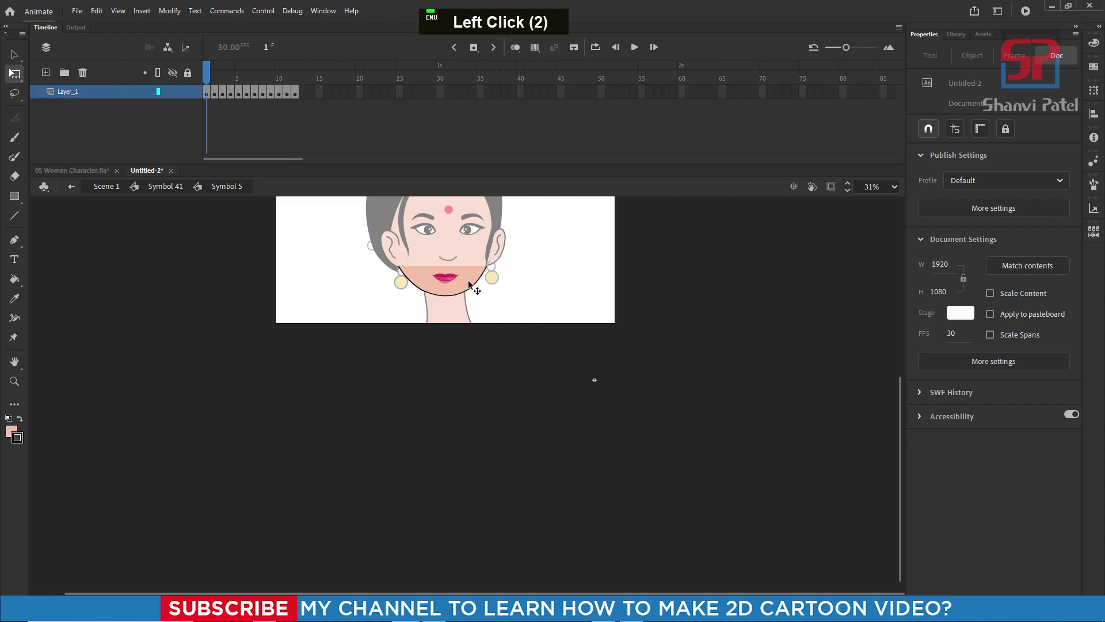
Step: Move the mouths on frames 1 through 4 off the face to the lower-right pasteboard
left_click_drag(461, 288, 613, 416)
scroll(619, 377, "up", 4, "ctrl")
scroll(573, 423, "up", 2, "ctrl")
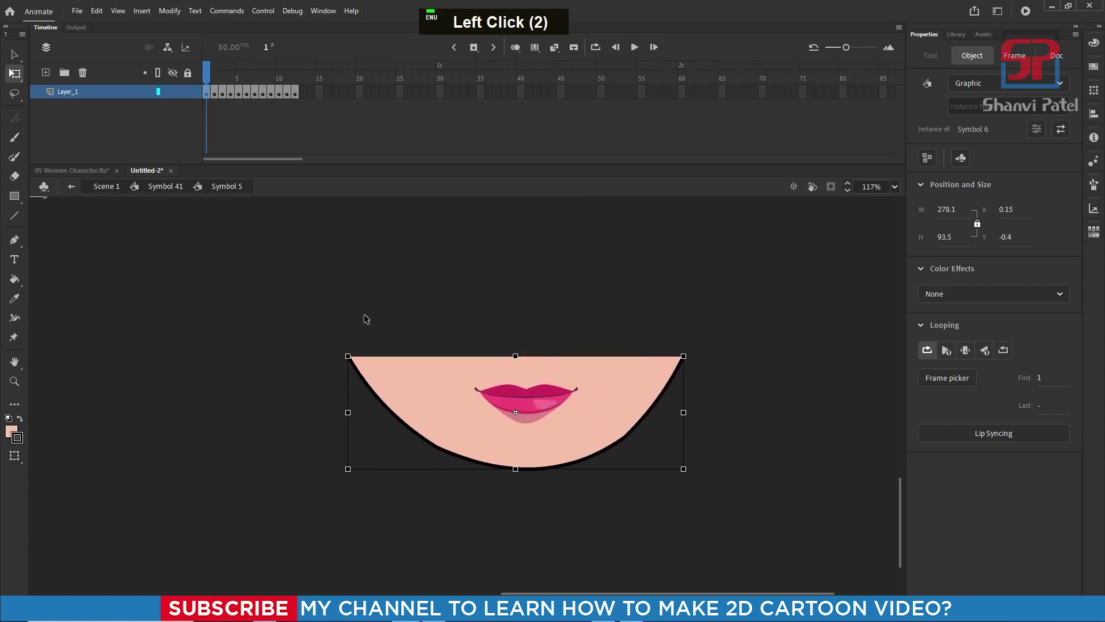
left_click(215, 79)
scroll(463, 347, "down", 5, "ctrl")
left_click_drag(470, 335, 544, 394)
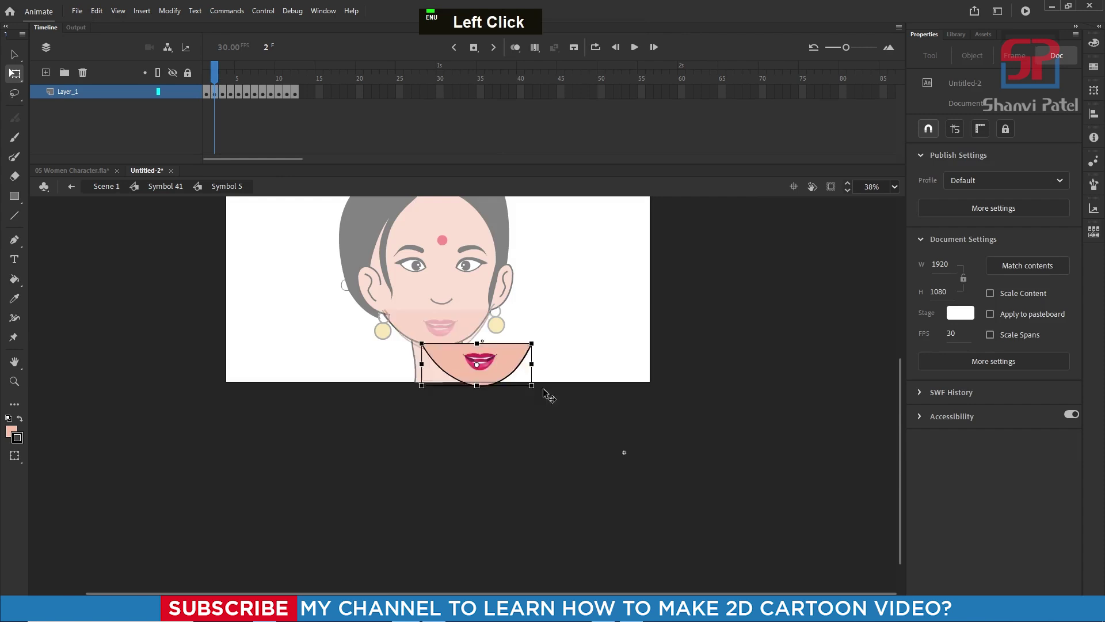
left_click_drag(500, 358, 649, 447)
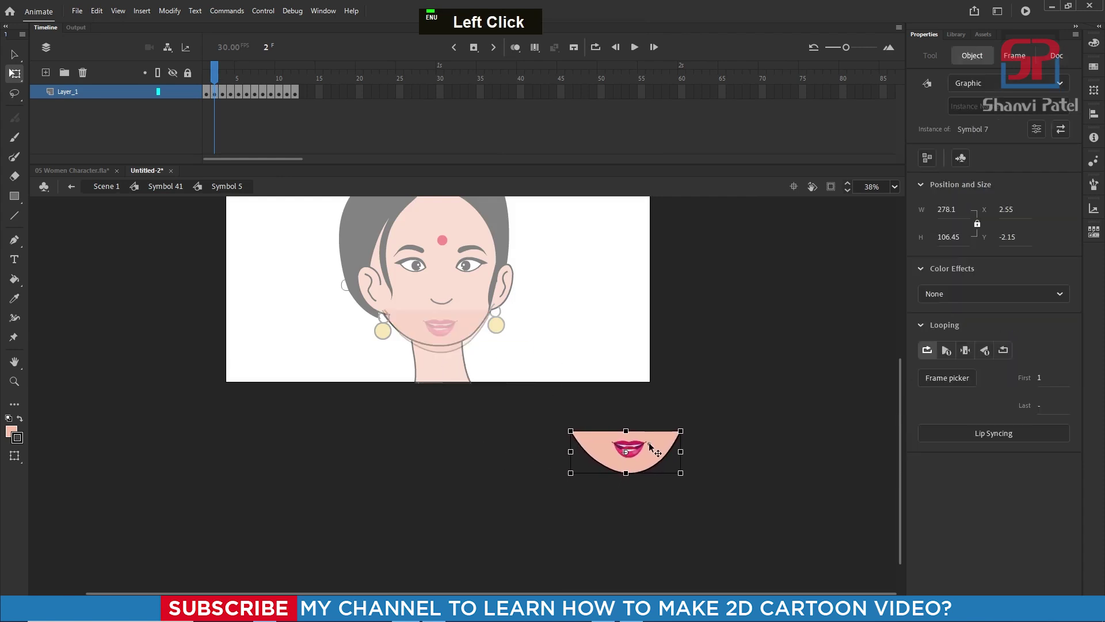
left_click(226, 93)
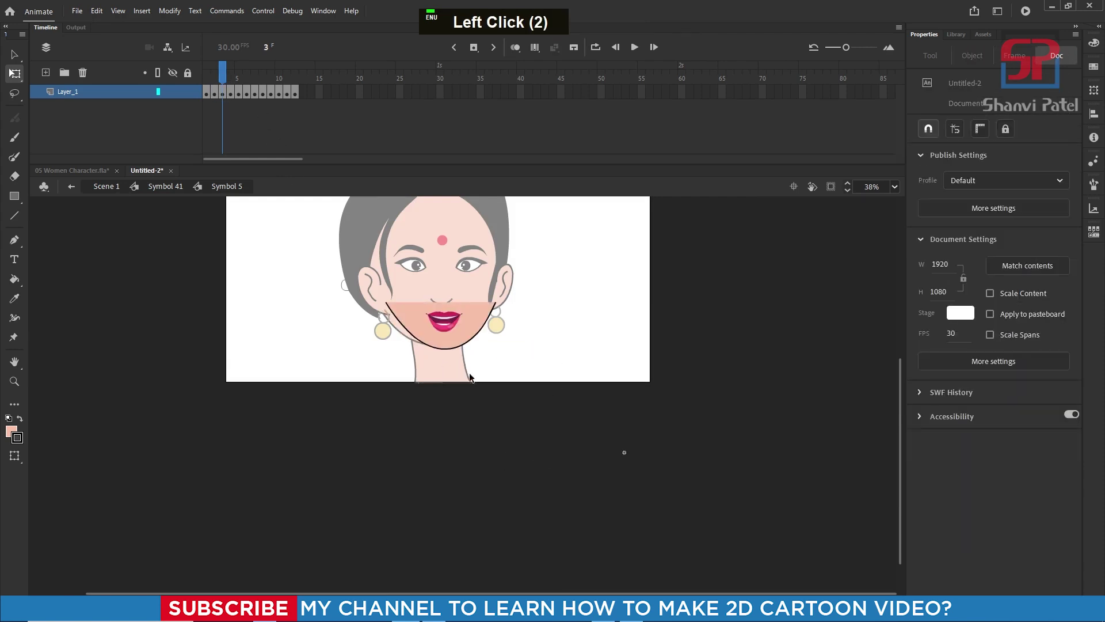
left_click_drag(451, 326, 627, 451)
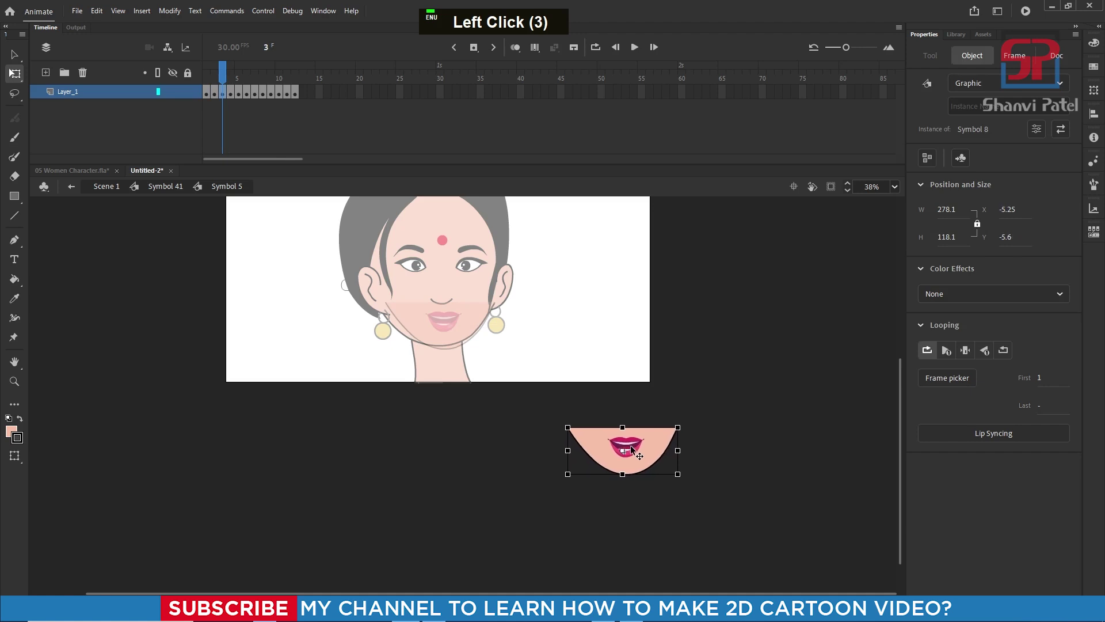
left_click(230, 80)
left_click_drag(442, 330, 632, 448)
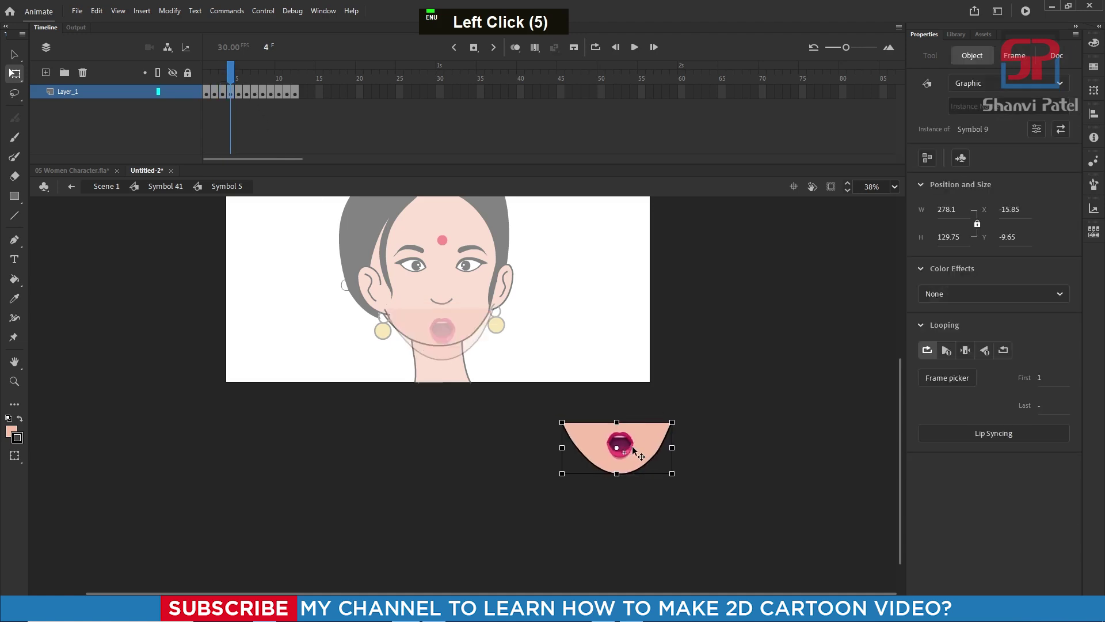
Step: Move the mouths on frames 5 through 8 to the lower-right pasteboard
left_click(246, 77)
left_click(231, 77)
left_click(238, 78)
left_click_drag(426, 327, 580, 436)
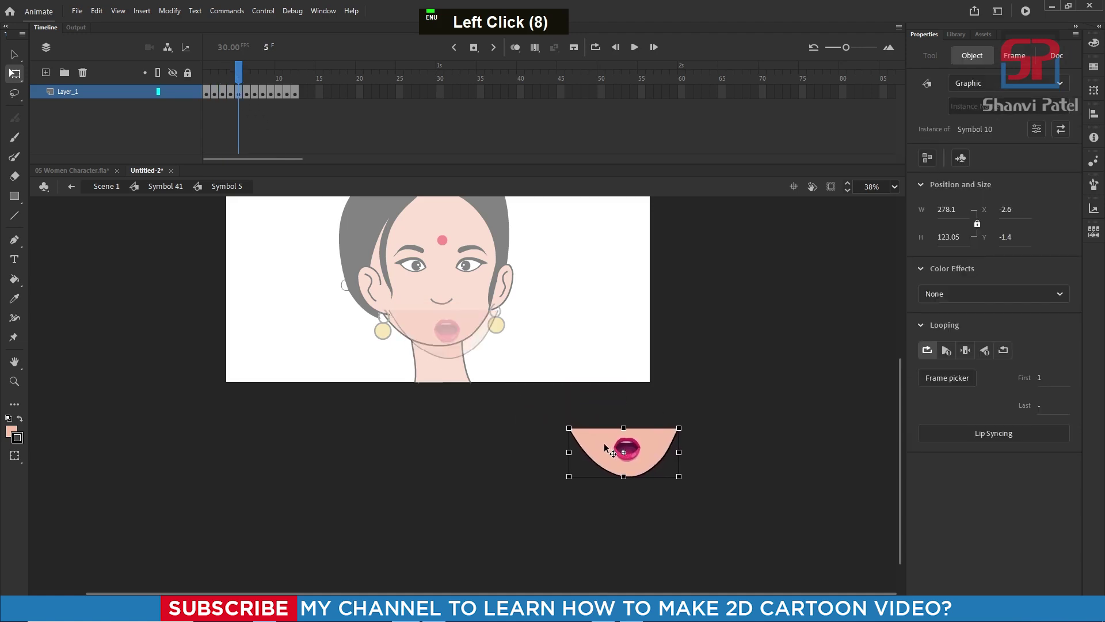
left_click(246, 79)
left_click_drag(443, 328, 622, 451)
left_click(254, 80)
left_click_drag(466, 328, 611, 449)
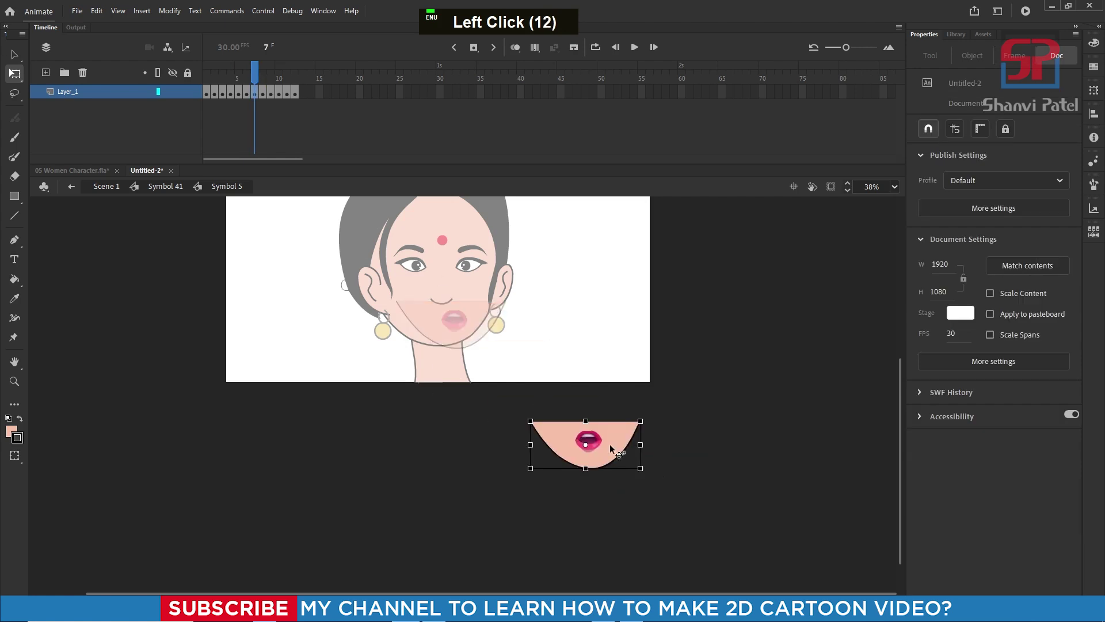
left_click(263, 80)
left_click_drag(461, 345, 619, 450)
Step: Move the mouths on frames 9 through 12 to the lower-right pasteboard
left_click(271, 79)
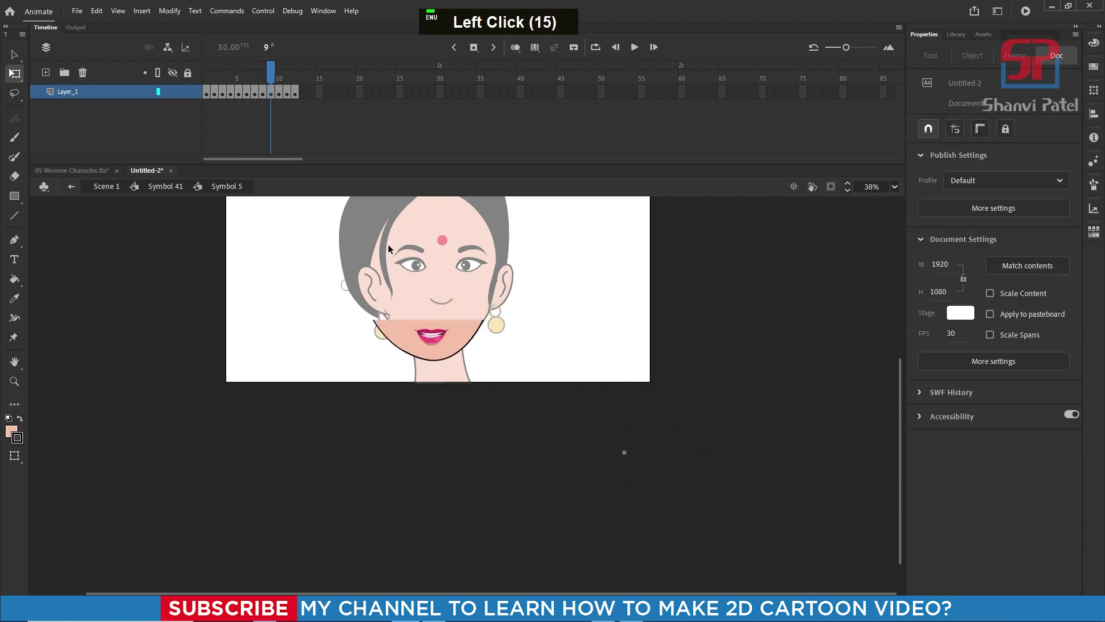
left_click_drag(431, 337, 604, 446)
left_click(278, 79)
left_click_drag(436, 334, 622, 452)
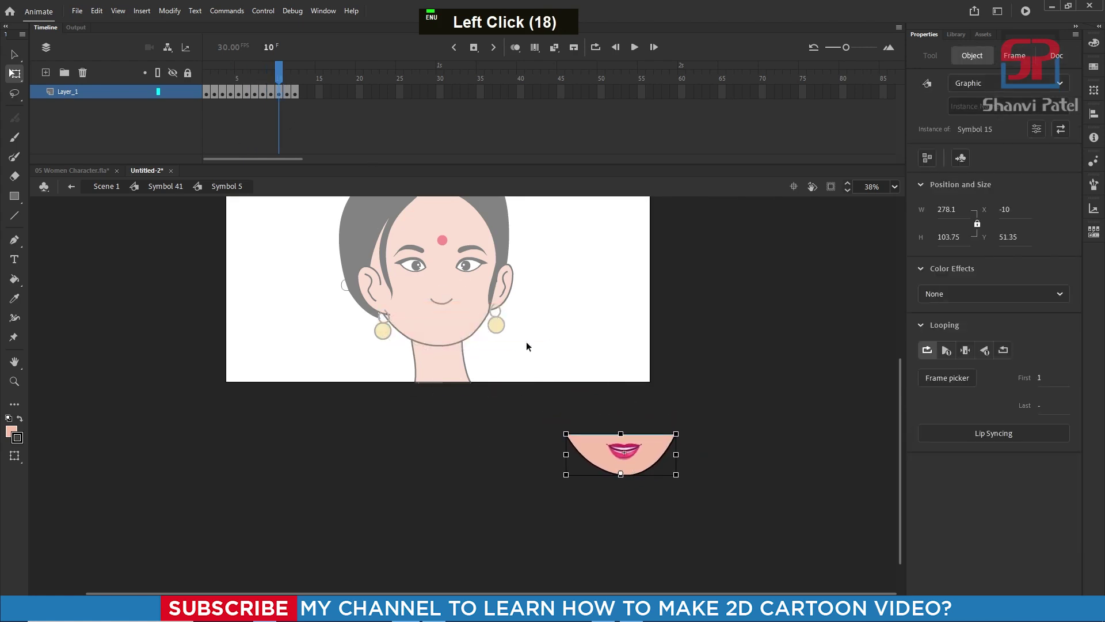
left_click(287, 80)
left_click_drag(435, 325, 624, 449)
left_click(295, 80)
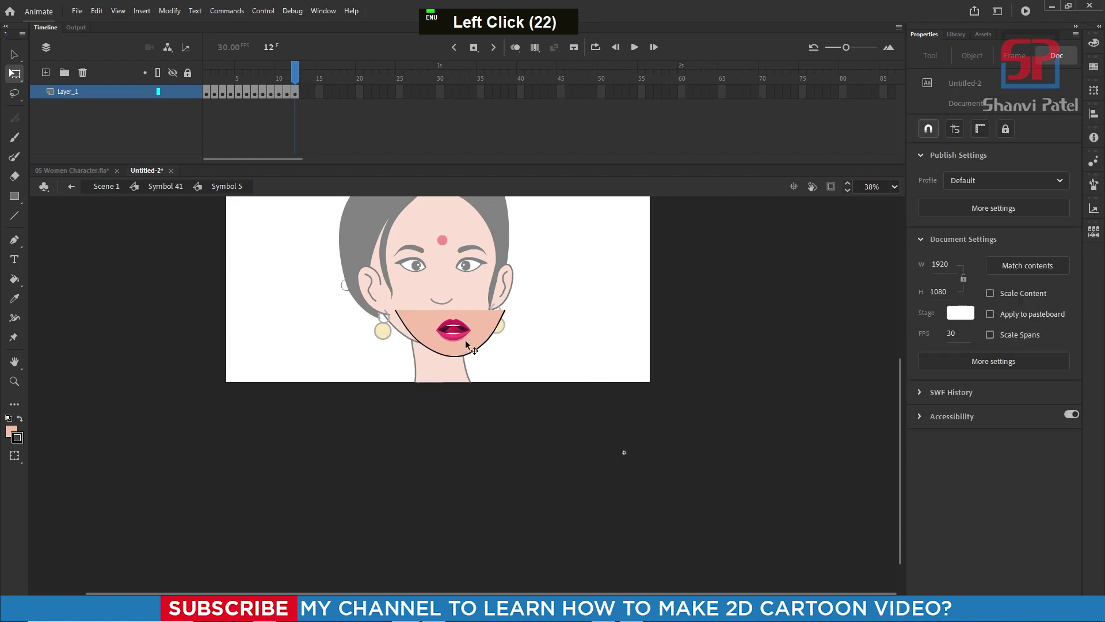
left_click_drag(467, 345, 637, 455)
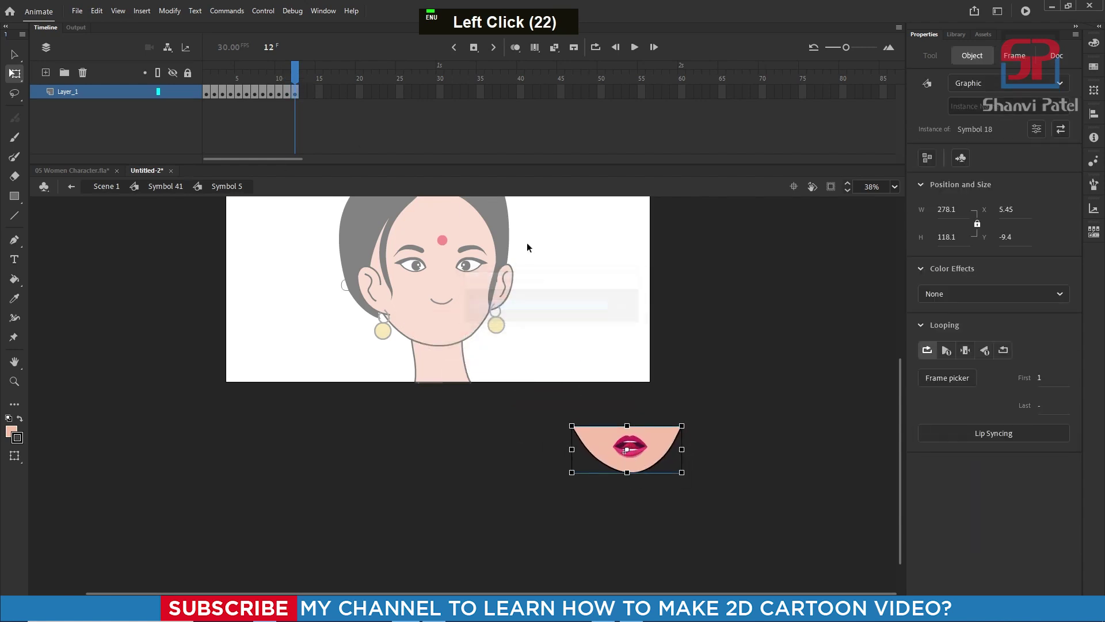
left_click(672, 325)
Step: Exit Symbol 5 and drag the mouth piece onto the woman's face below the nose
double_click(694, 314)
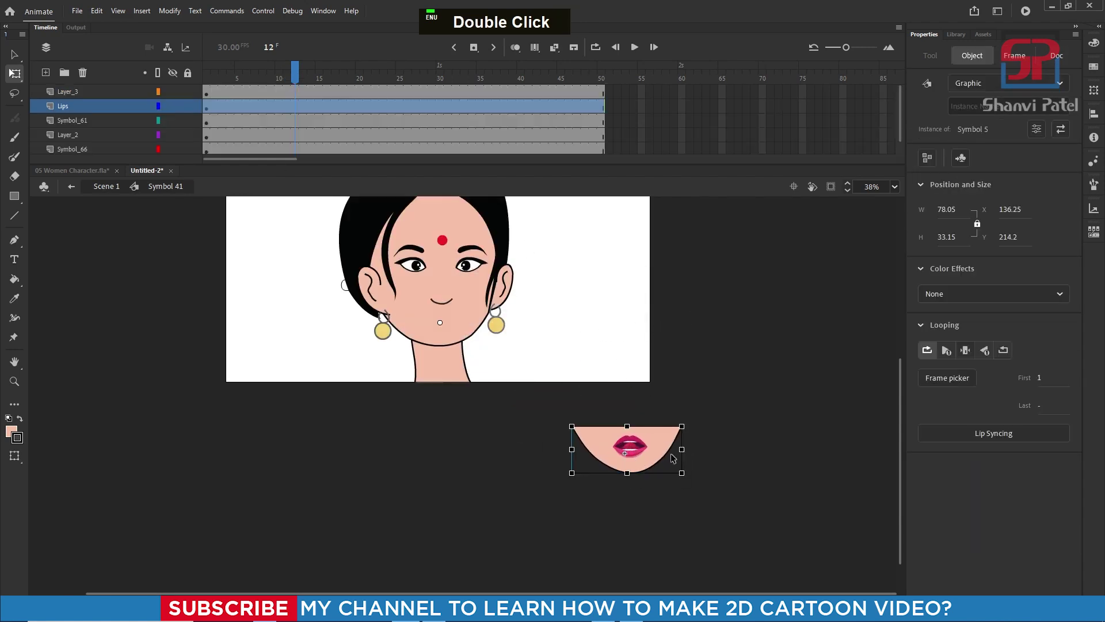
left_click_drag(656, 454, 460, 330)
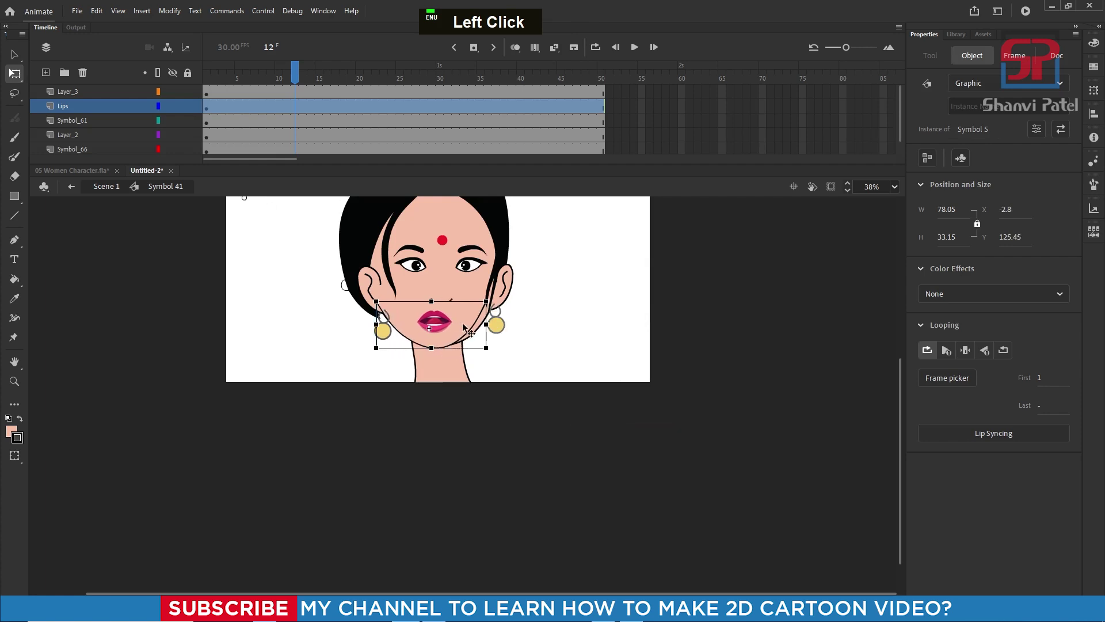
scroll(402, 327, "down", 2)
scroll(329, 251, "up", 1)
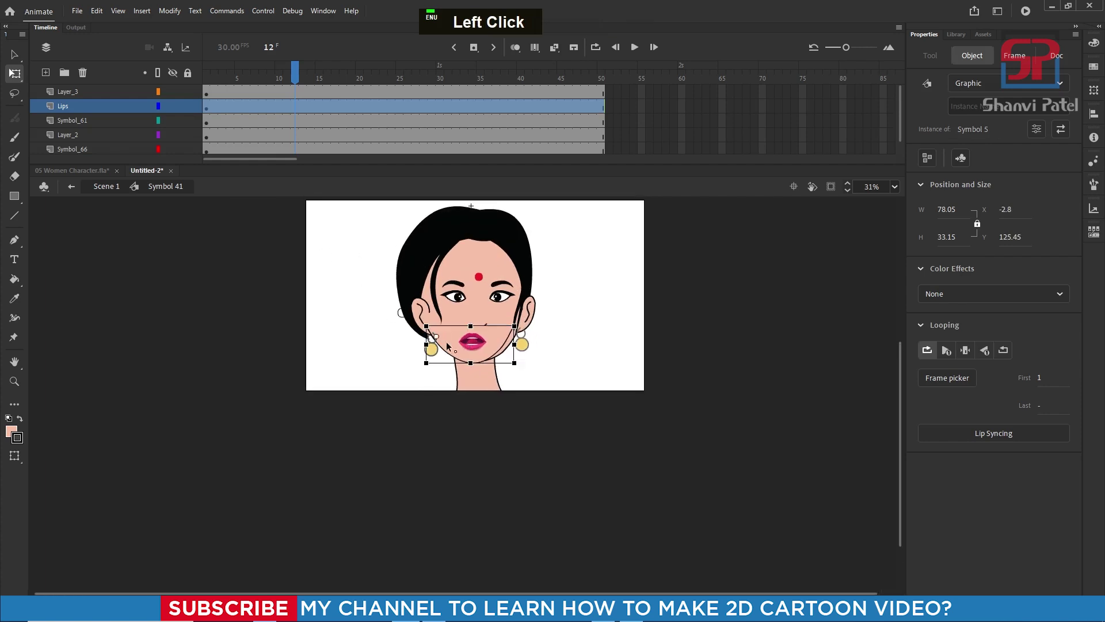
scroll(475, 348, "up", 7)
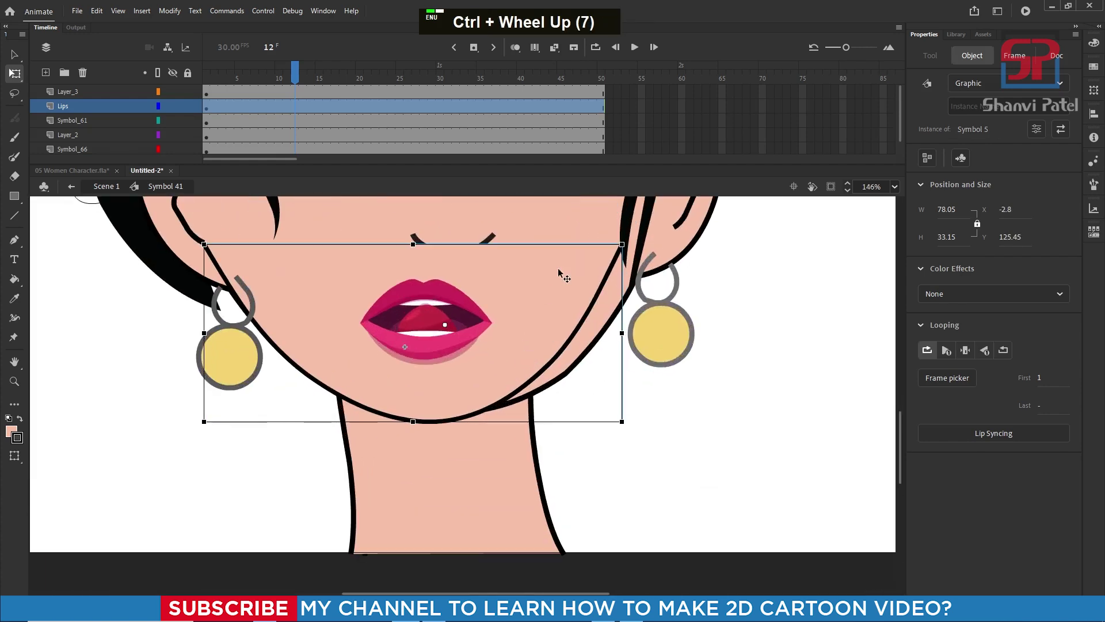
left_click_drag(504, 288, 523, 298)
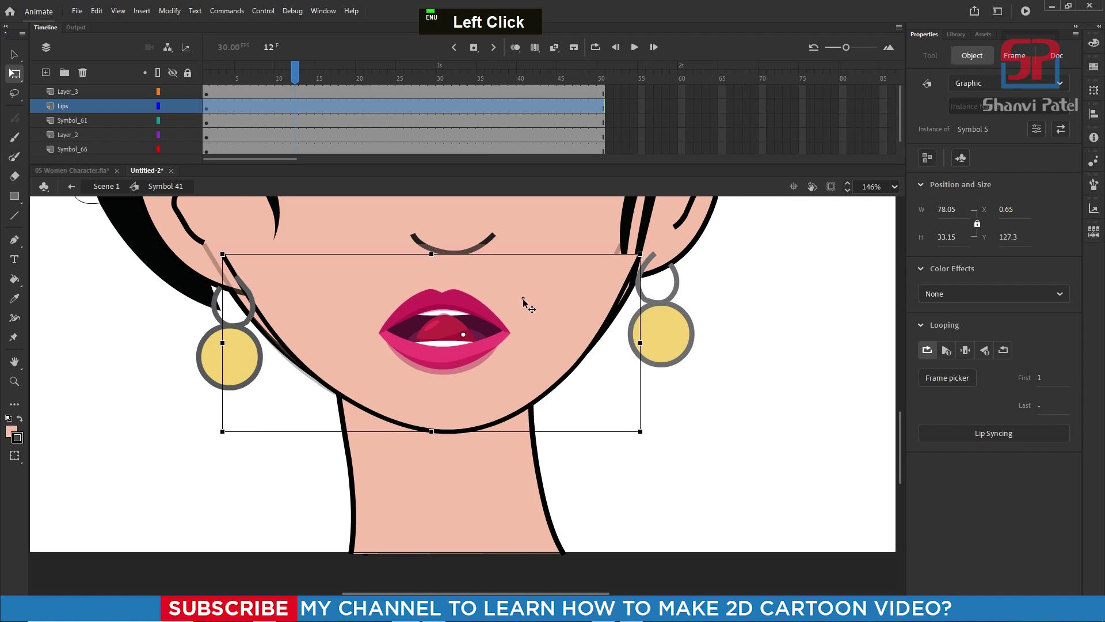
Step: On the closed-lips first frame, nudge the lips up toward the nose and shrink them slightly
left_click(206, 79)
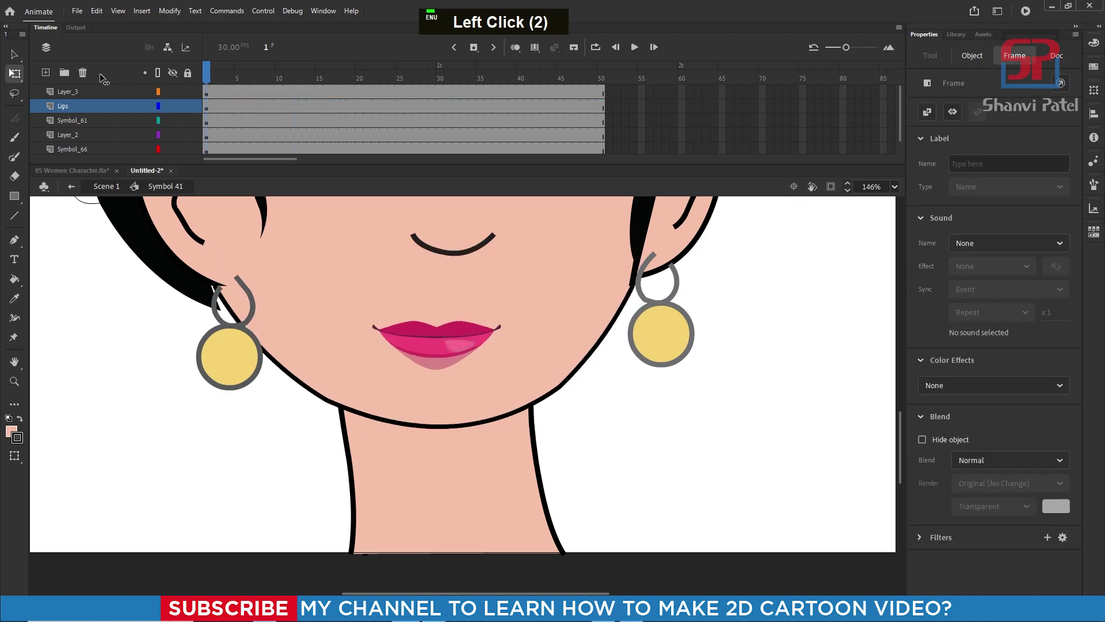
left_click(512, 325)
left_click_drag(512, 324, 520, 332)
key("space")
left_click_drag(510, 347, 536, 430)
mouse_move(554, 421)
left_mouse_down()
mouse_move(551, 387)
mouse_move(547, 417)
left_mouse_up()
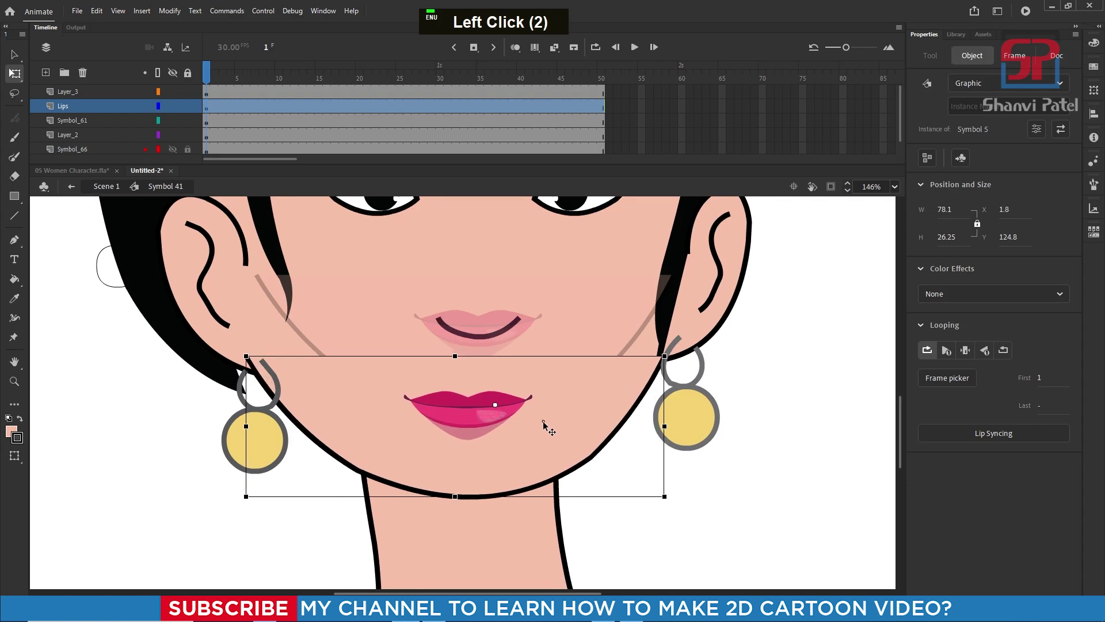
left_click(572, 402)
scroll(587, 401, "up", 3)
left_click(582, 398)
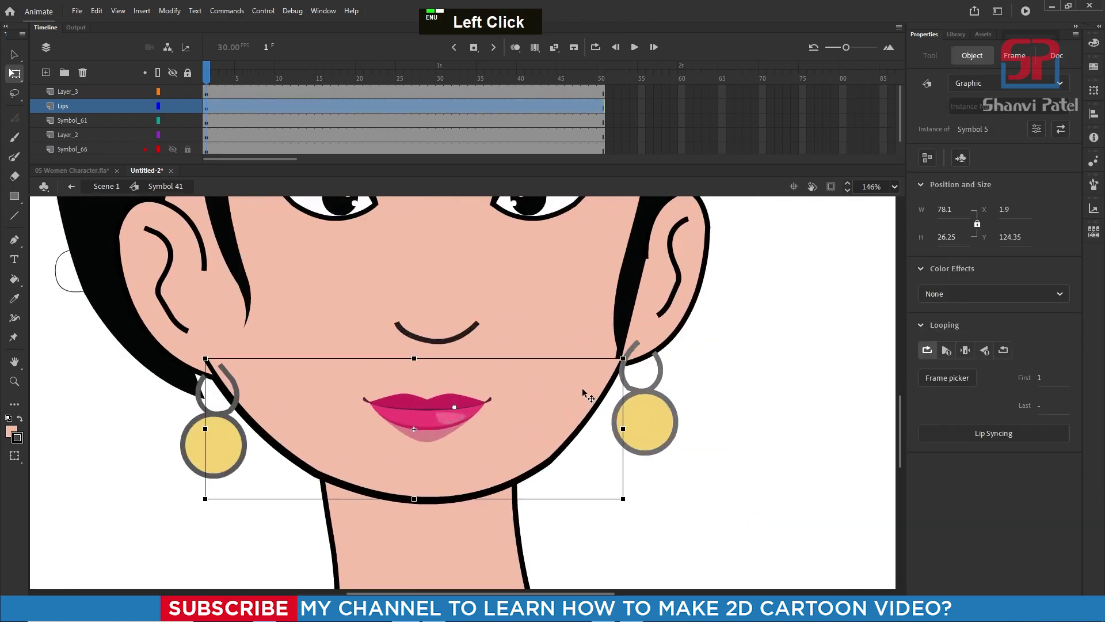
left_click(629, 506)
left_click_drag(629, 506, 619, 500)
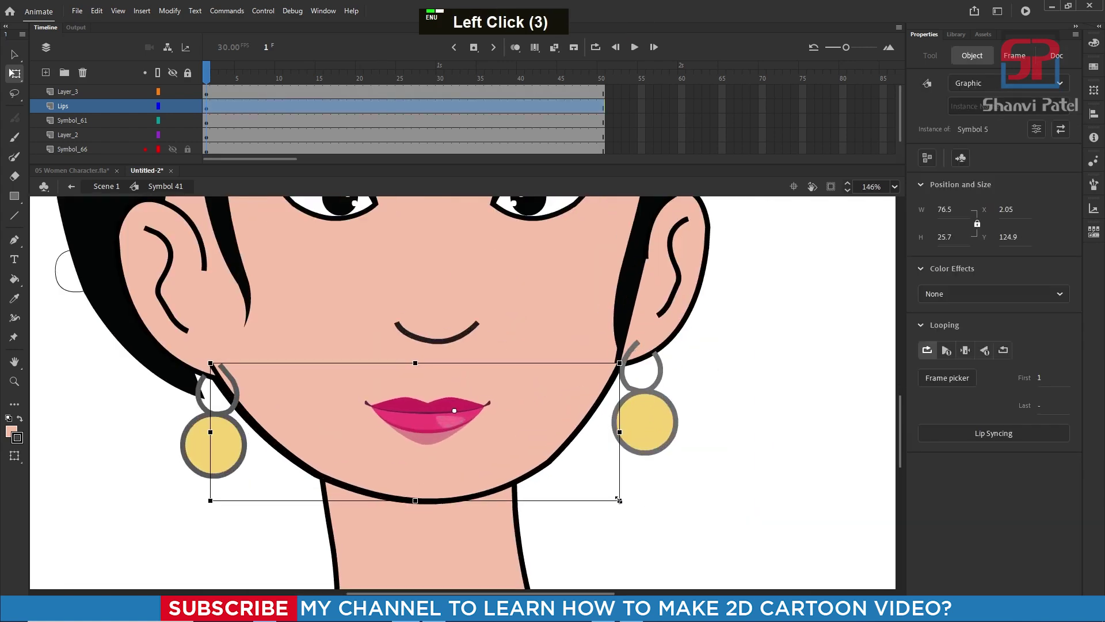
left_click(537, 412)
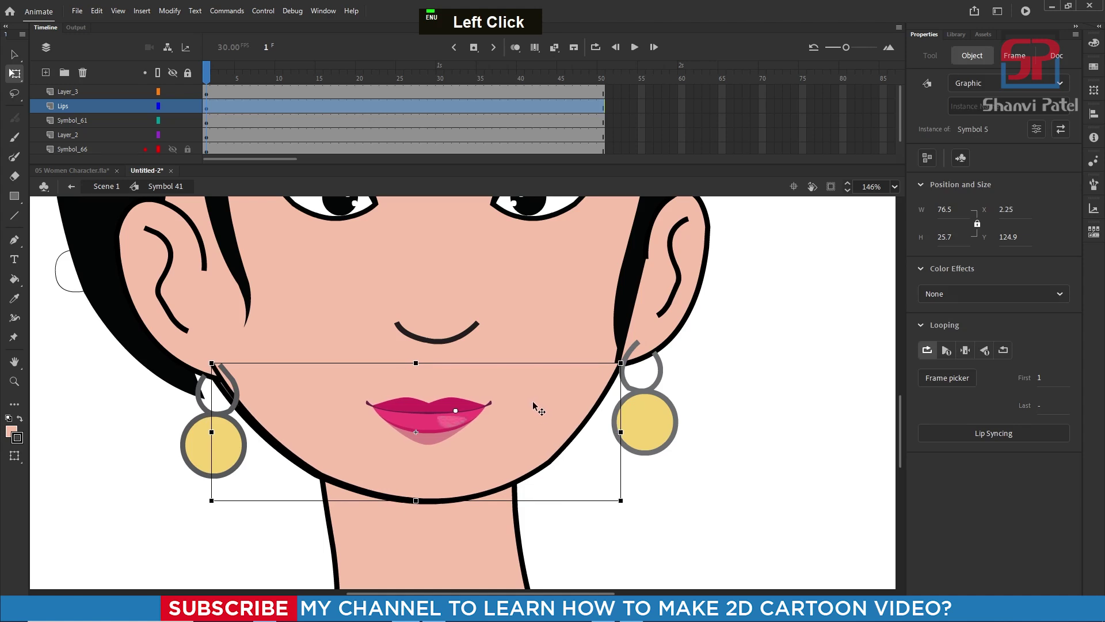
Step: Fine-tune the lips' size and position with Free Transform, then open the mouth symbol
key("v")
key("q")
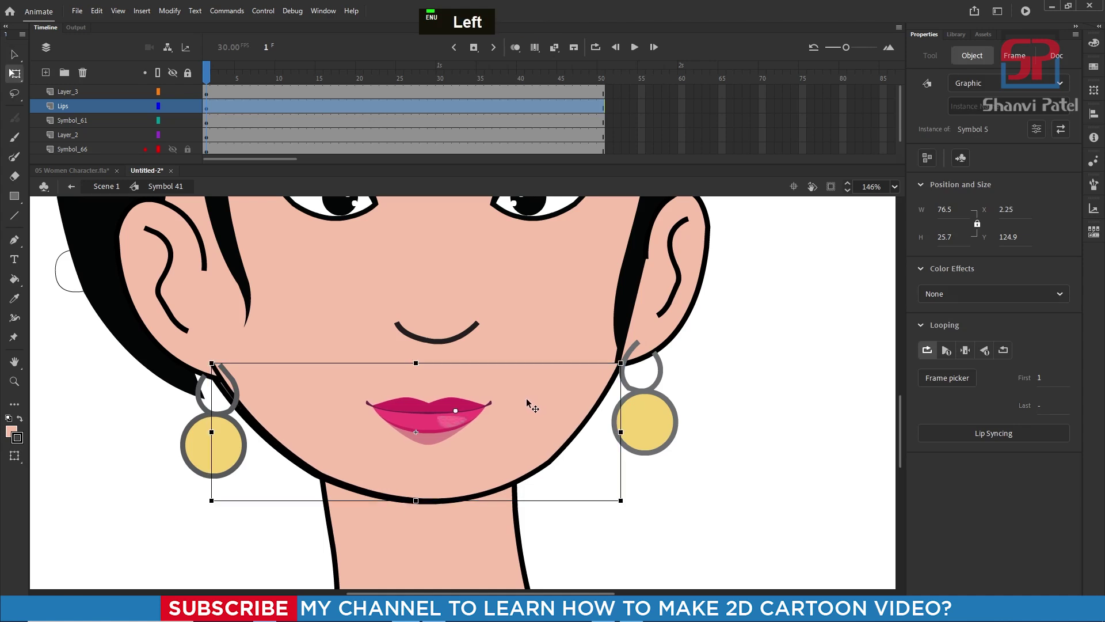
scroll(570, 389, "up", 3)
mouse_move(611, 367)
left_mouse_down()
mouse_move(597, 369)
mouse_move(609, 373)
left_mouse_up()
key("space")
left_click_drag(328, 395, 606, 354)
left_click_drag(143, 302, 136, 299)
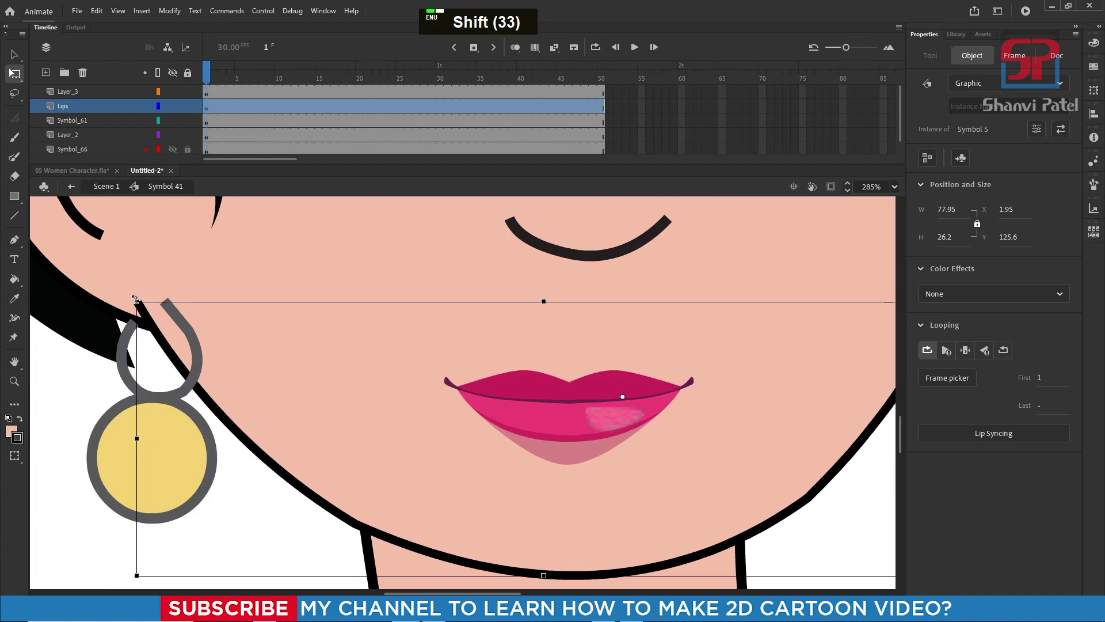
scroll(341, 484, "down", 2)
left_click(727, 458)
left_click_drag(694, 434, 689, 434)
left_click(555, 451)
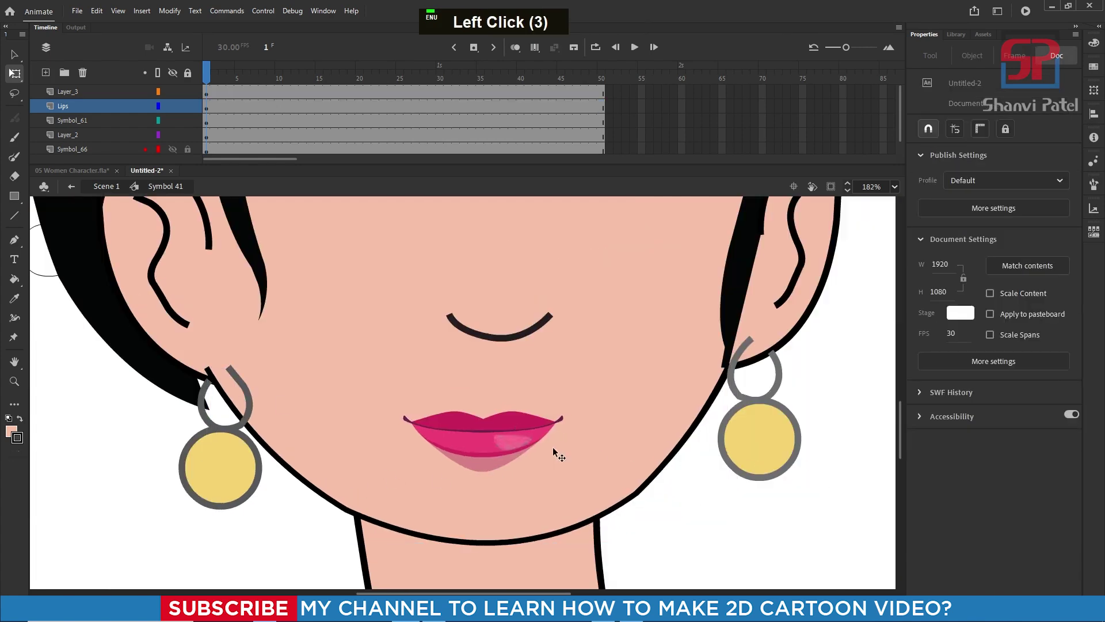
scroll(348, 441, "down", 3)
scroll(393, 393, "up", 1)
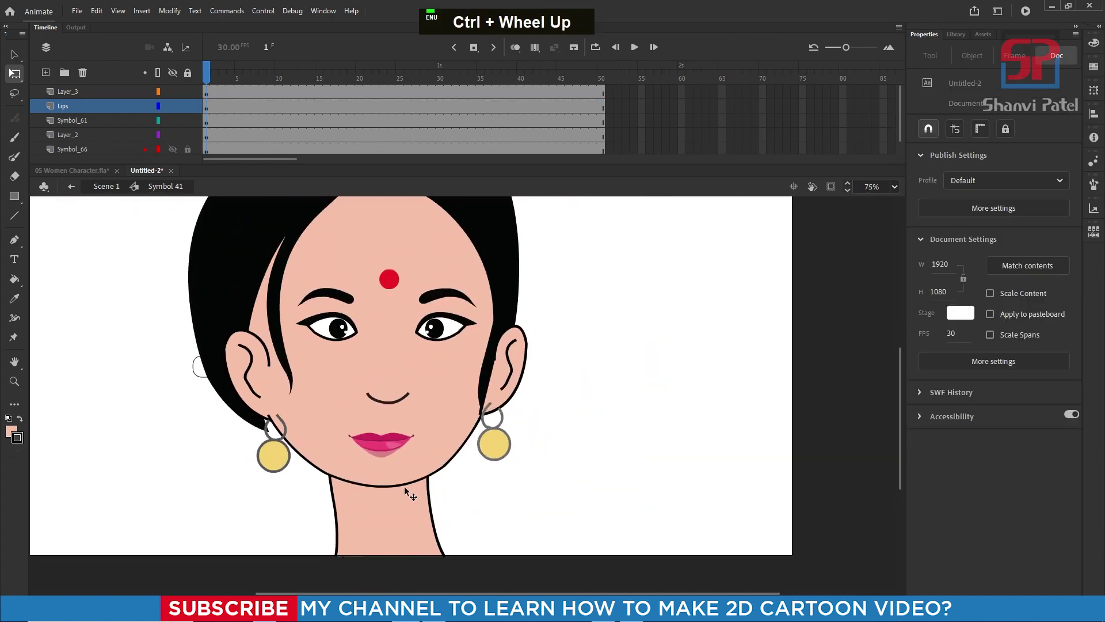
scroll(366, 403, "down", 1)
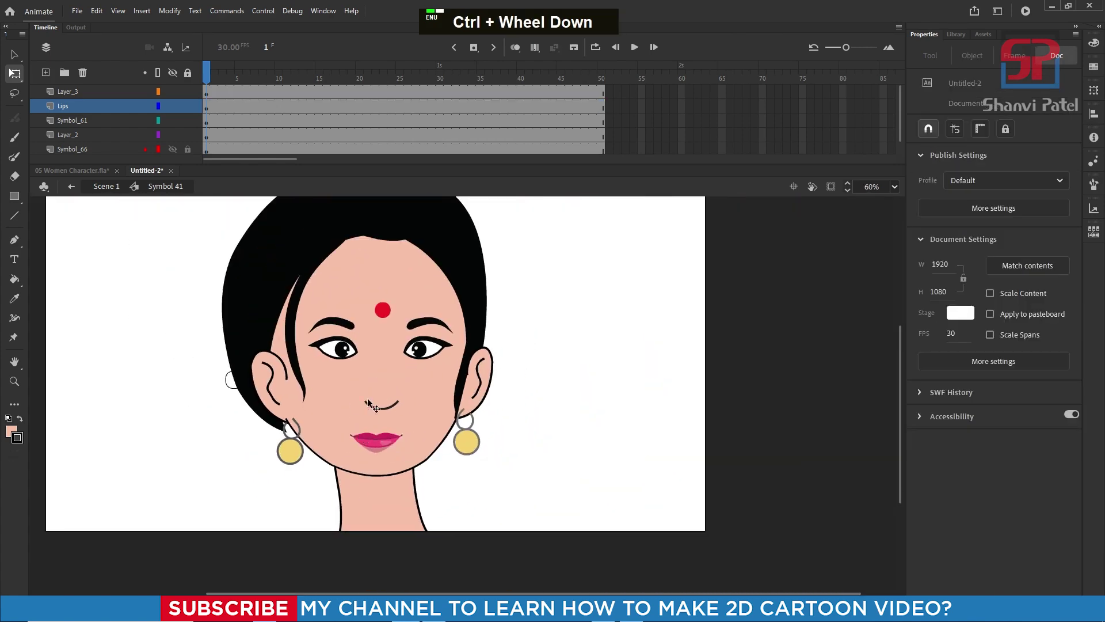
left_click(397, 447)
double_click(403, 451)
Step: Turn on onion skinning inside Symbol 5, limited to the previous mouth frame
left_click(407, 455)
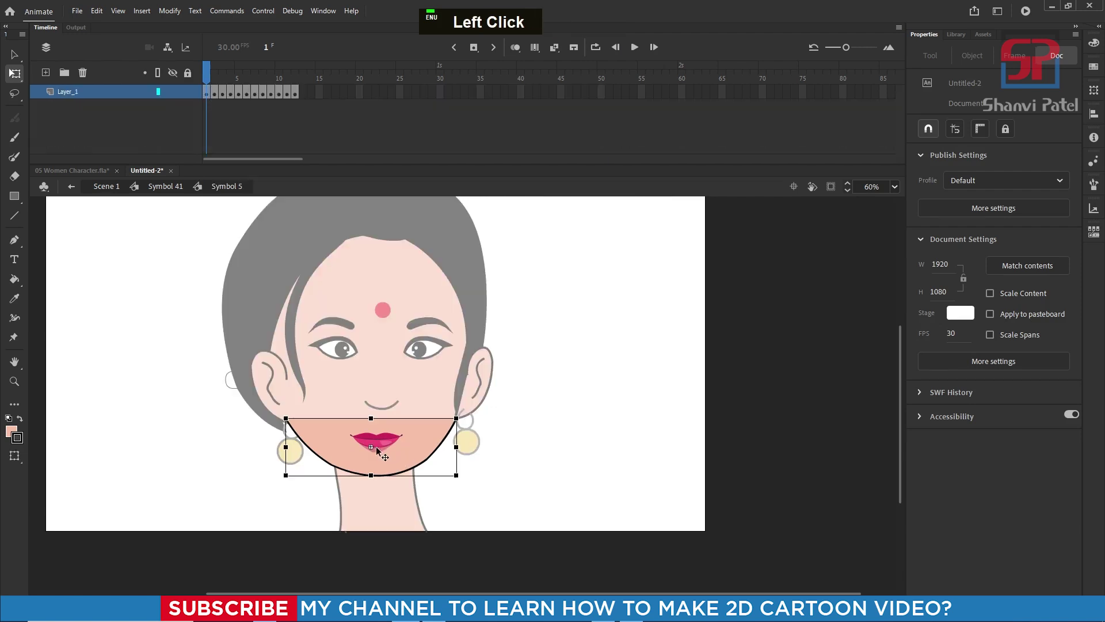
left_click_drag(215, 72, 231, 127)
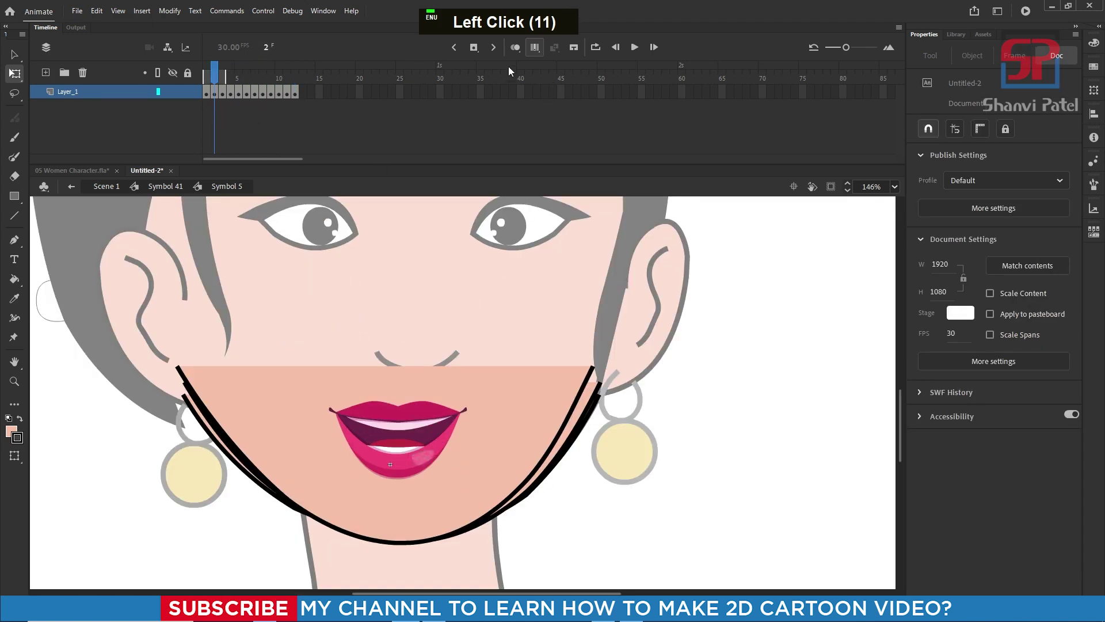
left_click(516, 48)
left_click(530, 54)
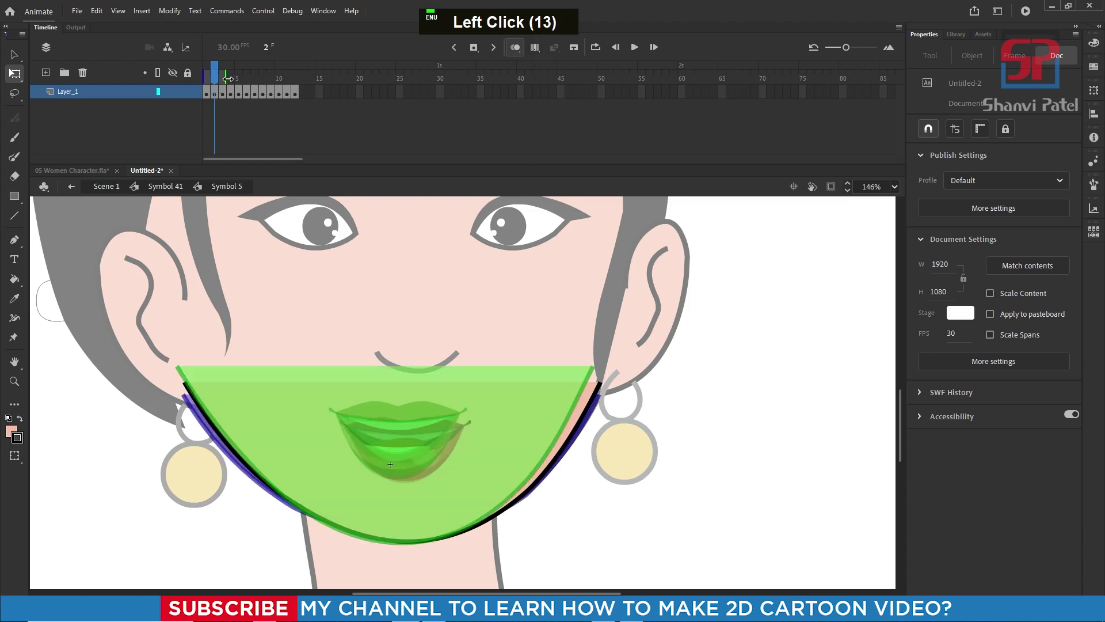
left_click_drag(218, 82, 218, 84)
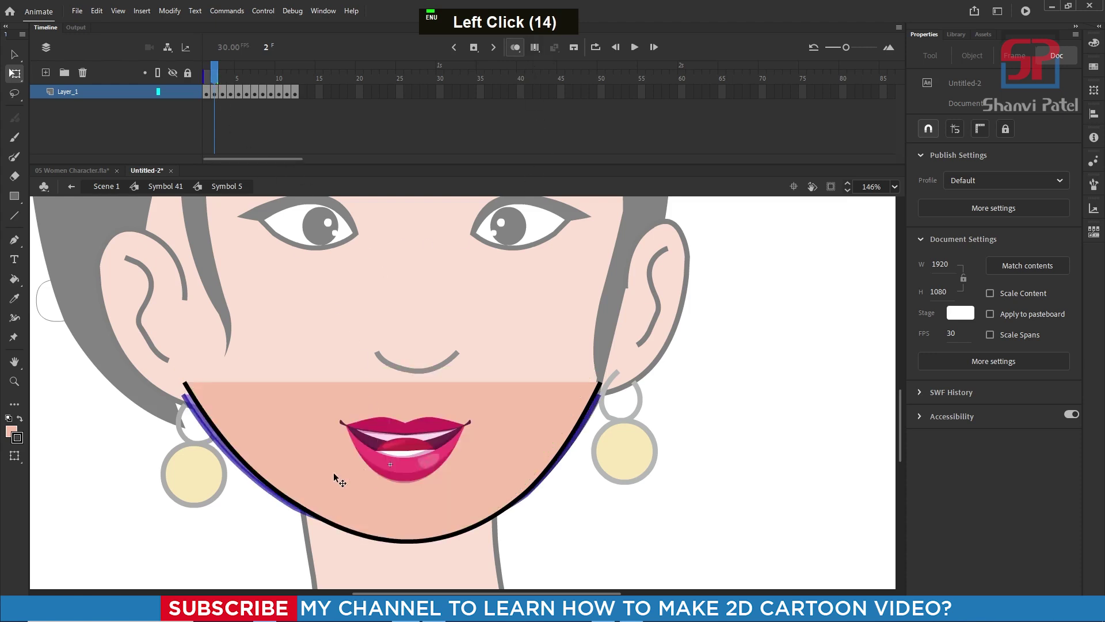
scroll(315, 518, "up", 2, "ctrl")
Step: Align the chin-and-lips piece on frames 2–5 with each previous frame's ghost
left_click(452, 420)
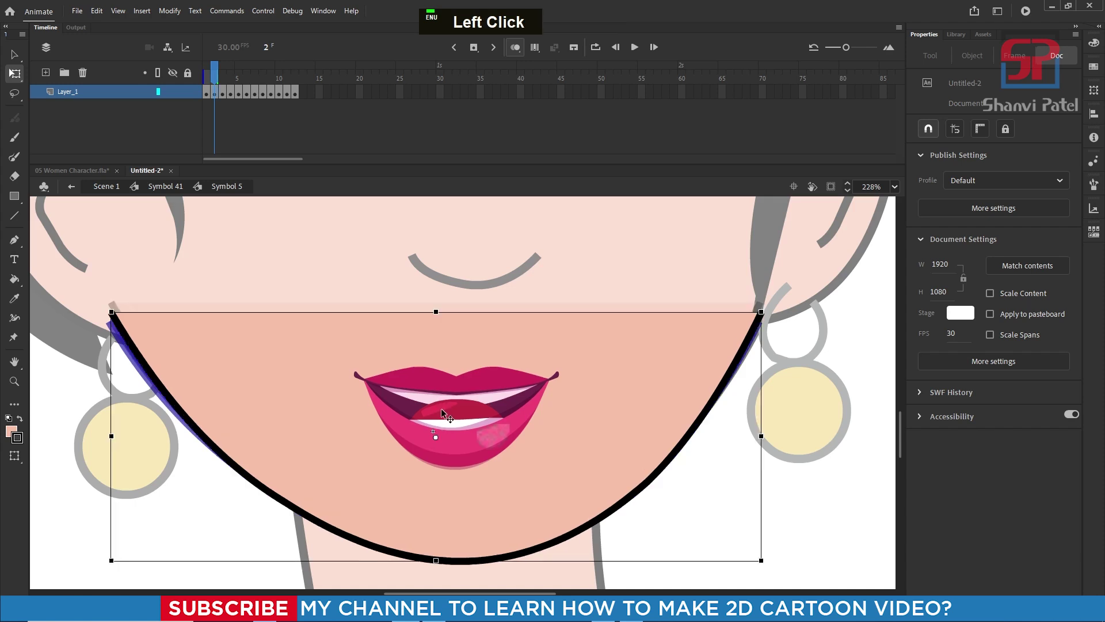
left_click_drag(454, 423, 443, 402)
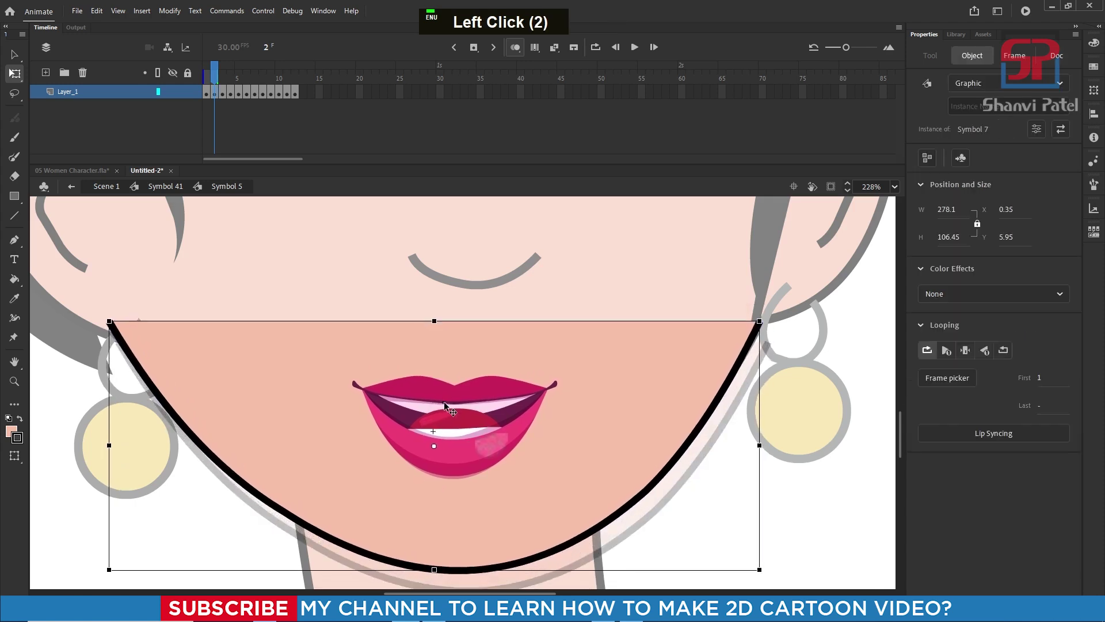
left_click(222, 90)
left_click_drag(355, 335, 364, 364)
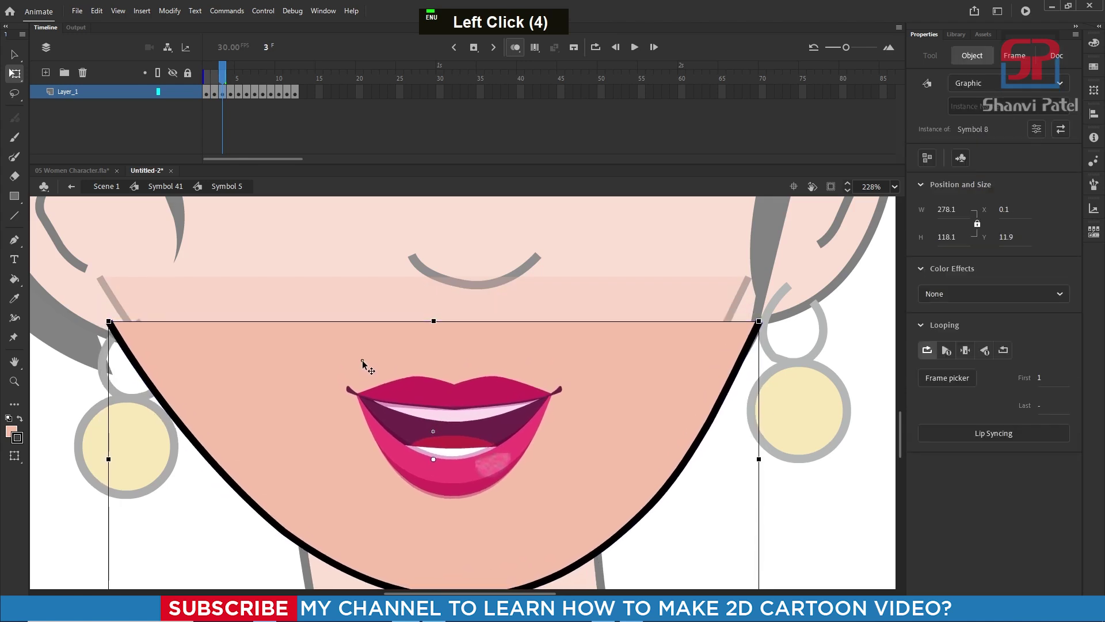
left_click(230, 81)
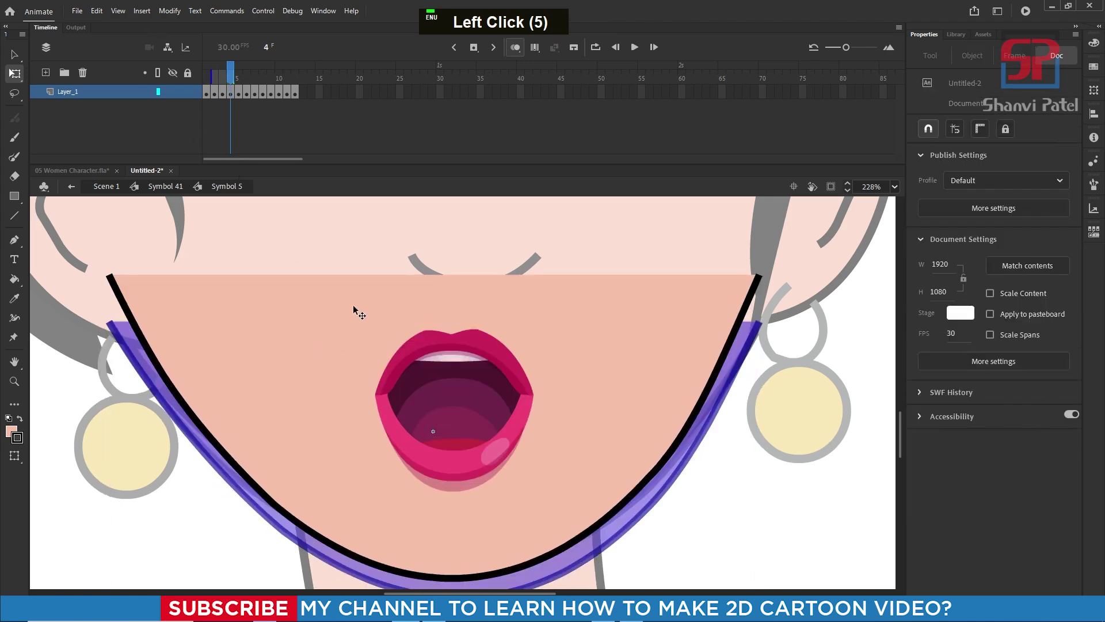
left_click_drag(358, 314, 358, 352)
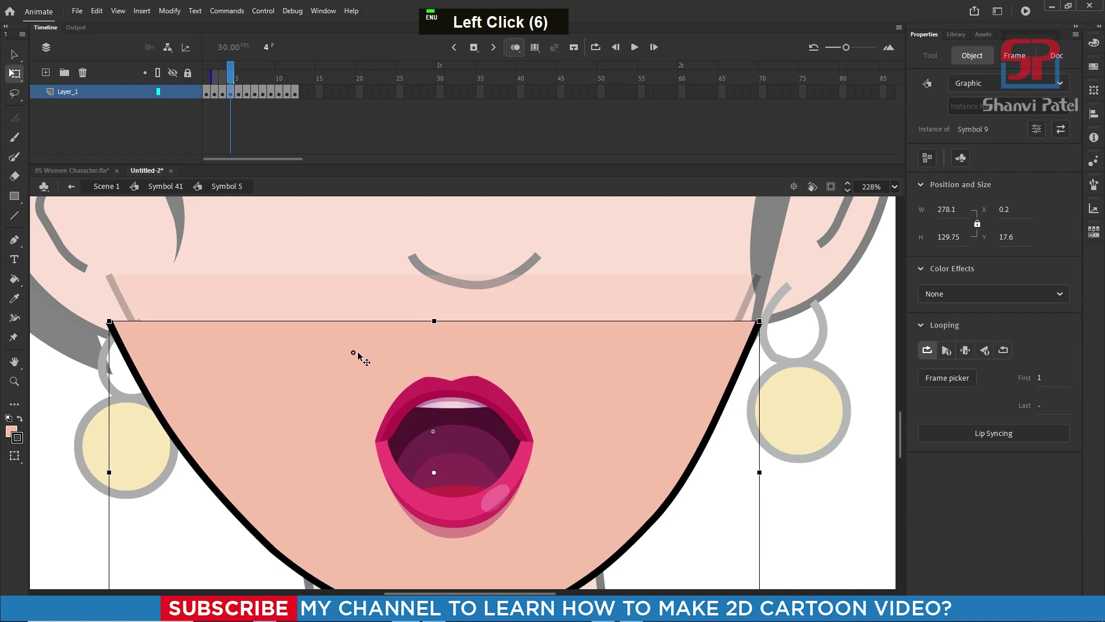
left_click(238, 80)
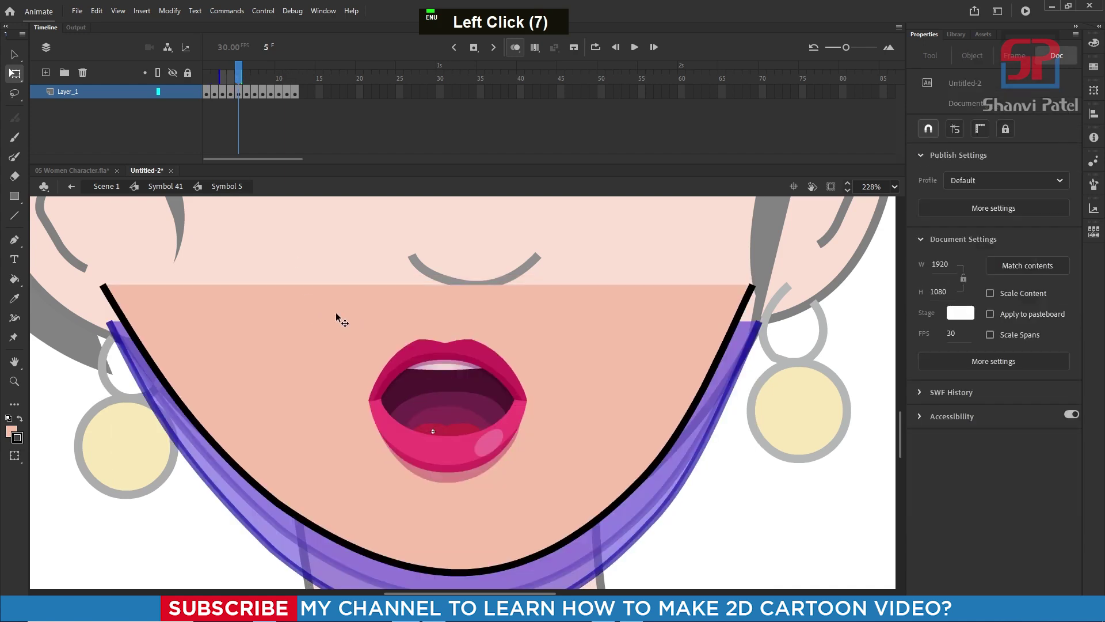
mouse_move(338, 316)
left_mouse_down()
mouse_move(341, 355)
mouse_move(387, 365)
mouse_move(379, 346)
left_mouse_up()
Step: Extend the onion skin to later frames and check the chin piece on frames 6–10
left_click(247, 72)
left_click(255, 74)
left_click_drag(258, 79, 268, 81)
left_click(264, 79)
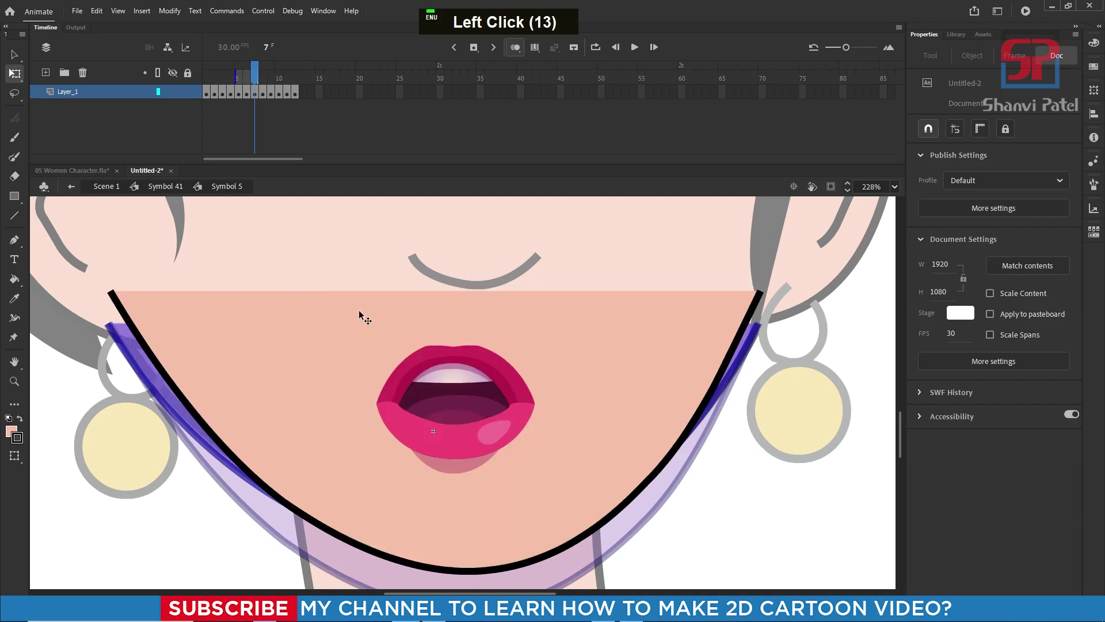
left_click(370, 348)
left_click(372, 333)
left_click(374, 342)
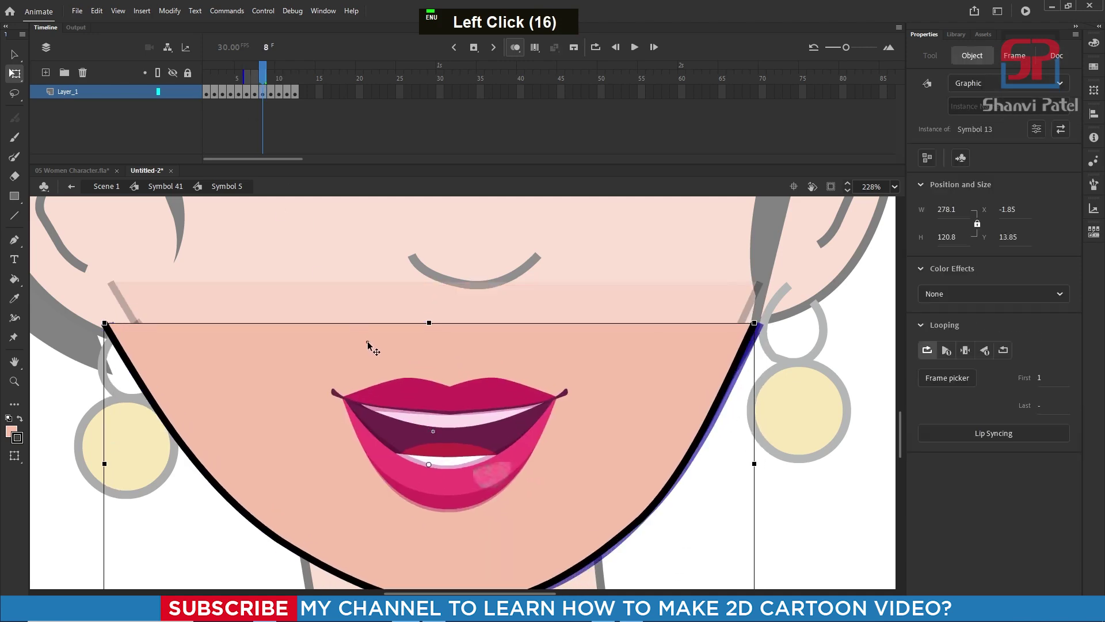
left_click(270, 77)
left_click(355, 360)
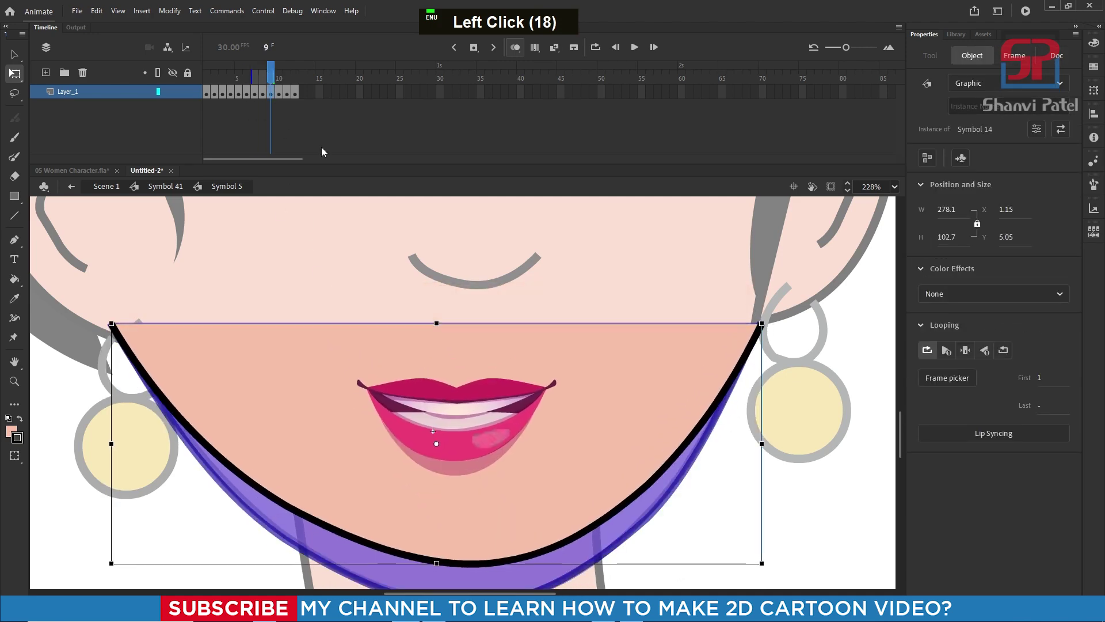
left_click(279, 78)
left_click(406, 354)
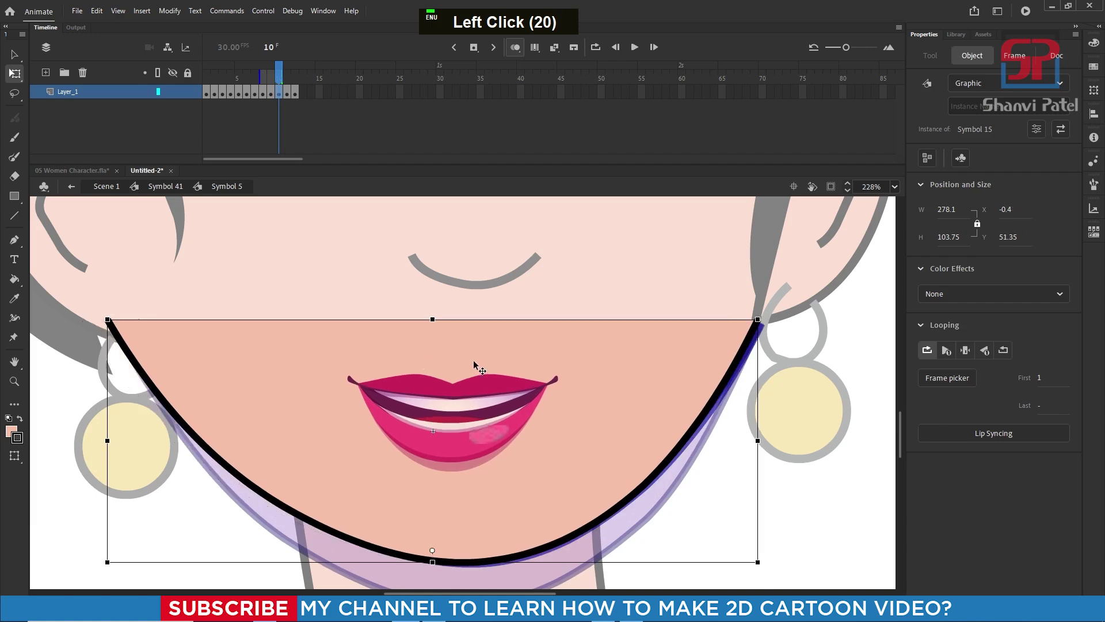
left_click(496, 370)
left_click(495, 370)
Step: Align the chin on frames 11 and 12, then scrub all mouth frames to verify
left_click(287, 78)
left_click(451, 334)
left_click_drag(451, 334, 461, 356)
left_click(295, 78)
left_click(441, 308)
left_click_drag(441, 307, 429, 361)
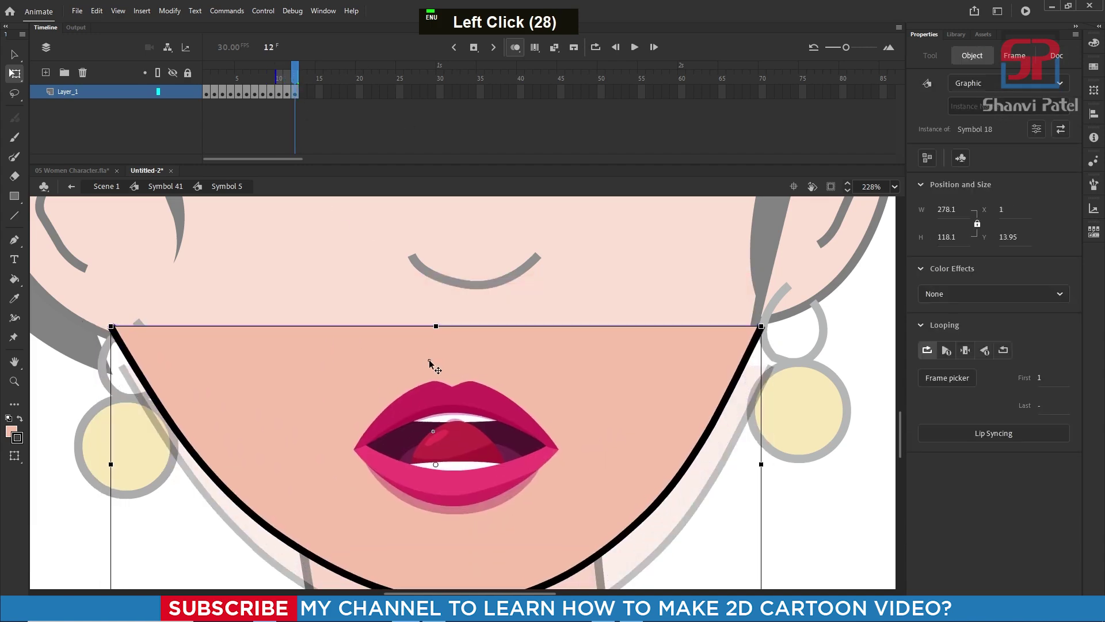
scroll(296, 275, "down", 4)
left_click(288, 93)
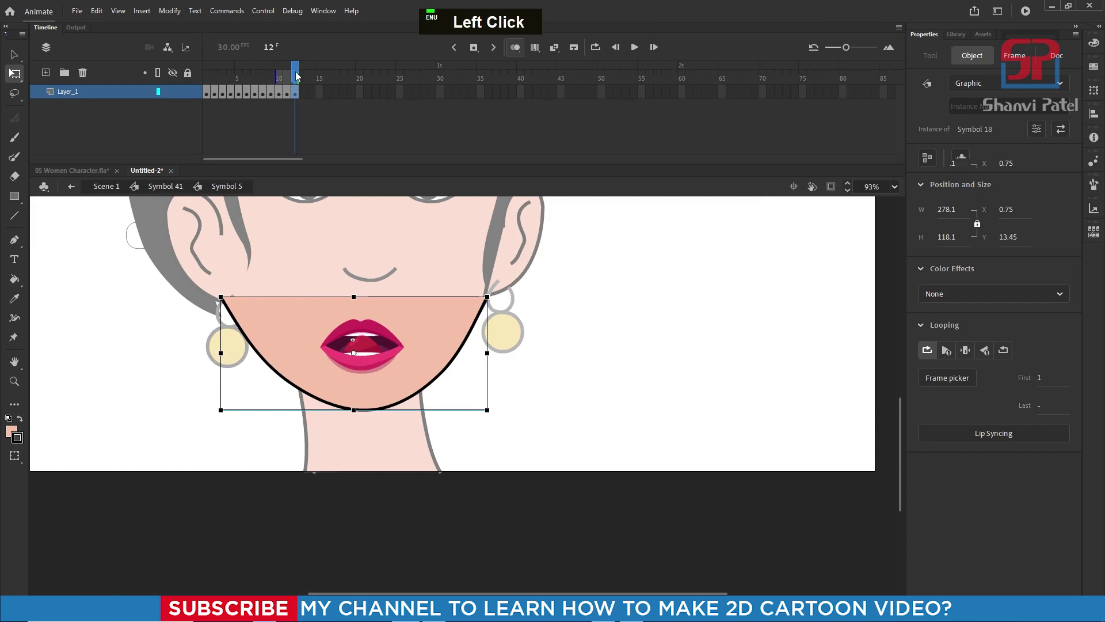
left_click_drag(287, 99, 119, 101)
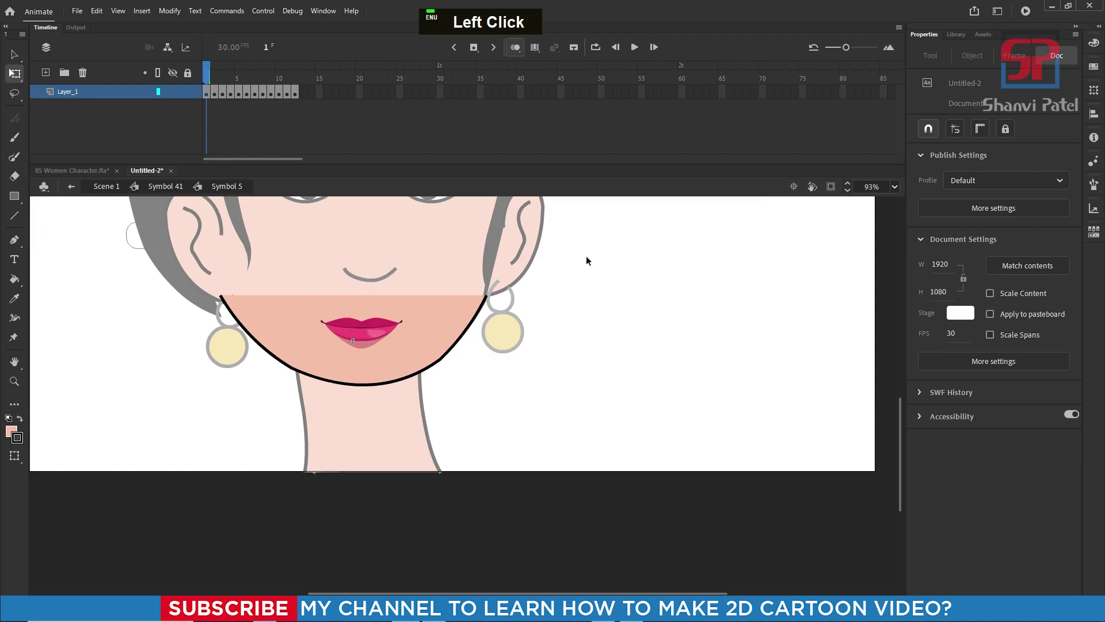
Step: Exit the lips symbol and scrub the timeline to watch the lip shapes change
left_click(623, 289)
double_click(622, 289)
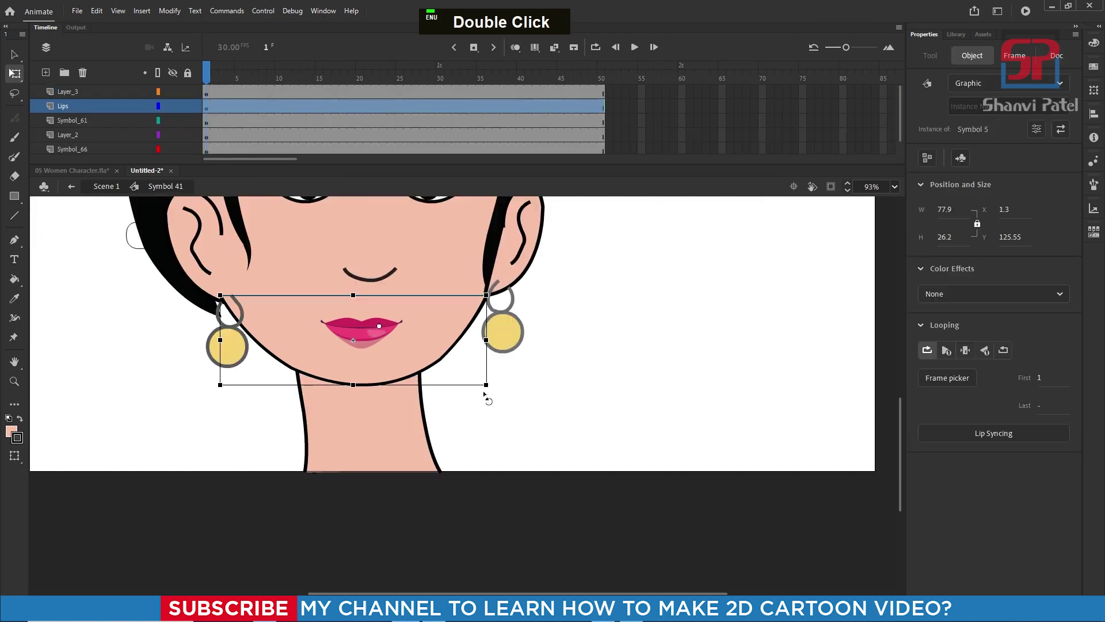
scroll(465, 372, "down", 3, "ctrl")
scroll(415, 241, "up", 2, "ctrl")
left_click_drag(238, 85, 442, 104)
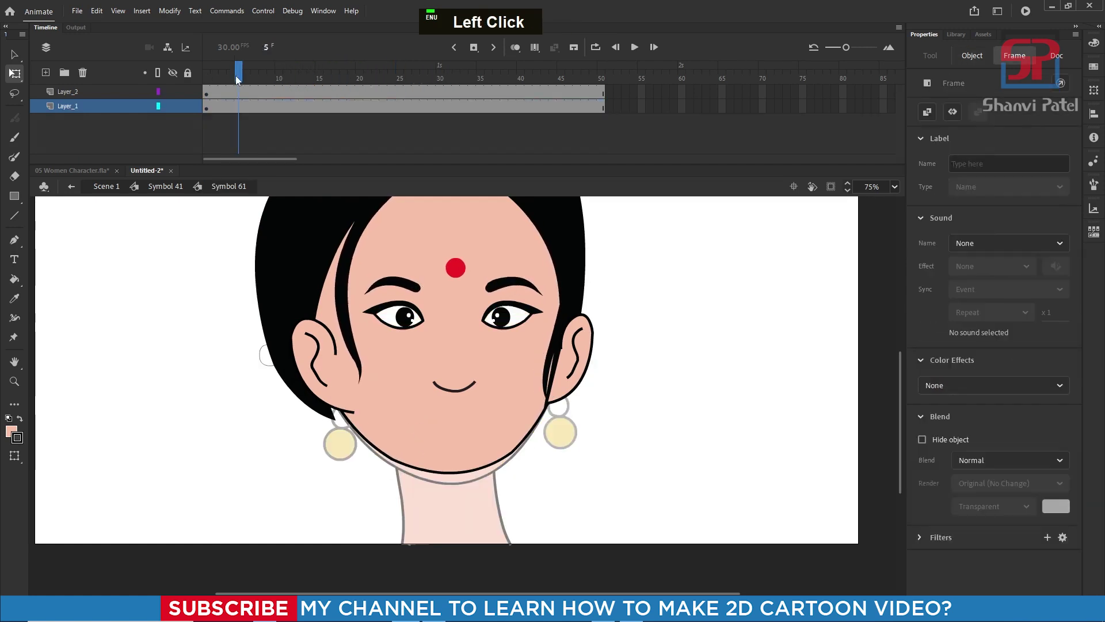
Step: Back in the face symbol, scrub and play the animation, then reopen the lips symbol
double_click(190, 309)
left_click_drag(245, 75, 205, 110)
left_click(190, 299)
scroll(428, 399, "down", 3)
scroll(428, 399, "up", 2)
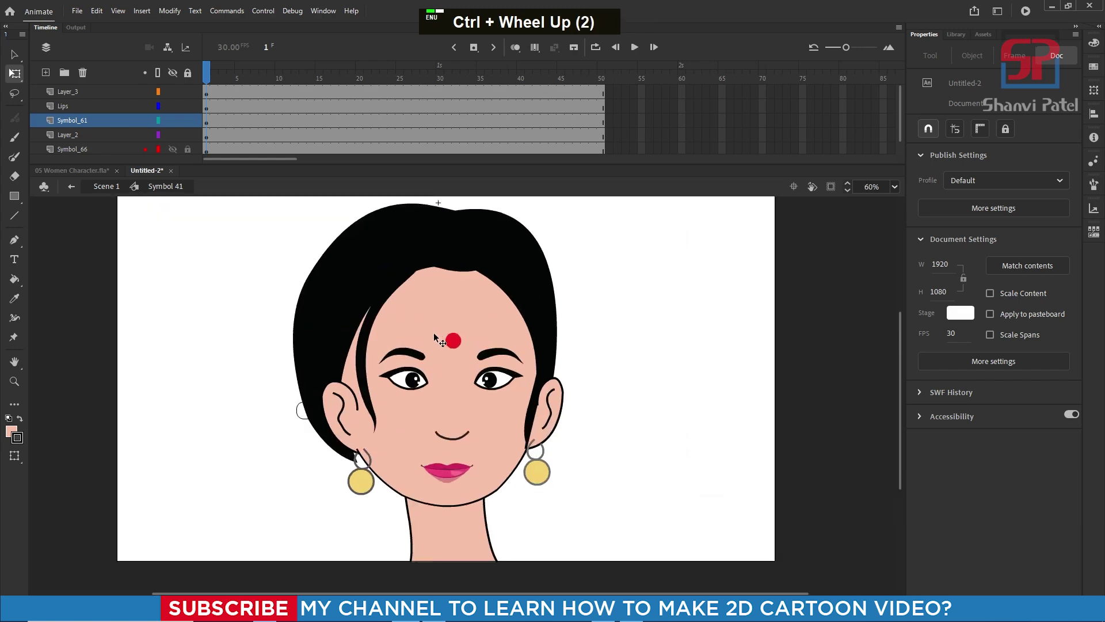
left_click_drag(247, 74, 129, 93)
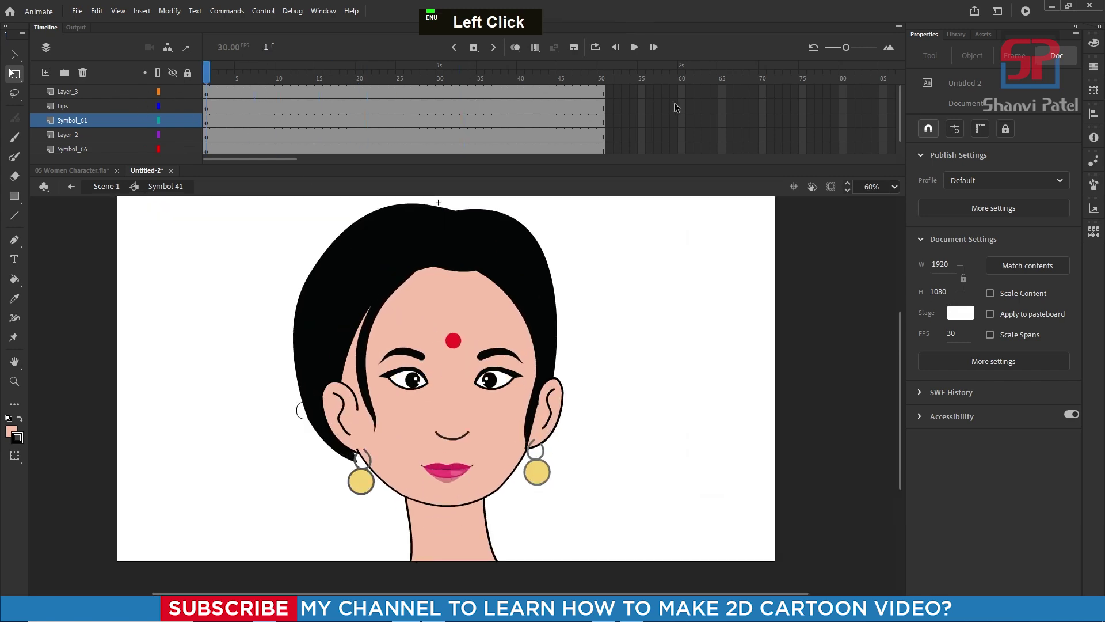
left_click(634, 49)
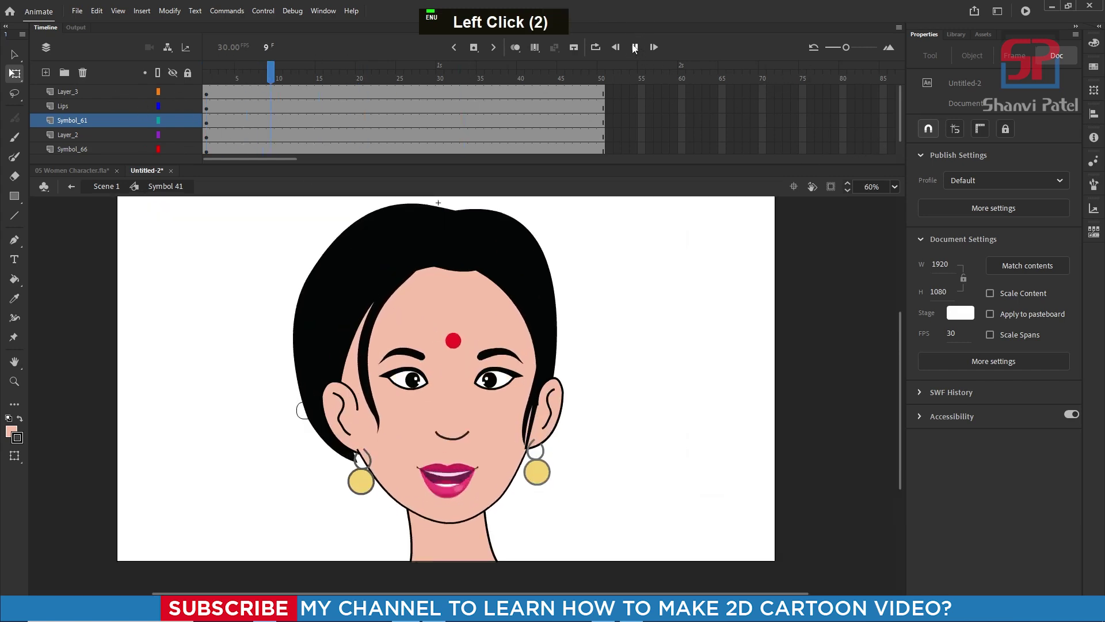
left_click(634, 48)
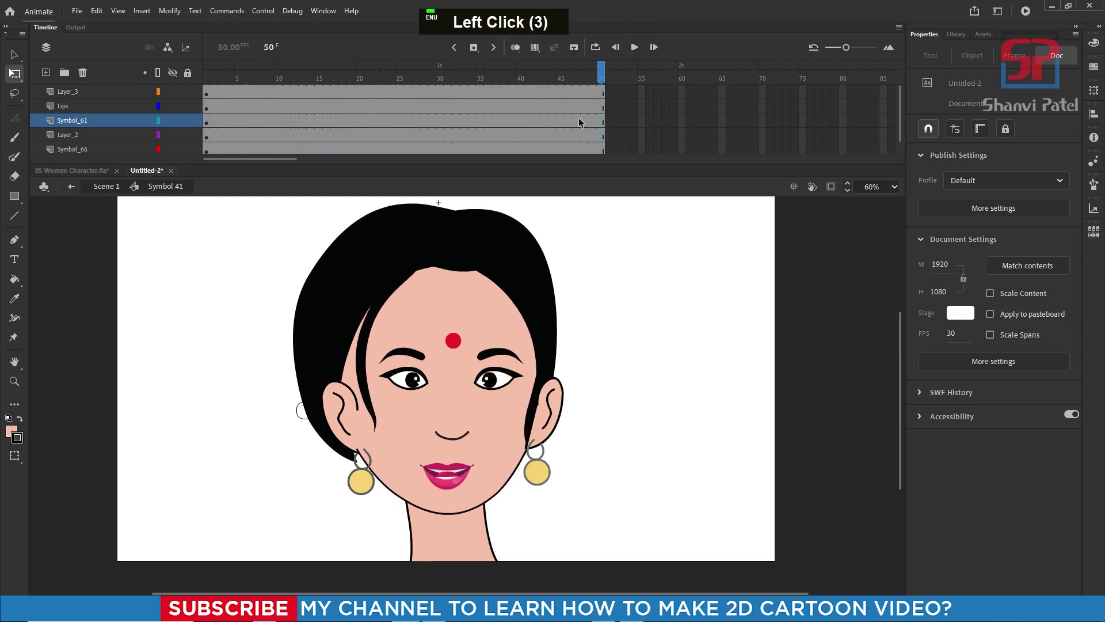
left_click(461, 479)
double_click(461, 479)
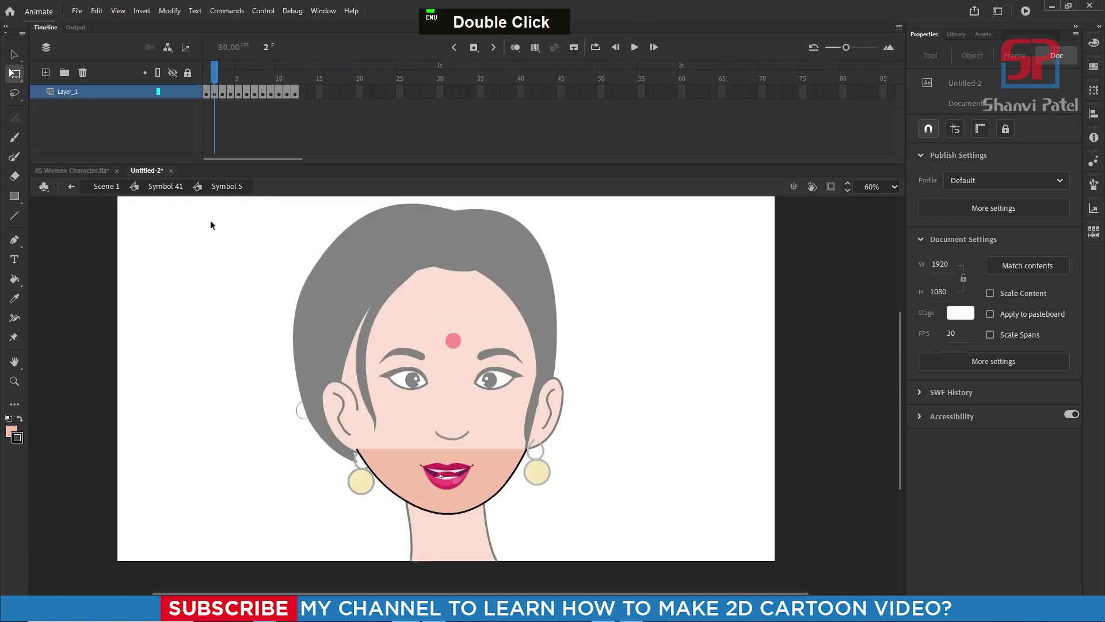
Step: Insert extra frames after the first six mouth-pose keyframes on Layer_1 of Symbol 5
left_click_drag(218, 87, 201, 81)
left_click(206, 94)
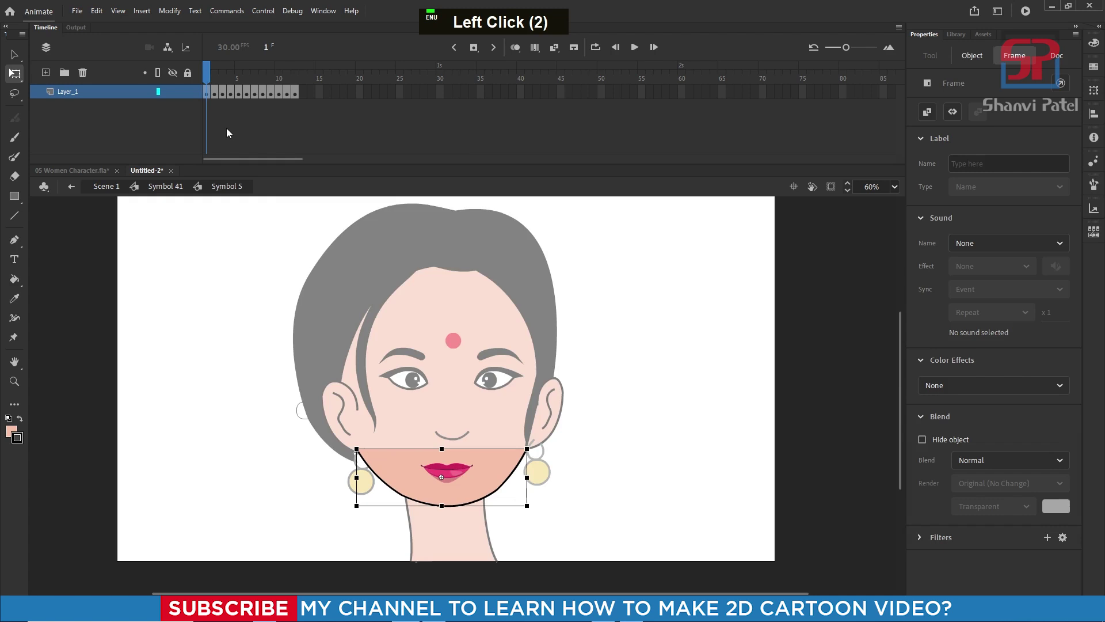
key("F5")
key("F5")
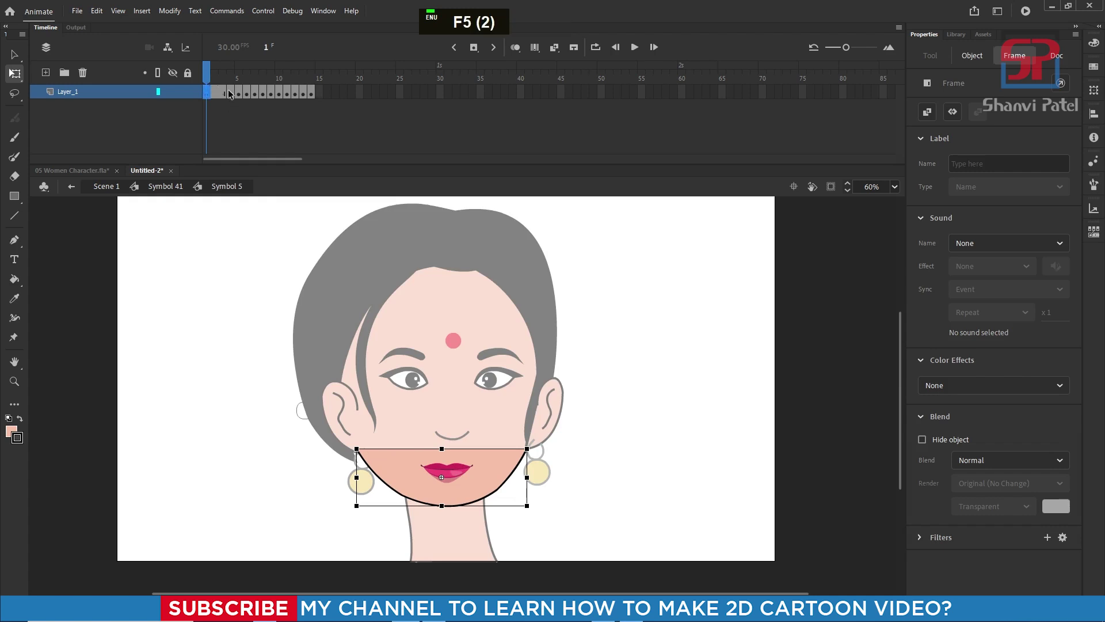
left_click(229, 93)
key("F5")
key("F5")
left_click(254, 94)
key("F5")
key("F5")
left_click(278, 98)
key("F5")
key("F5")
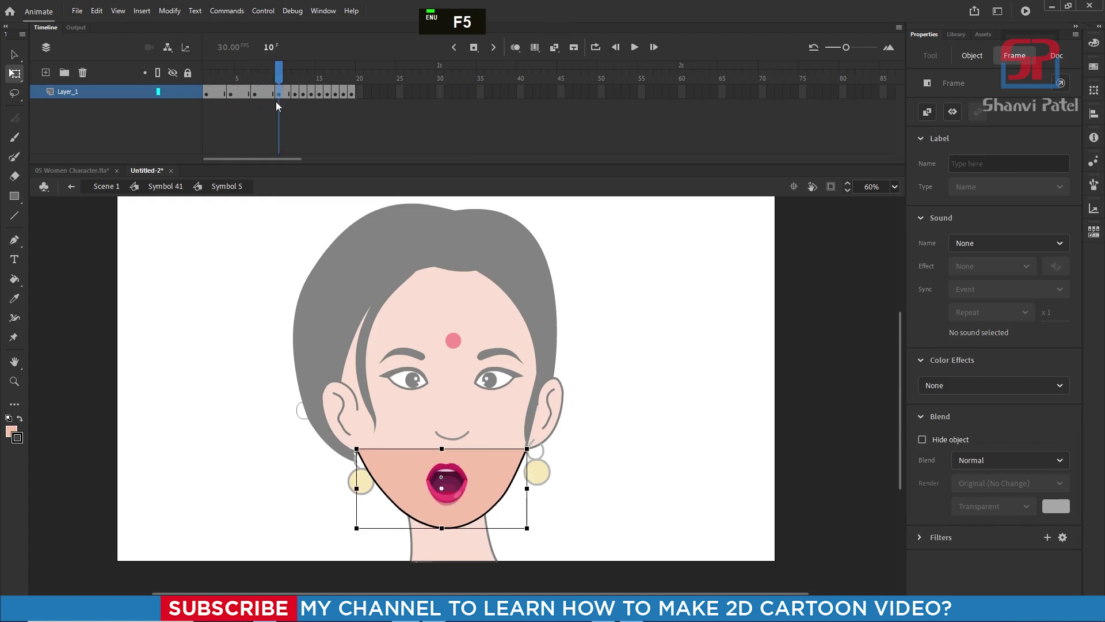
left_click(303, 92)
Step: Insert extra frames after the remaining mouth poses so the sequence spans about 36 frames
key("F5")
key("F5")
left_click(327, 94)
key("F5")
key("F5")
left_click(350, 94)
key("F5")
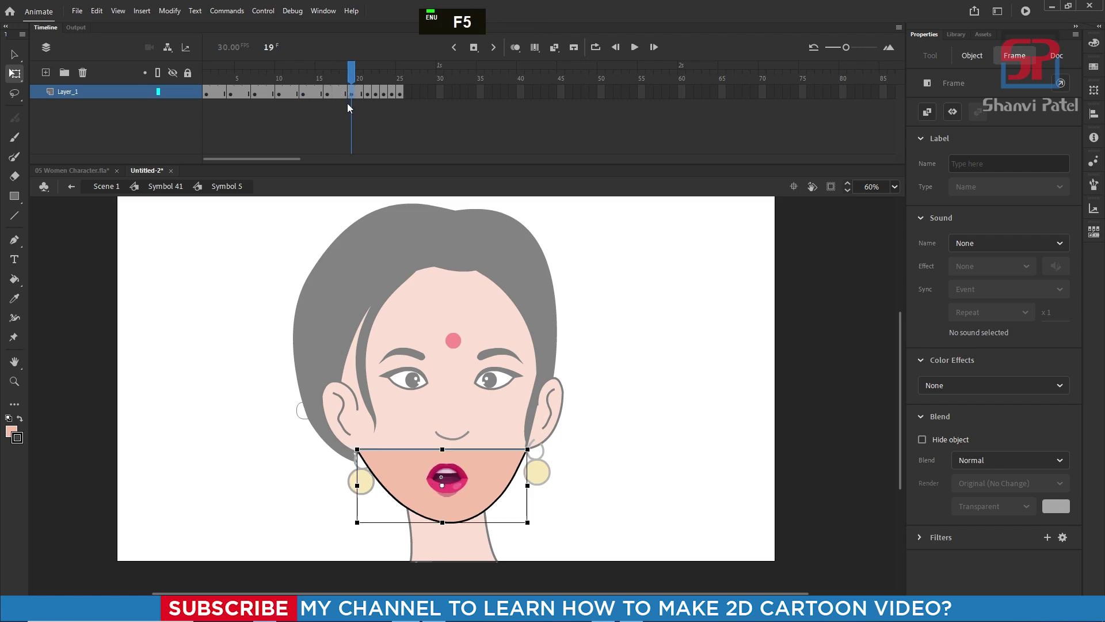
key("F5")
left_click(375, 91)
key("F5")
key("F5")
left_click(399, 93)
key("F5")
key("F5")
left_click(423, 92)
key("F5")
key("F5")
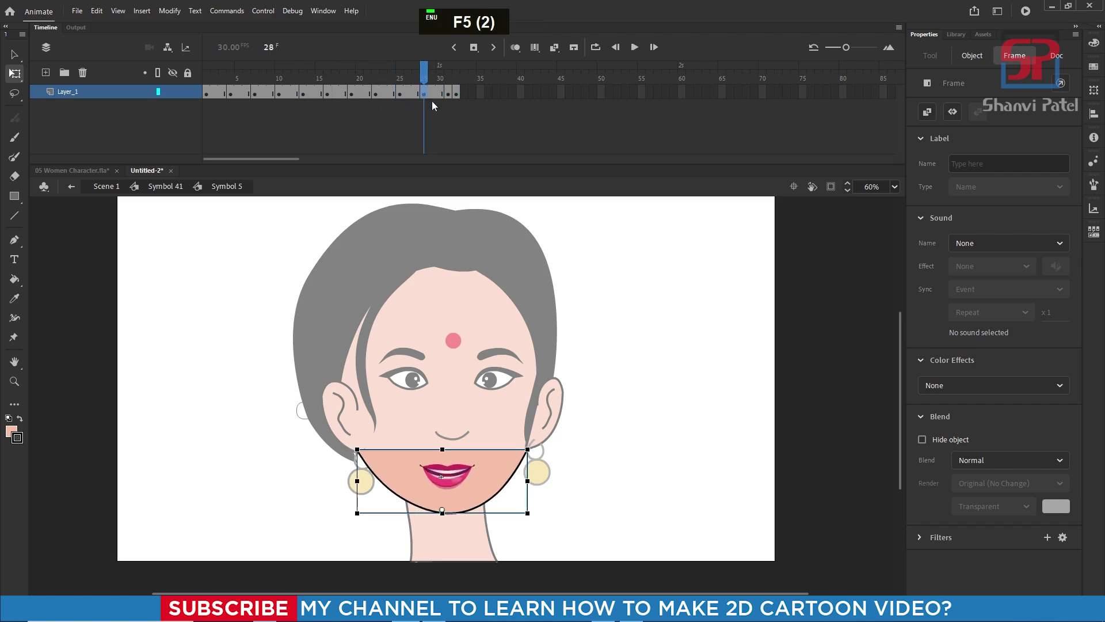
left_click(447, 94)
key("F5")
key("F5")
left_click(471, 93)
key("F5")
key("F5")
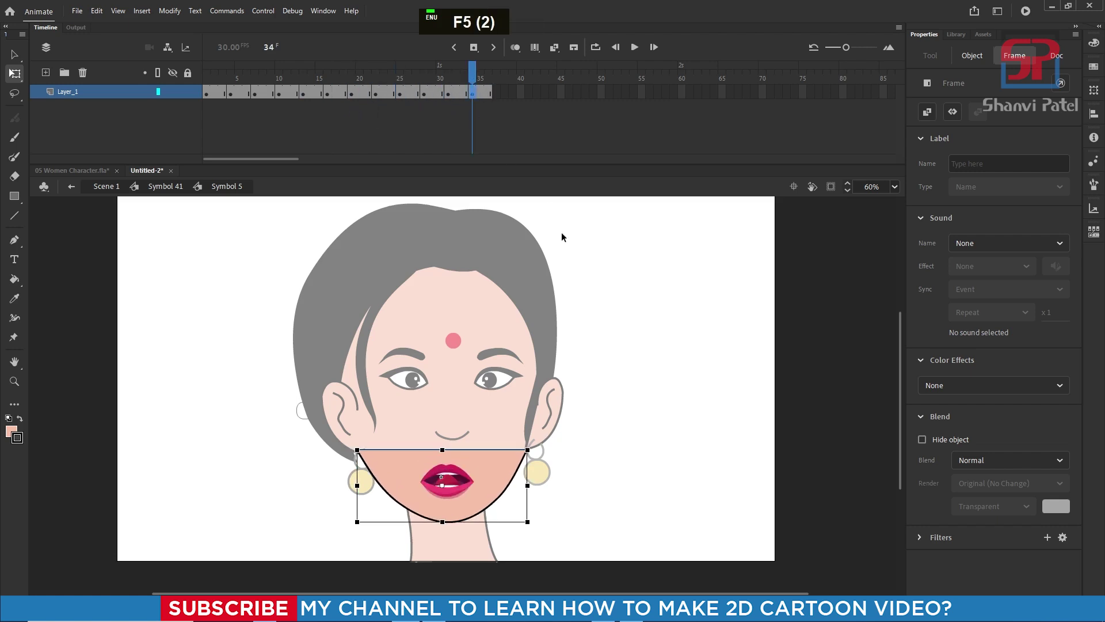
left_click(477, 92)
double_click(628, 303)
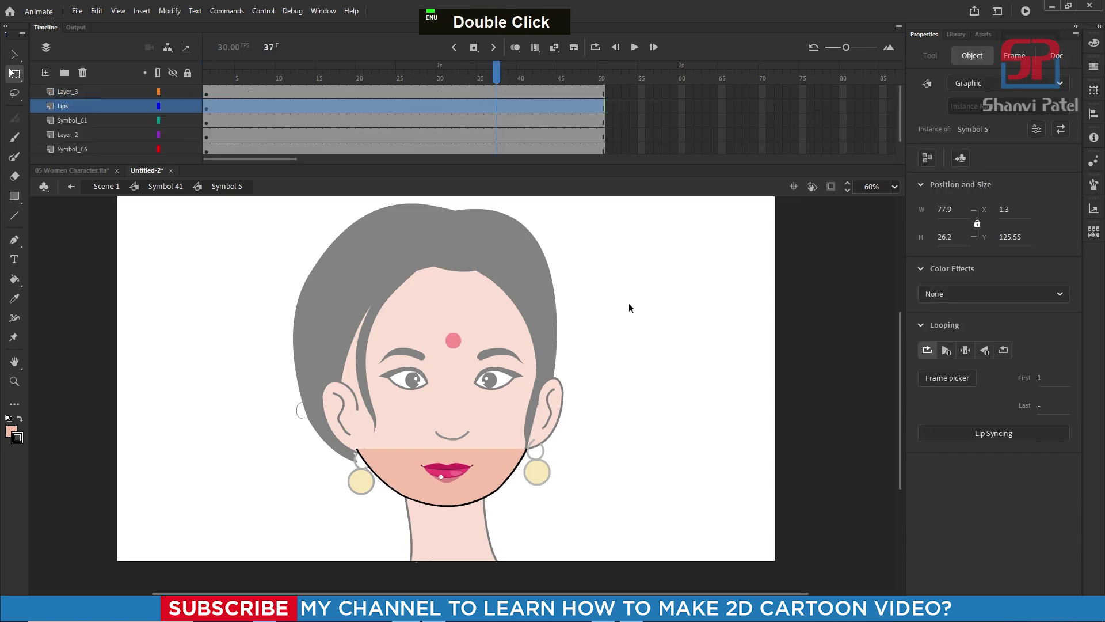
left_click(634, 47)
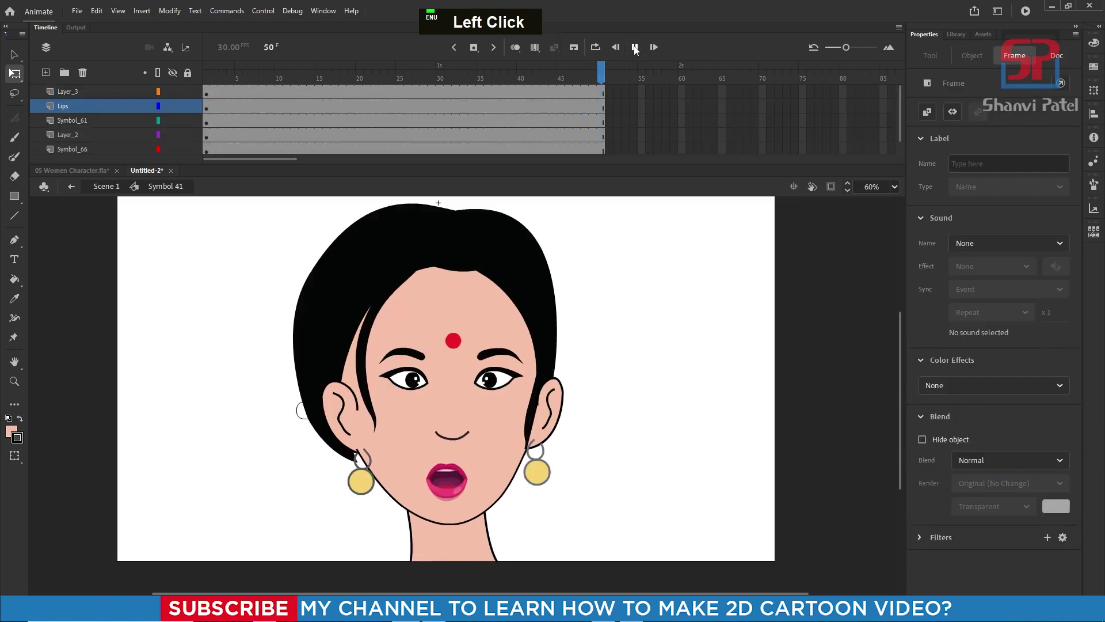
left_click(636, 49)
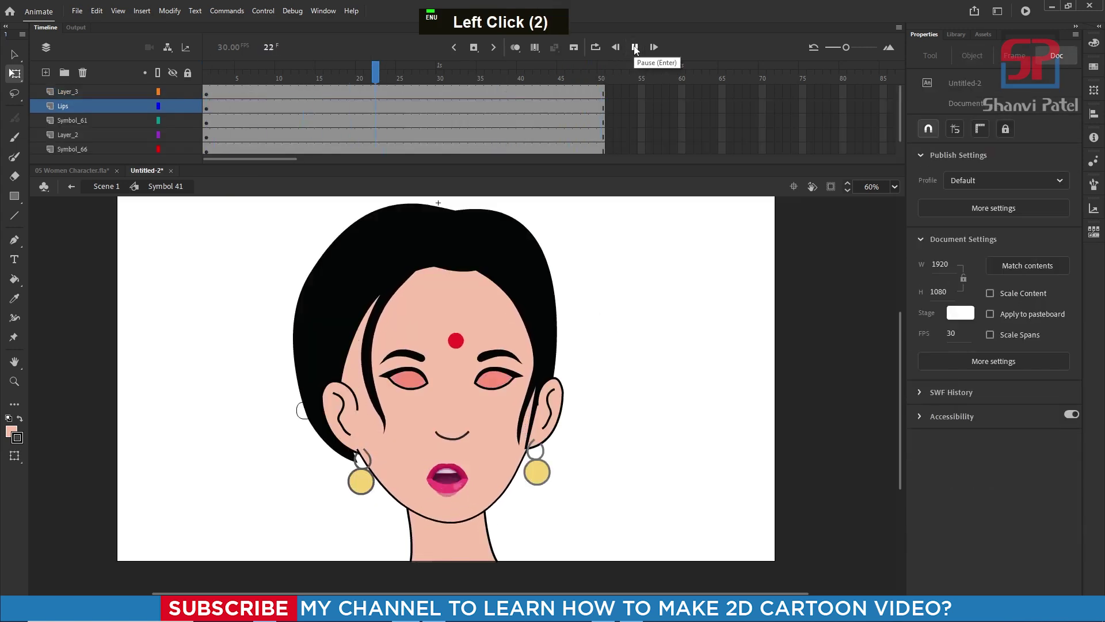
left_click(636, 48)
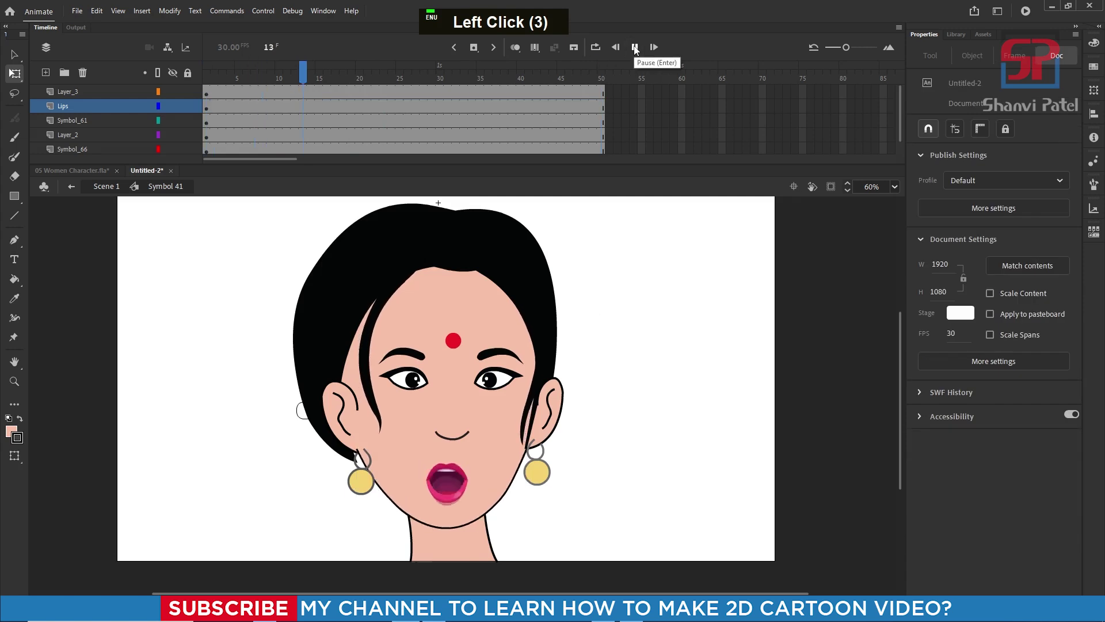
left_click(635, 48)
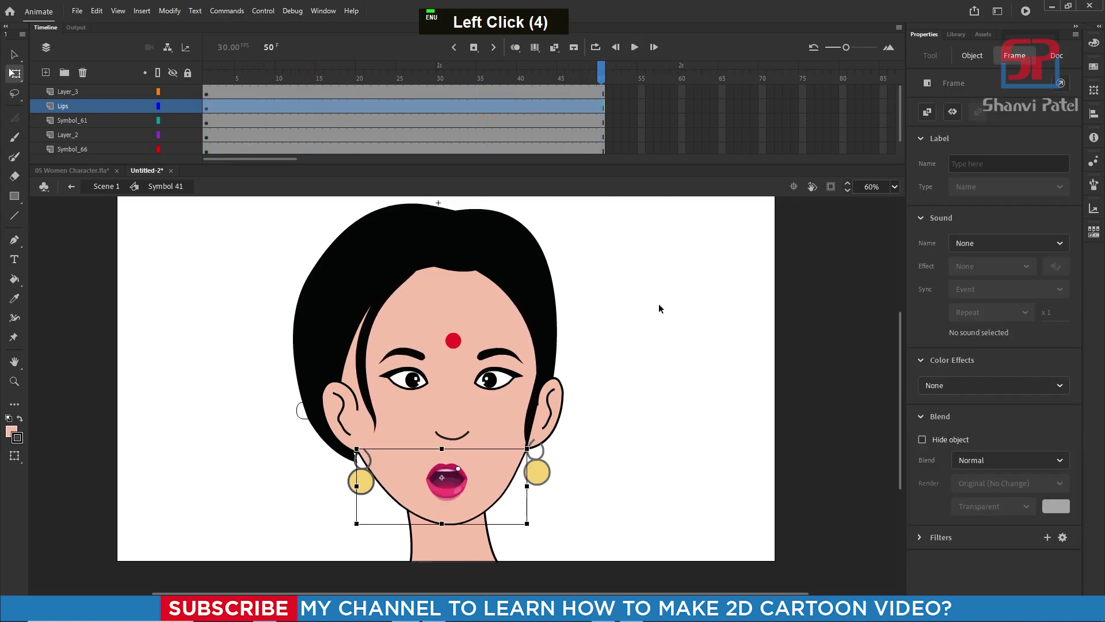
left_click(635, 47)
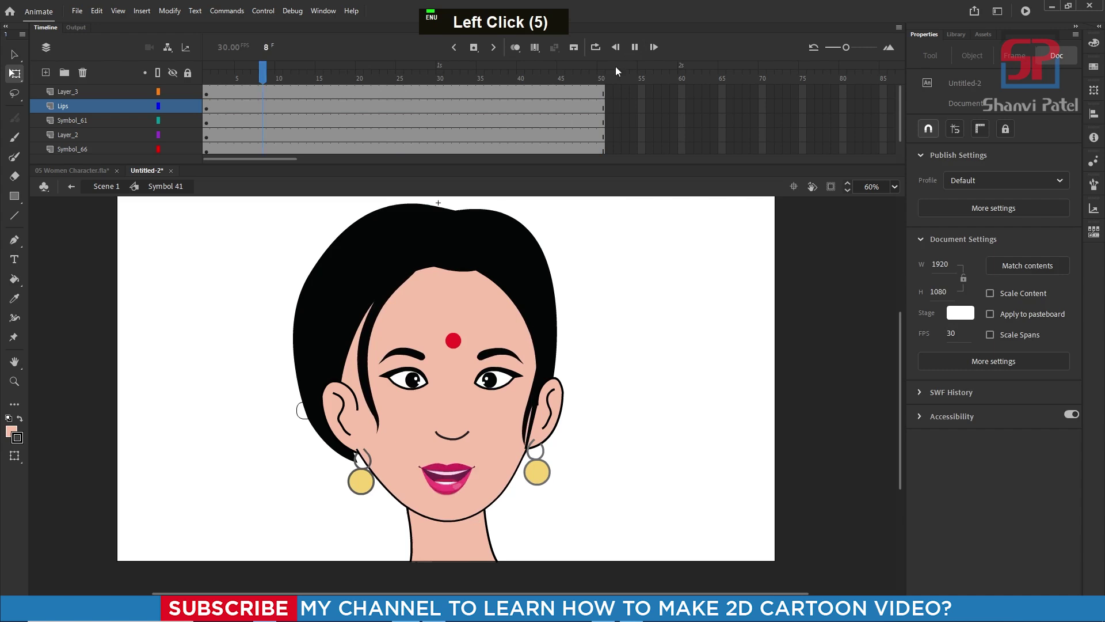
left_click(629, 285)
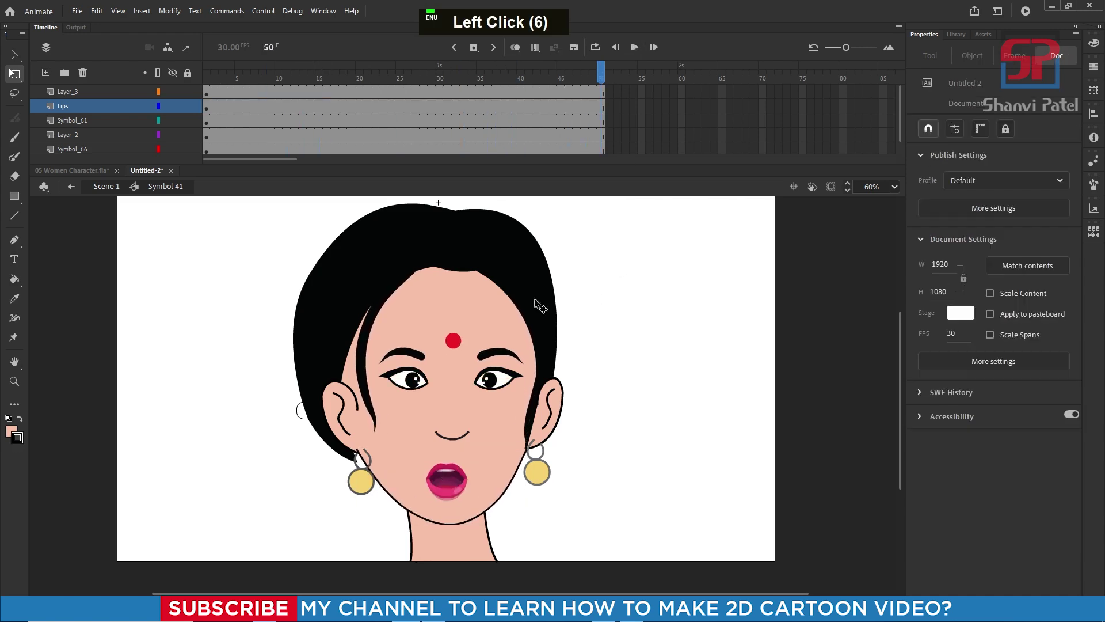
double_click(442, 314)
double_click(442, 334)
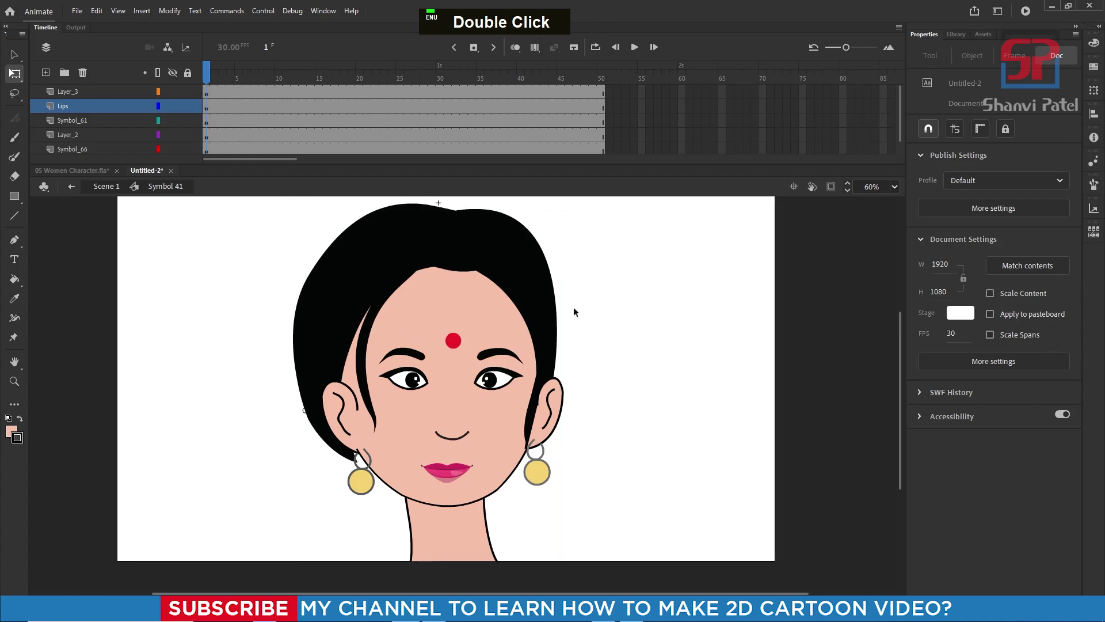
left_click(294, 130)
left_click_drag(248, 84, 199, 86)
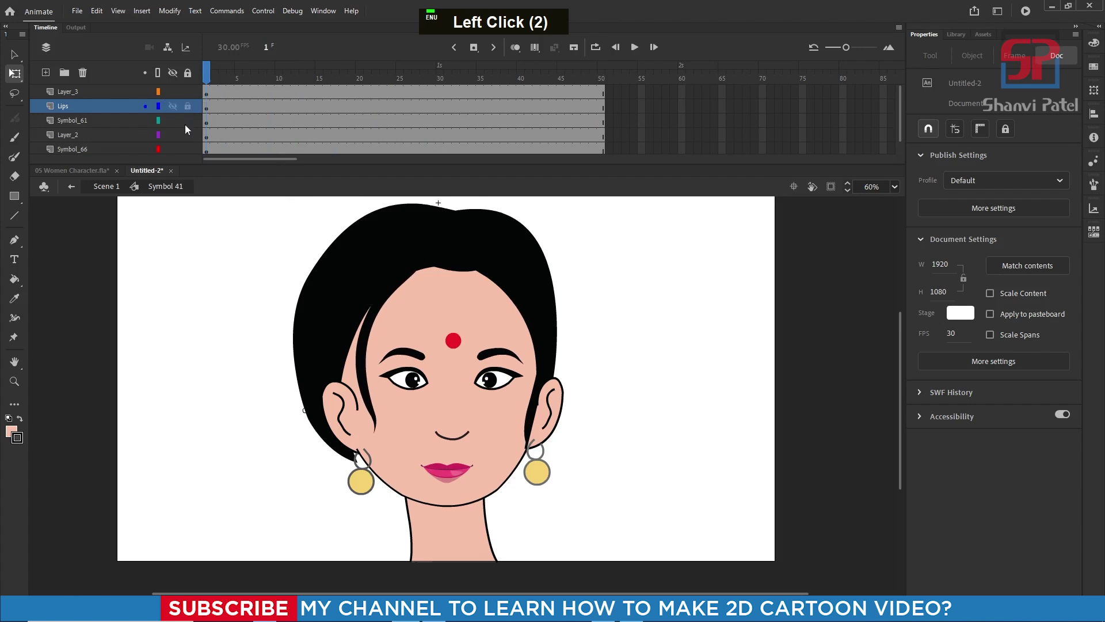
left_click(447, 476)
left_click_drag(465, 488, 411, 492)
key("ctrl+z")
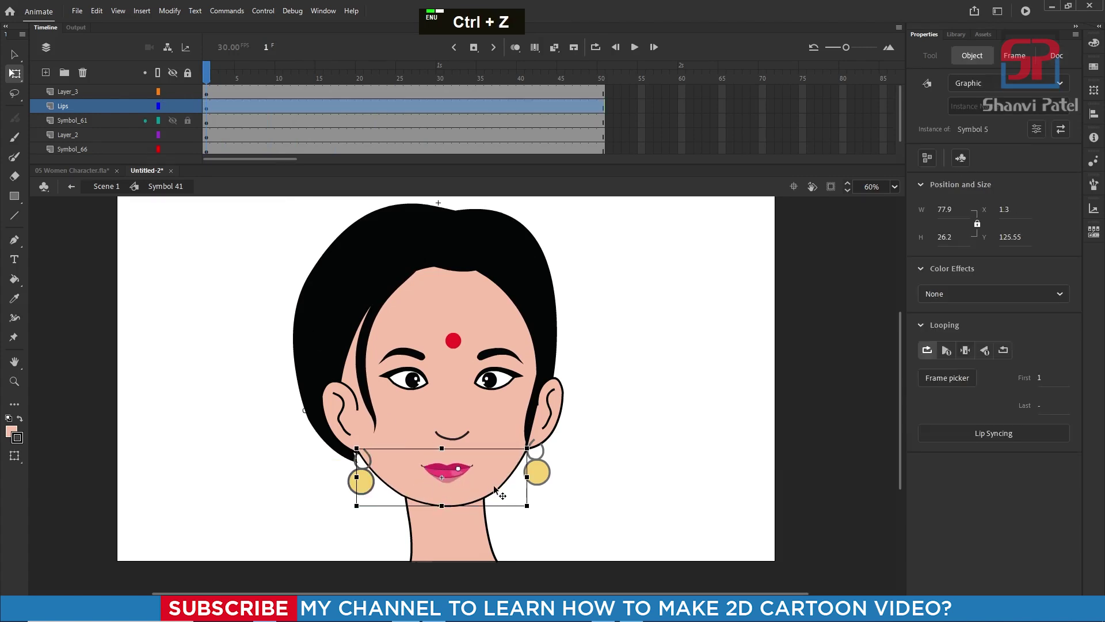
Step: Add a new layer above Layer_3 and drop Lips SYNC.mp3 from File Explorer onto the stage
left_click(72, 91)
left_click(46, 73)
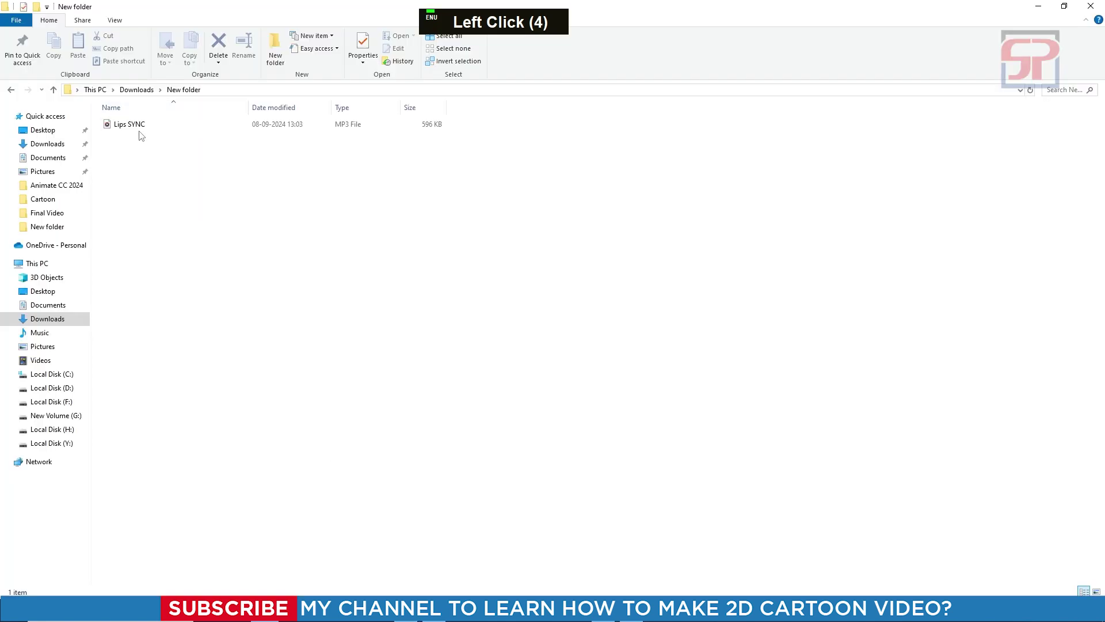
left_click_drag(136, 125, 269, 317)
key("alt+Tab")
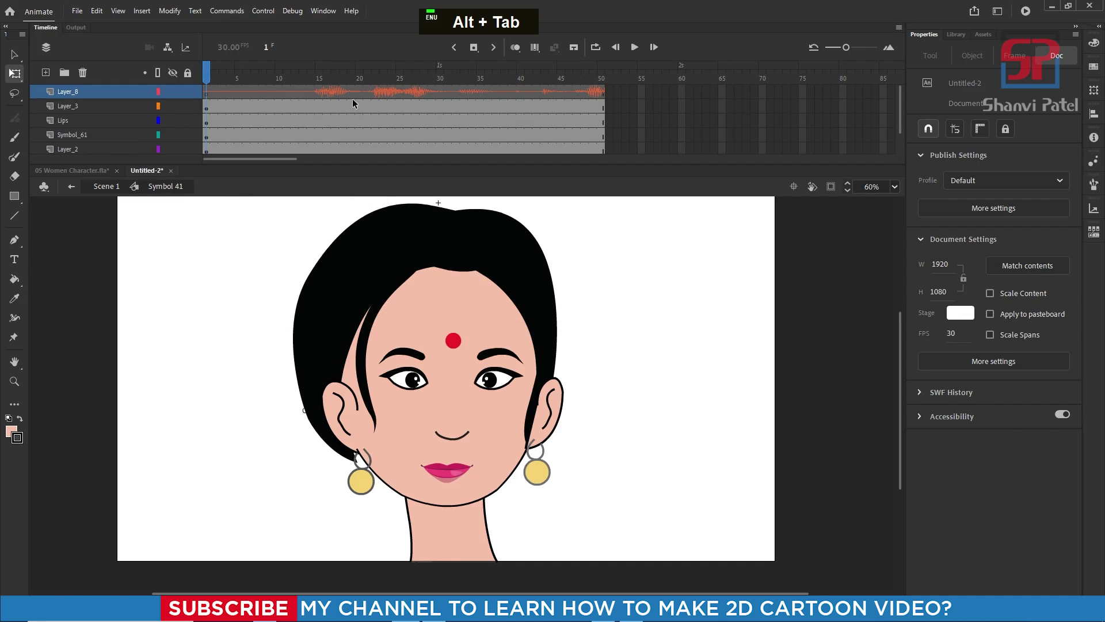
Step: Insert frames on the Layer_8 audio layer so the Lips SYNC waveform keeps playing
left_click_drag(281, 77, 420, 90)
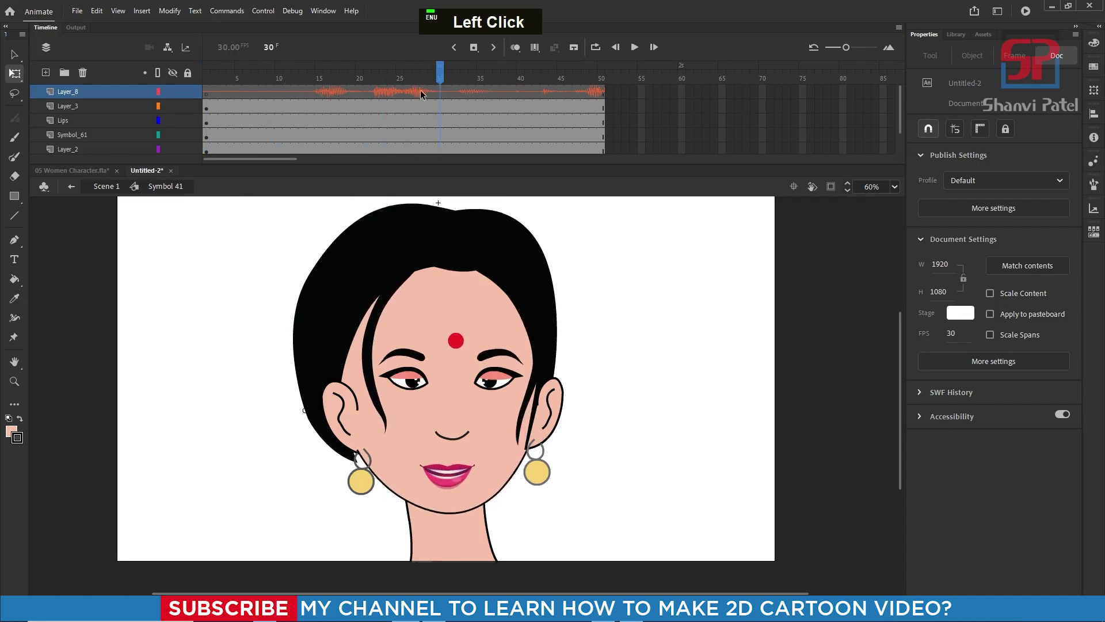
left_click(494, 89)
key("F5")
key("F5")
key("F5")
key("F5")
key("F5")
key("F5")
key("F5")
key("F5")
key("F5")
key("F5")
key("F5")
key("F5")
key("F5")
key("F5")
key("F5")
key("F5")
key("F5")
key("F5")
key("F5")
key("F5")
left_click_drag(846, 48, 824, 51)
key("F5")
key("F5")
key("F5")
key("F5")
key("F5")
key("F5")
key("F5")
key("F5")
key("F5")
key("F5")
key("F5")
key("F5")
key("F5")
key("F5")
key("F5")
key("F5")
key("F5")
key("F5")
key("F5")
key("F5")
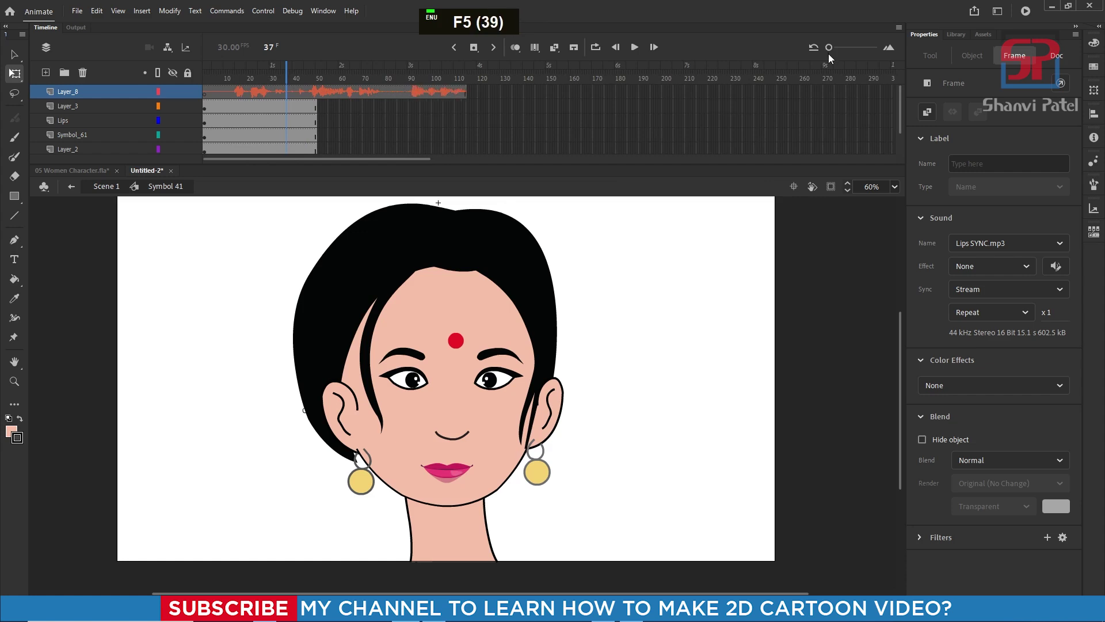
key("F5")
key("F5")
key("F5")
key("F5")
key("F5")
key("F5")
key("F5")
key("F5")
key("F5")
key("F5")
key("F5")
key("F5")
key("F5")
key("F5")
key("F5")
key("F5")
key("F5")
key("F5")
key("F5")
key("F5")
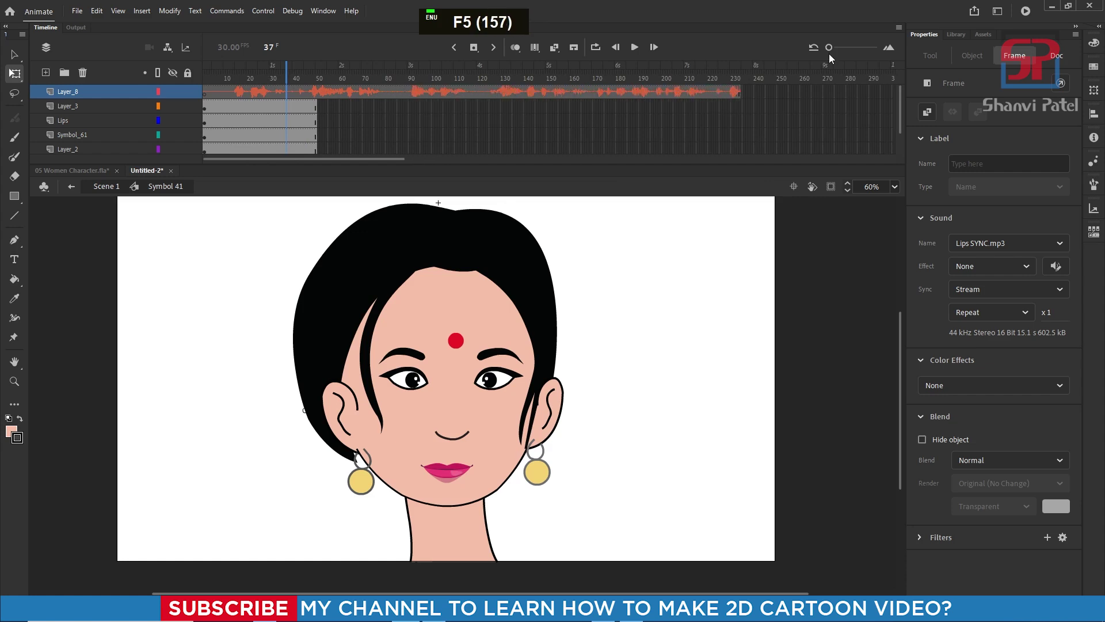
key("F5")
key("F5")
key("F5")
key("F5")
key("F5")
key("F5")
key("F5")
key("F5")
key("F5")
key("F5")
key("F5")
key("F5")
key("F5")
key("F5")
key("F5")
key("F5")
key("F5")
key("F5")
key("F5")
key("F5")
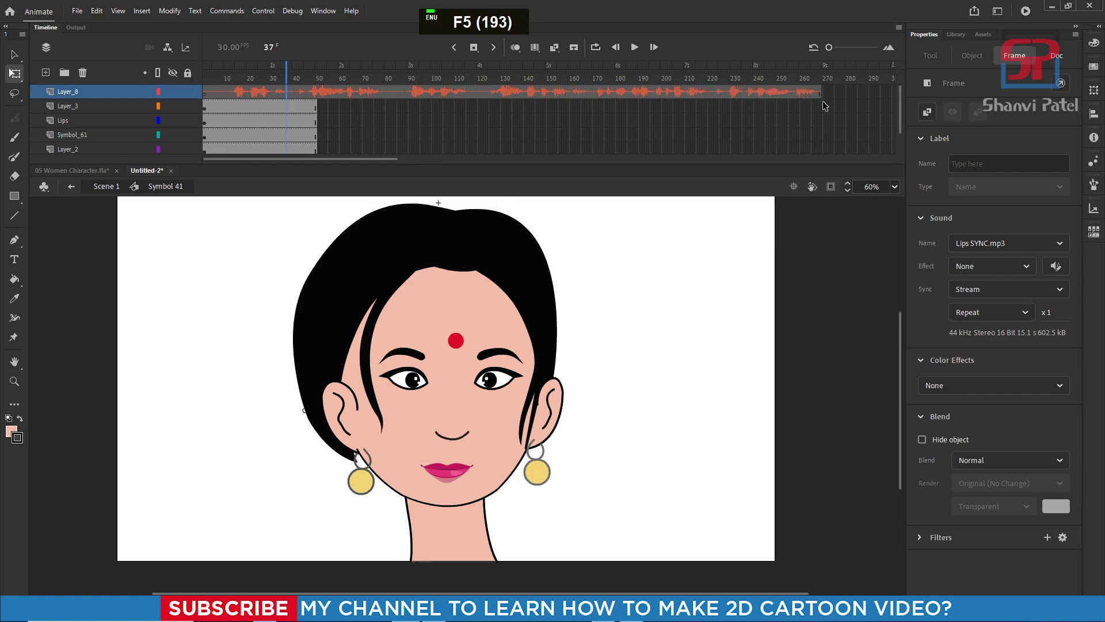
key("F5")
key("F5")
key("F5")
key("F5")
key("F5")
key("F5")
key("F5")
key("F5")
key("F5")
key("F5")
key("F5")
key("F5")
key("F5")
key("F5")
key("F5")
key("F5")
key("F5")
key("F5")
Step: Extend Layer_8 past the waveform's end, then remove the surplus frames beyond about frame 458
left_click_drag(353, 157, 420, 141)
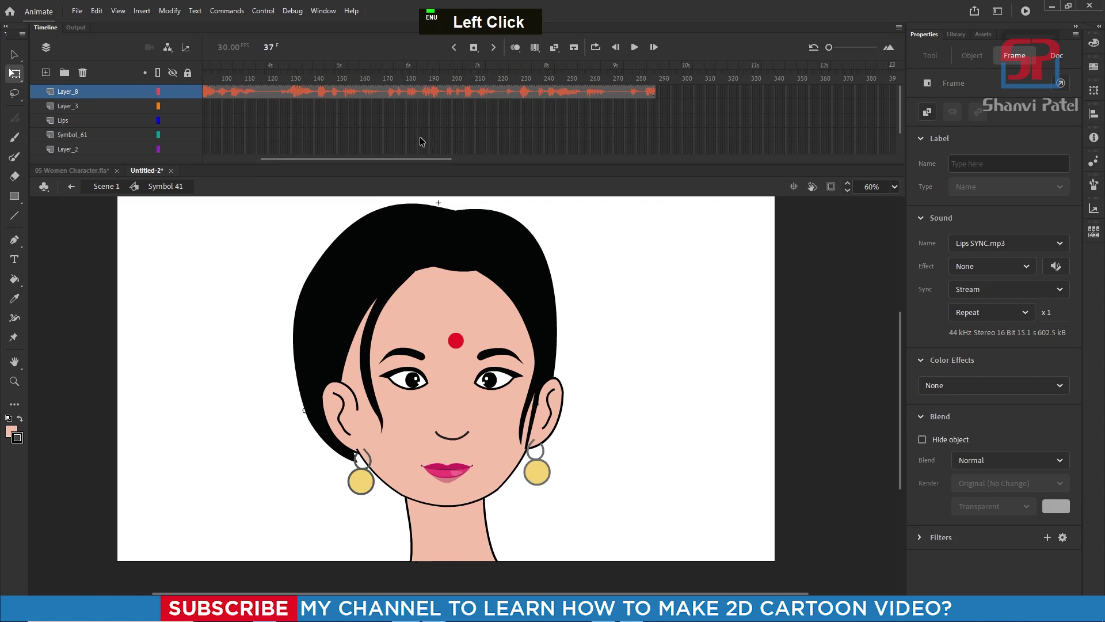
left_click_drag(427, 90, 485, 95)
key("F5")
key("F5")
key("F5")
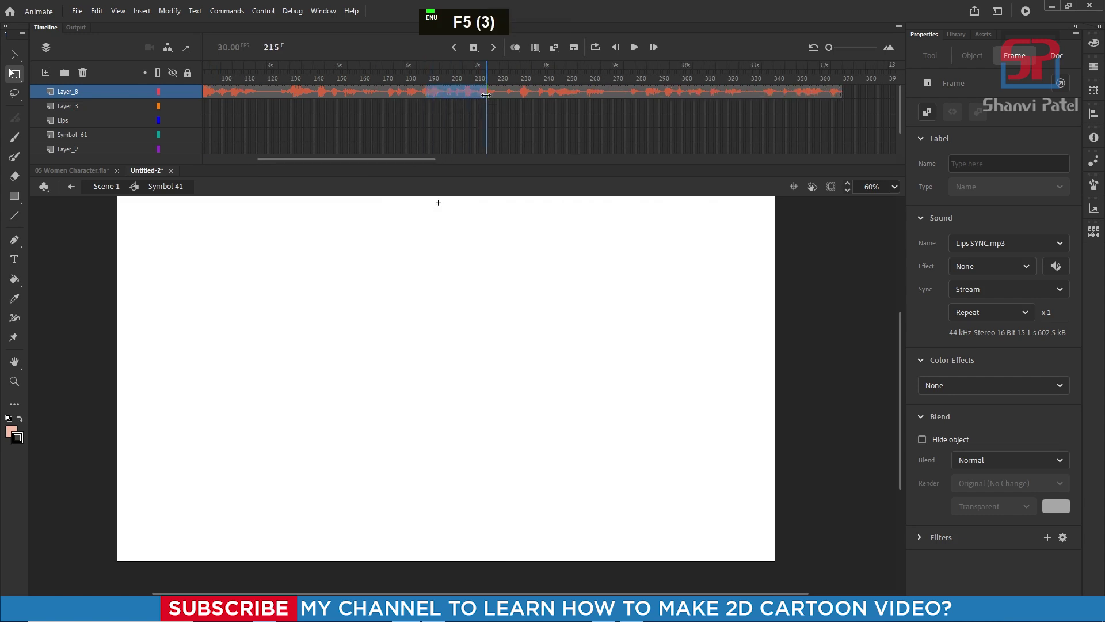
key("F5")
key("F5")
left_click_drag(406, 161, 495, 160)
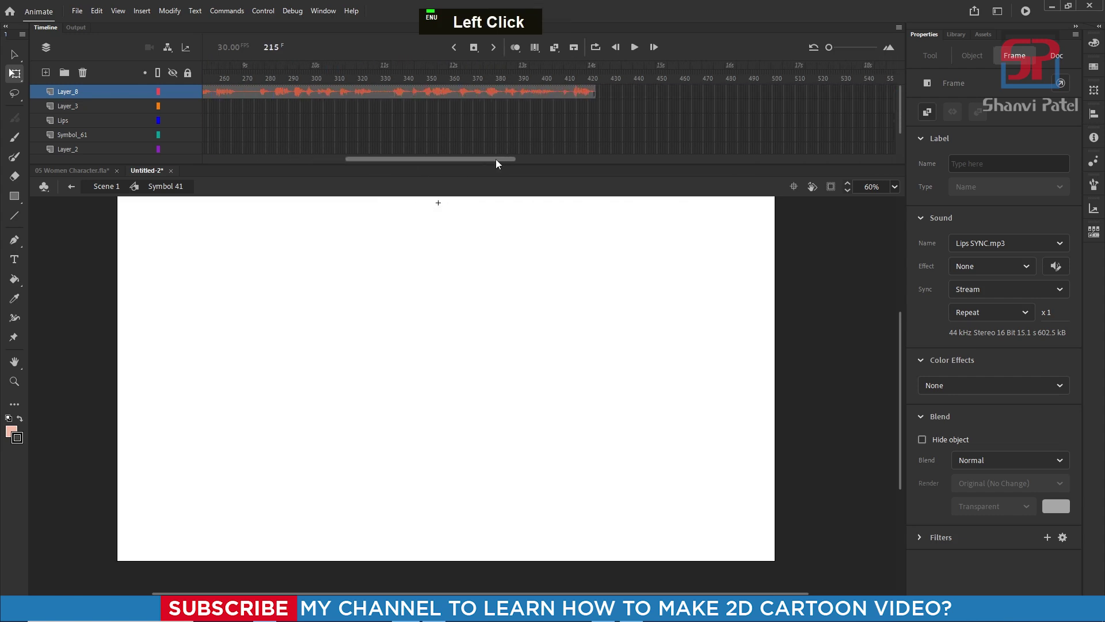
key("F5")
key("F5")
key("F5")
key("F5")
left_click_drag(676, 90, 858, 107)
key("shift+F5")
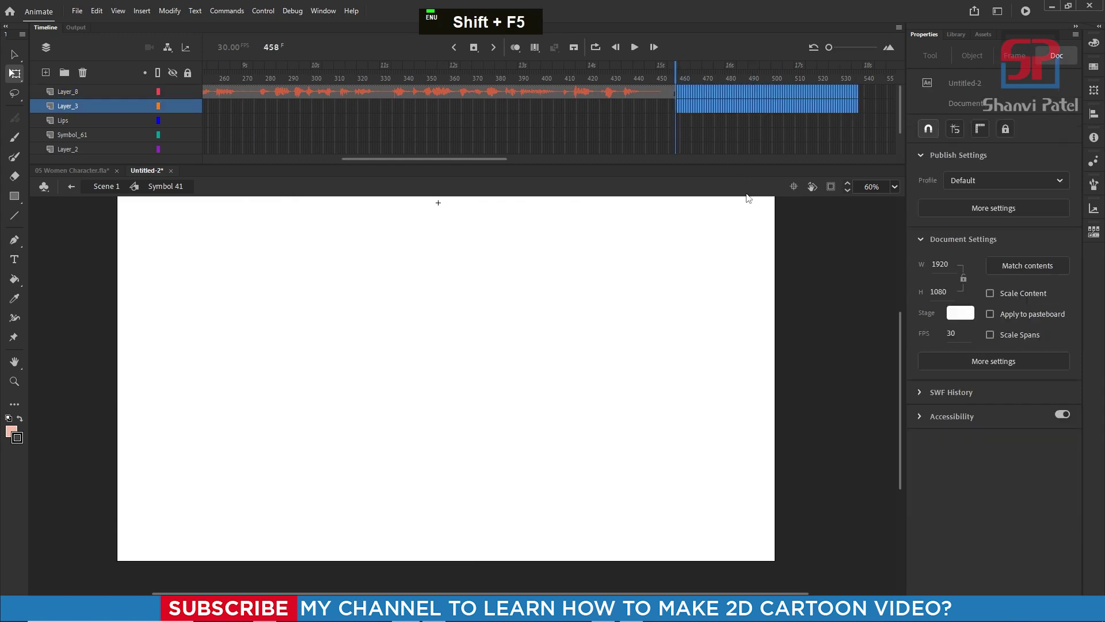
Step: Select frames 436–457 across Layer_3 to Symbol_66 and insert frames to reach frame 457
left_click(712, 119)
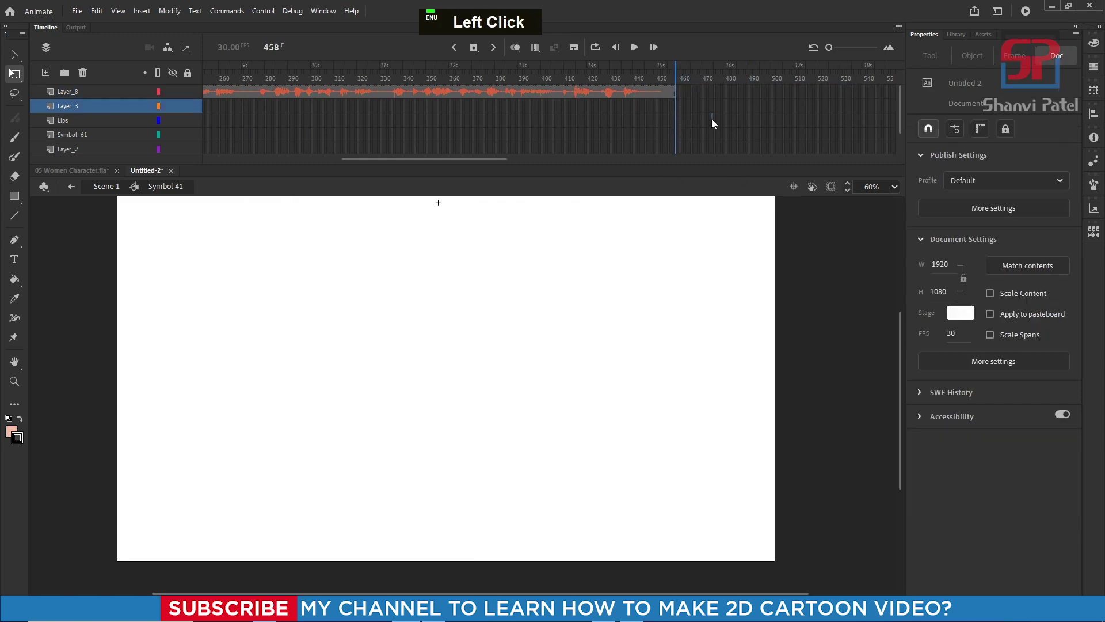
left_click(656, 165)
left_click_drag(656, 165, 656, 290)
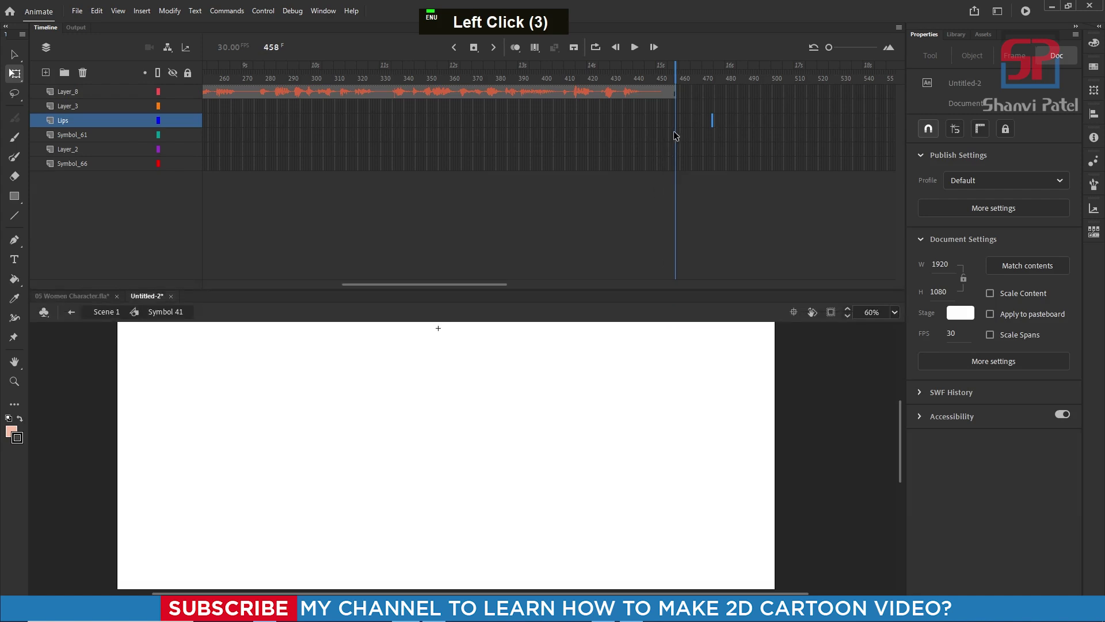
left_click_drag(672, 102, 628, 208)
key("F5")
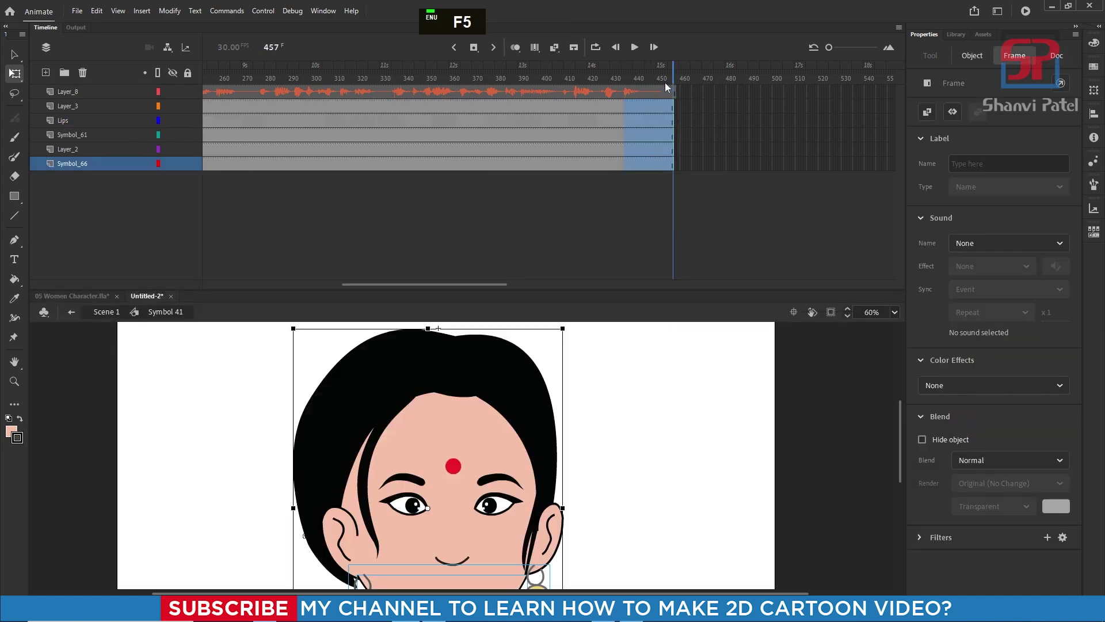
left_click(512, 77)
scroll(494, 442, "down", 1, "ctrl")
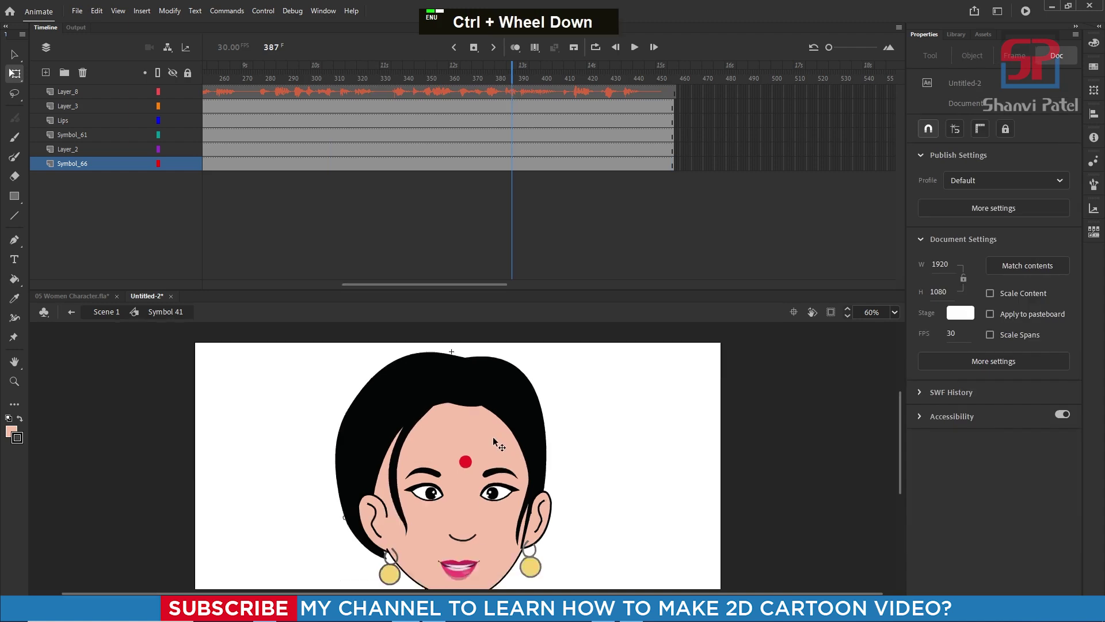
scroll(494, 442, "down", 4, "ctrl")
left_click_drag(517, 77, 2, 101)
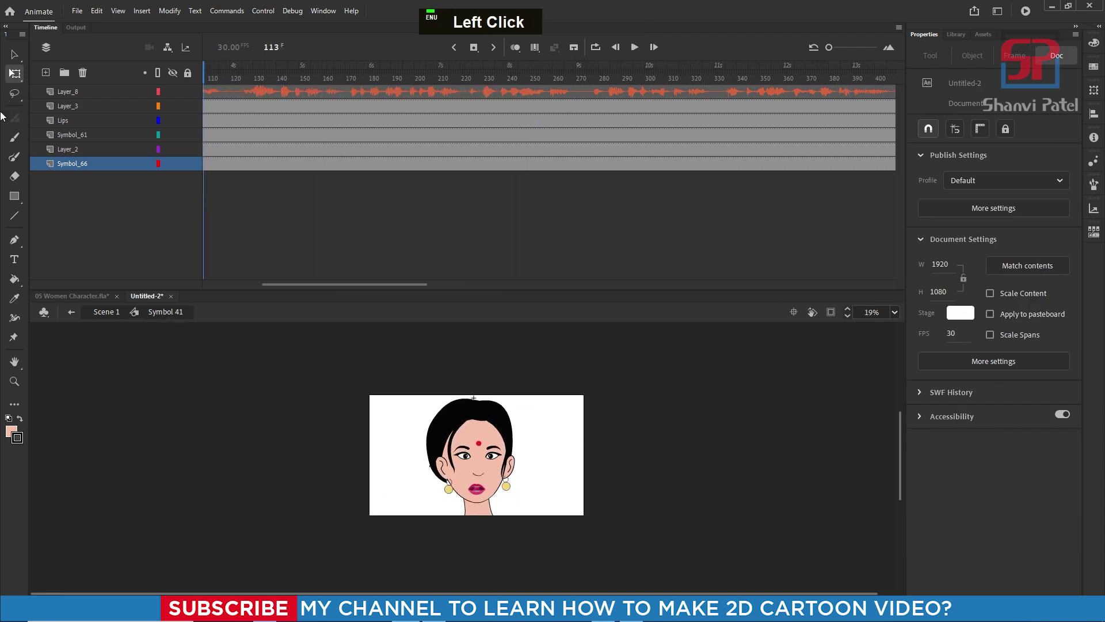
Step: Return the playhead to frame 1 and select the lips symbol on the face
scroll(483, 484, "up", 3, "ctrl")
left_click(484, 481)
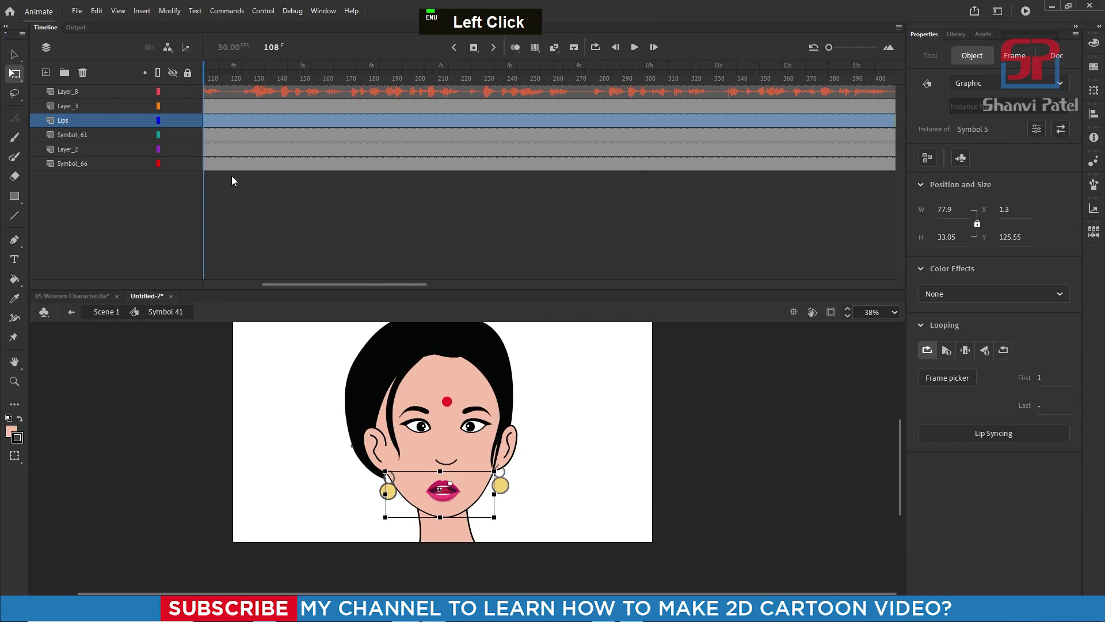
left_click(332, 324)
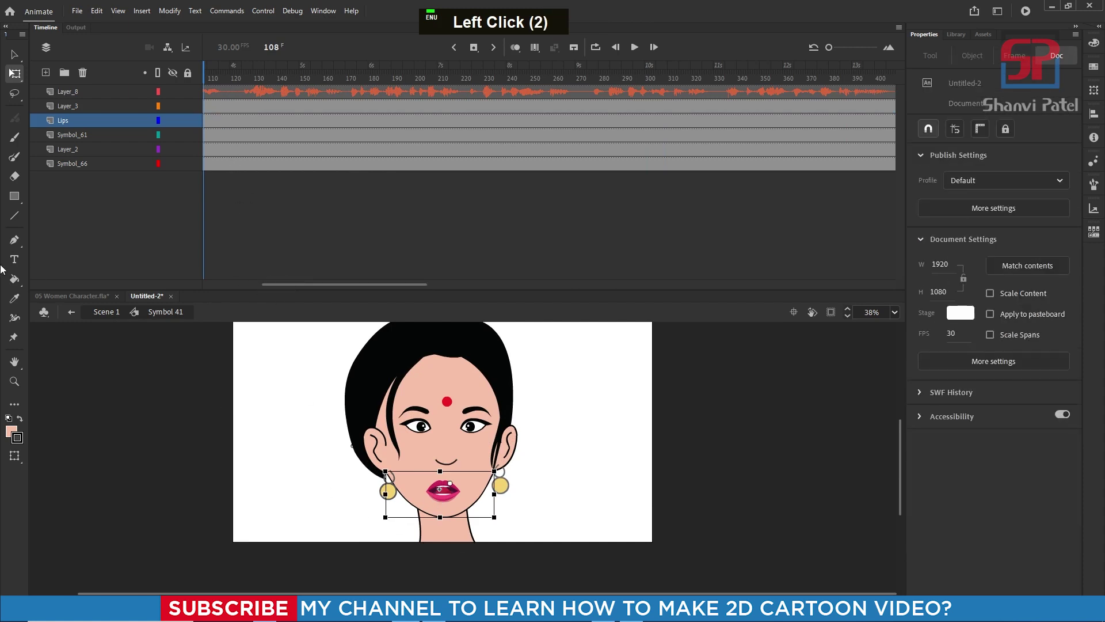
left_click_drag(324, 285, 209, 280)
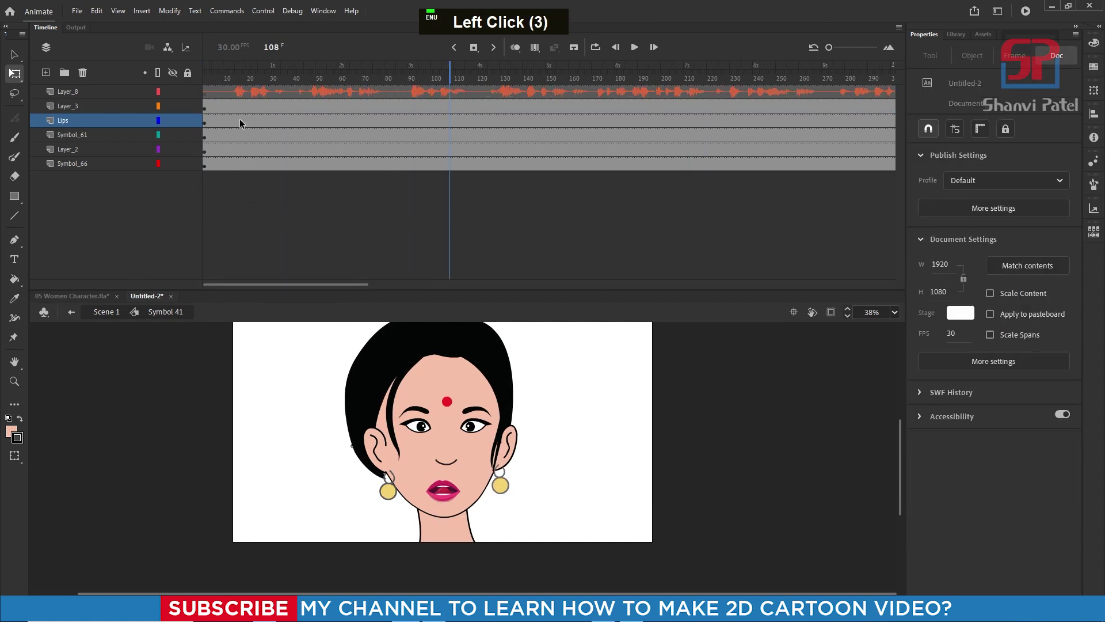
left_click_drag(252, 74, 107, 71)
left_click(440, 487)
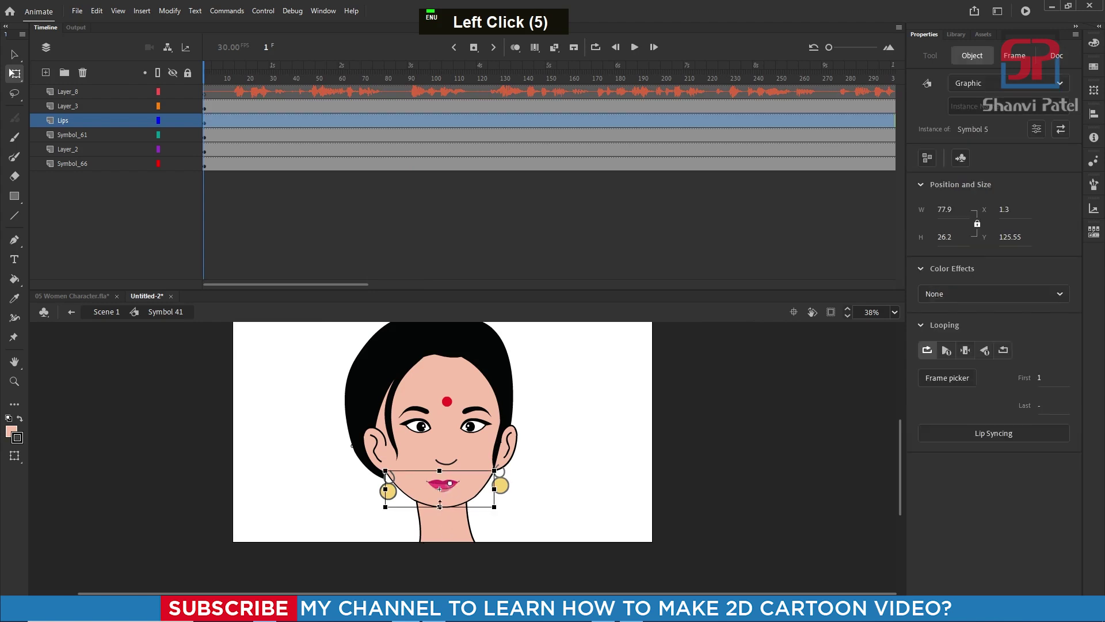
Step: Enlarge the stage view to 59% and reselect the lips symbol
scroll(759, 405, "up", 5)
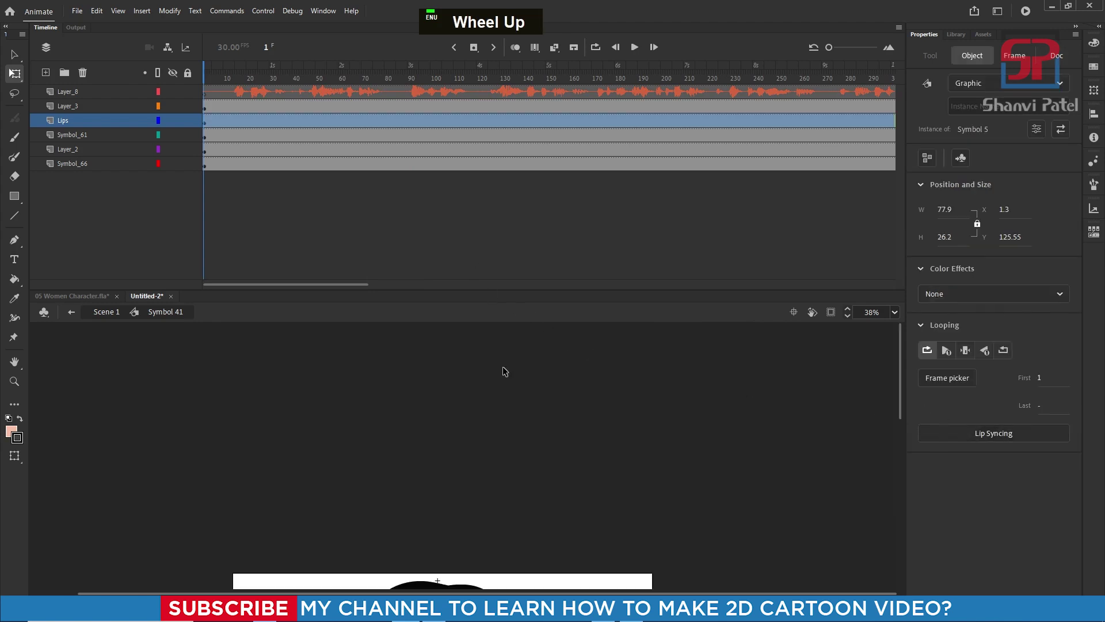
scroll(505, 371, "down", 5)
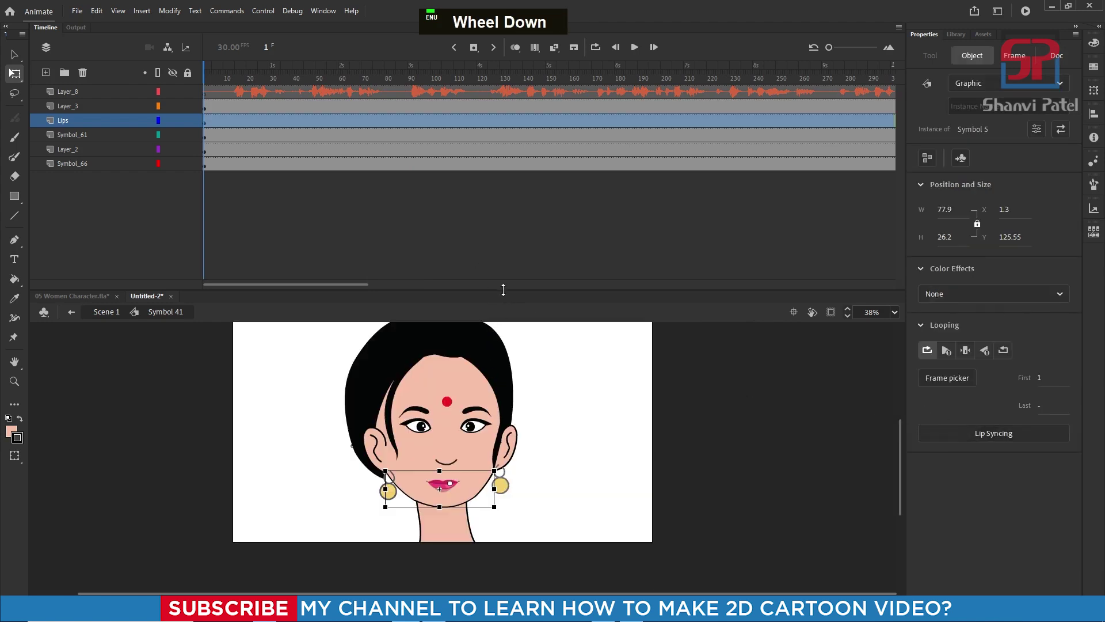
left_click_drag(503, 288, 505, 179)
scroll(459, 264, "up", 2, "ctrl")
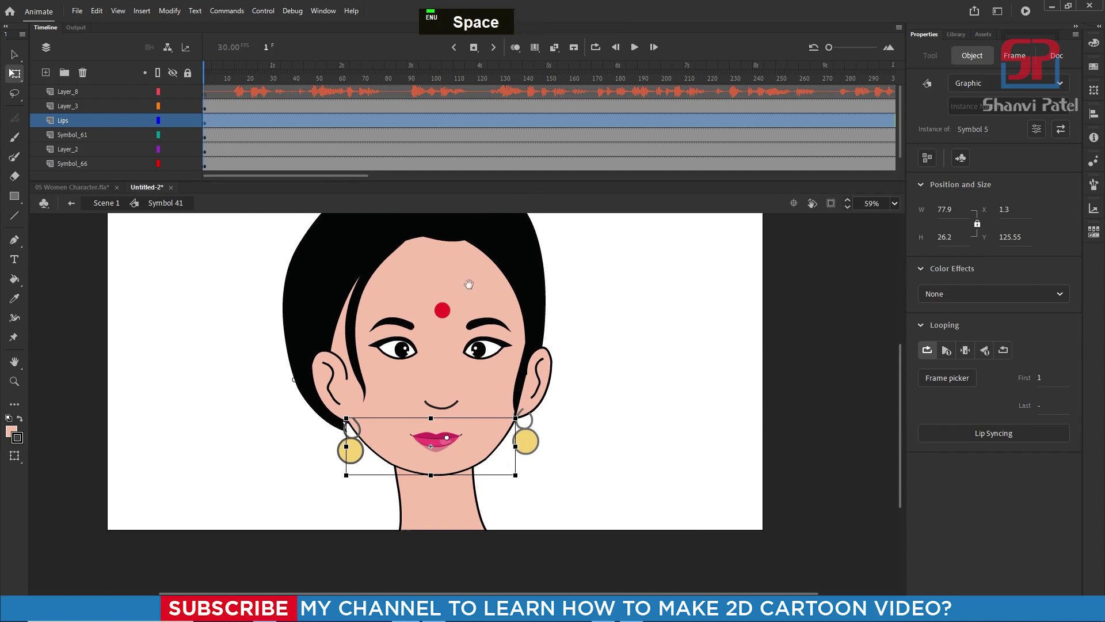
left_click_drag(466, 290, 464, 322)
left_click(628, 355)
left_click(469, 473)
left_click(468, 473)
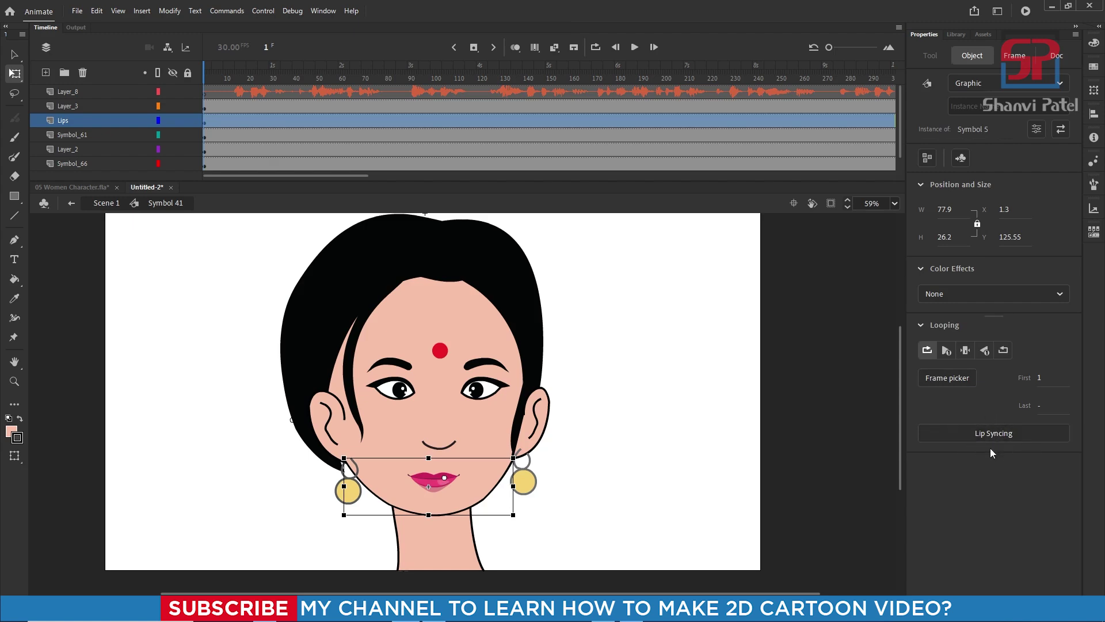
Step: In Lip Syncing, map Neutral to mouth frame 1, Ah to 2, D to 3, then Ee, F and L
left_click(1019, 434)
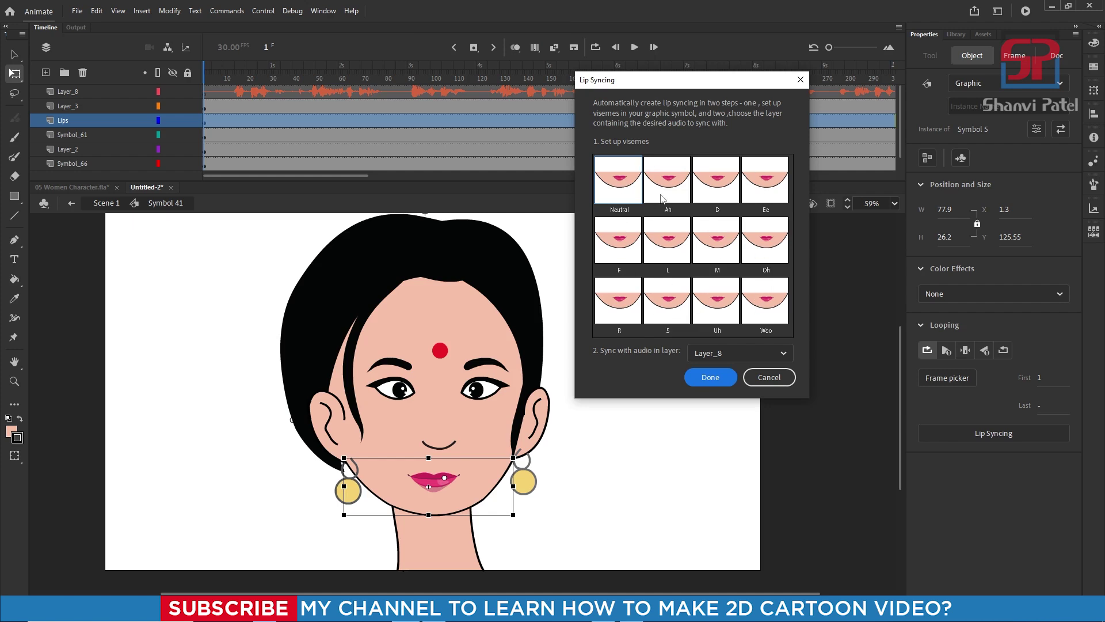
left_click(626, 191)
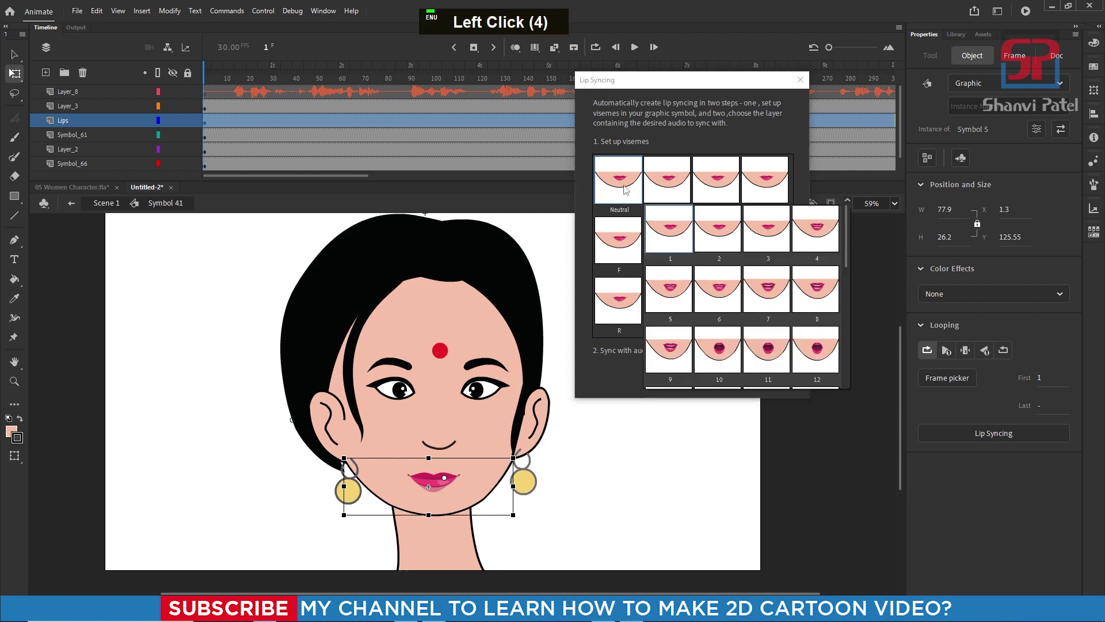
left_click(676, 236)
left_click(670, 183)
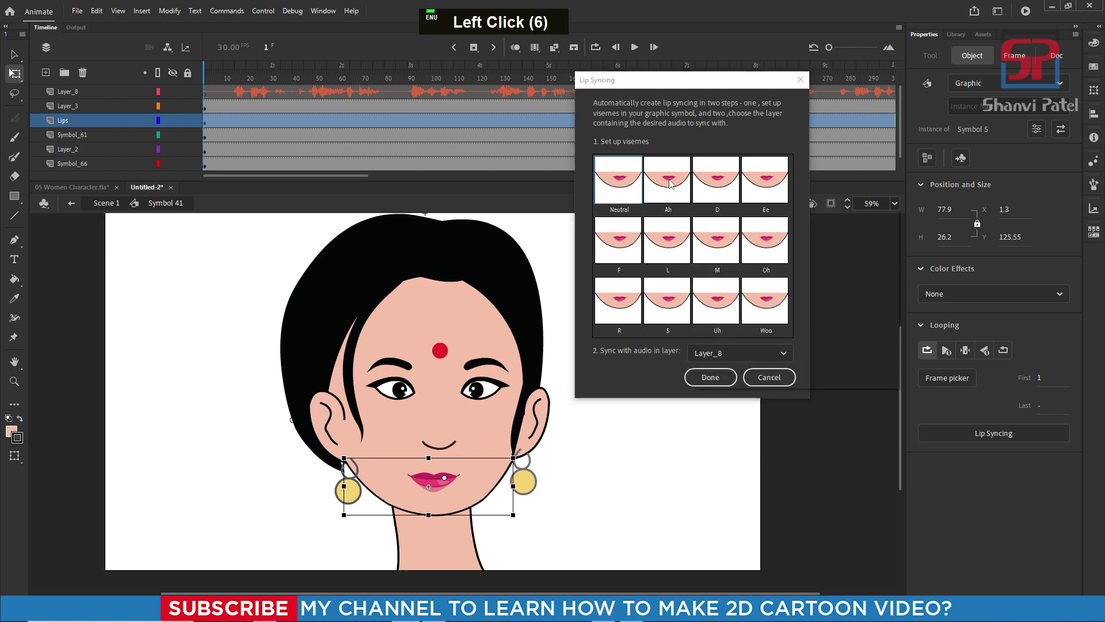
left_click(769, 234)
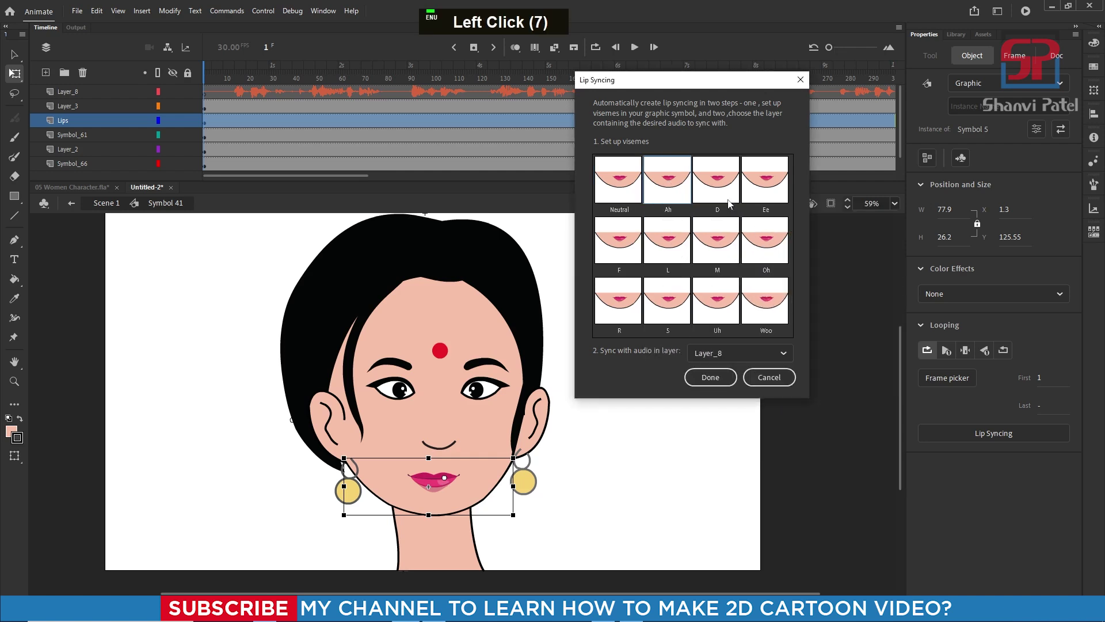
left_click(720, 181)
left_click(863, 239)
left_click(767, 180)
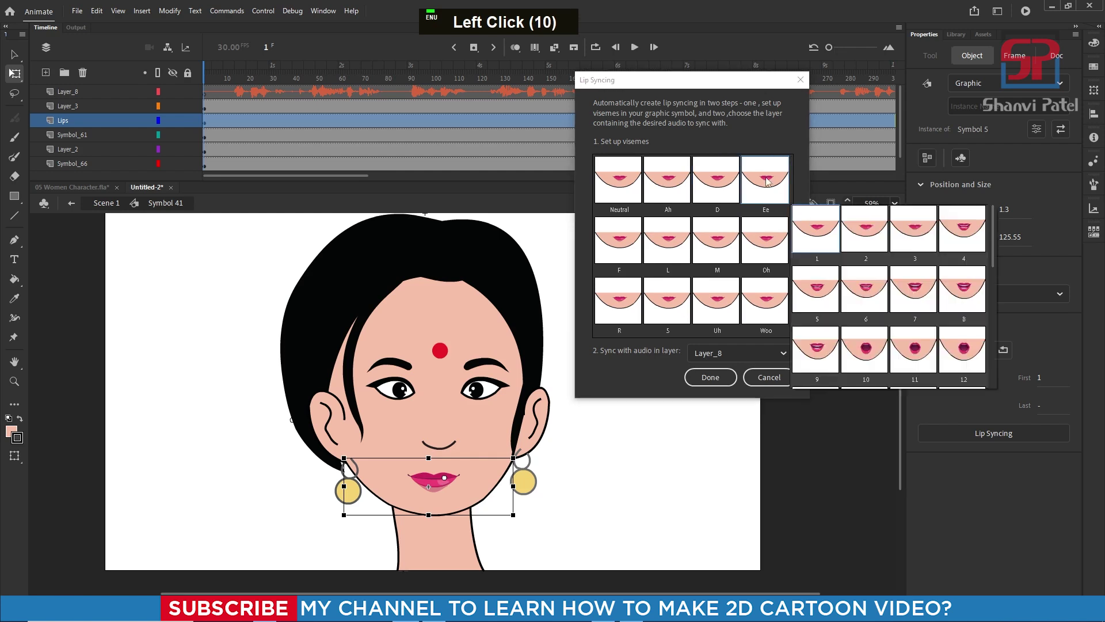
left_click(898, 232)
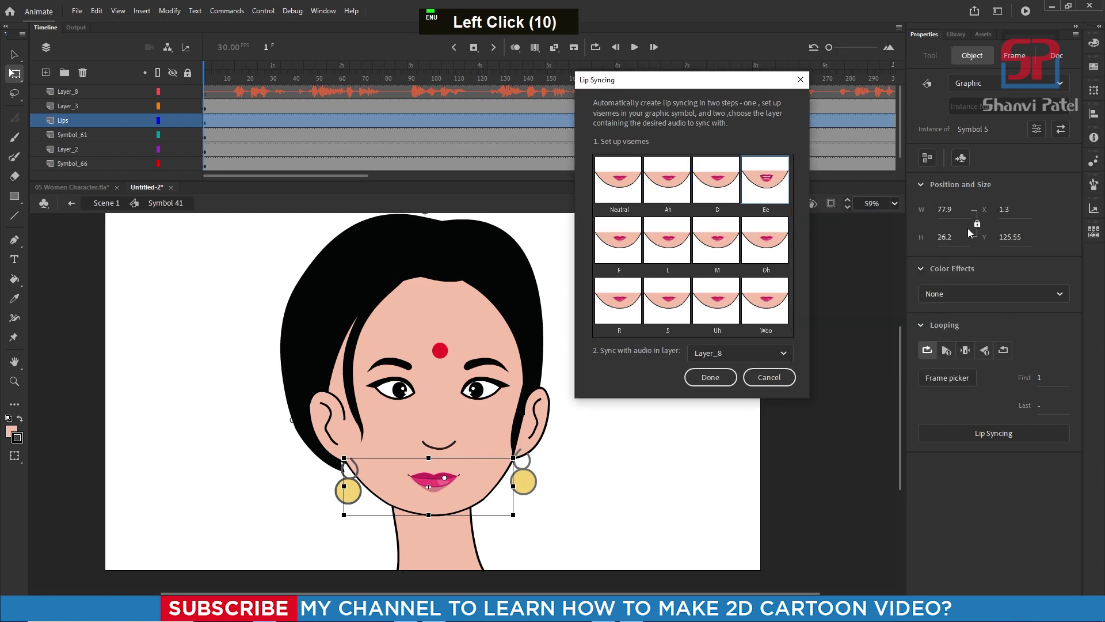
left_click(626, 243)
left_click(680, 351)
left_click(674, 263)
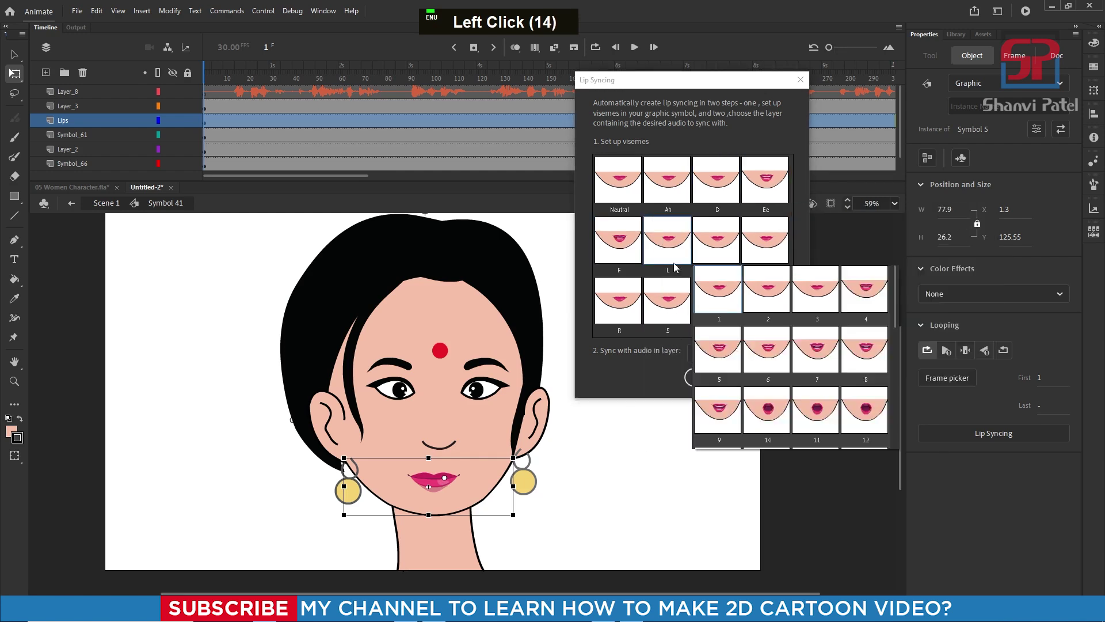
left_click(768, 354)
Step: Map M, Oh (8), R (9), S (10), Uh and Woo (12), and list the audio layers
left_click(716, 241)
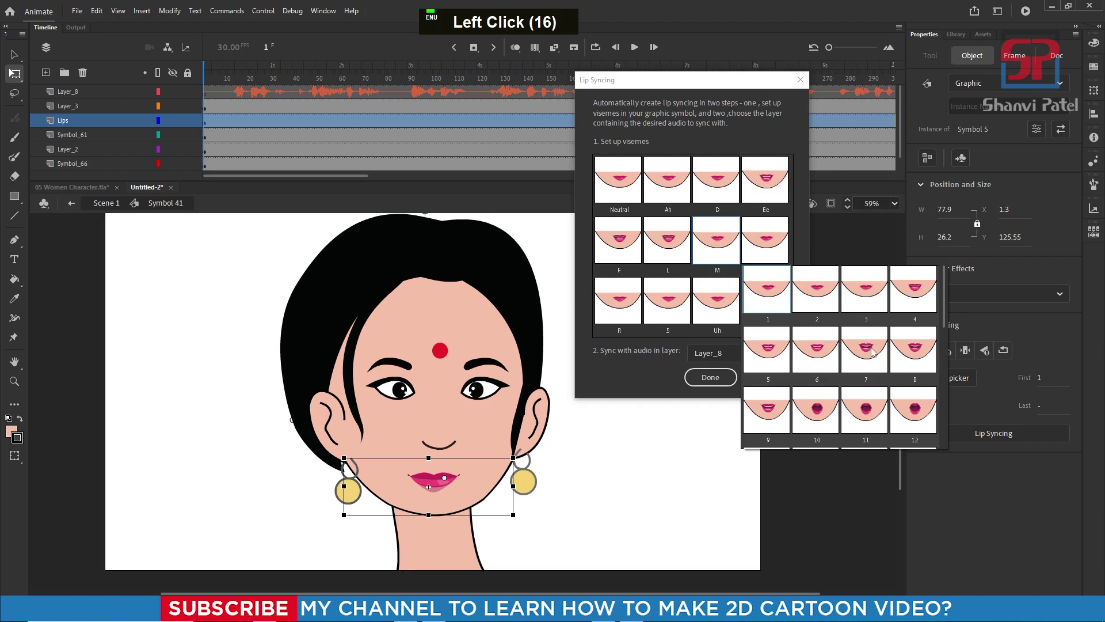
left_click(871, 349)
left_click(770, 250)
left_click(967, 349)
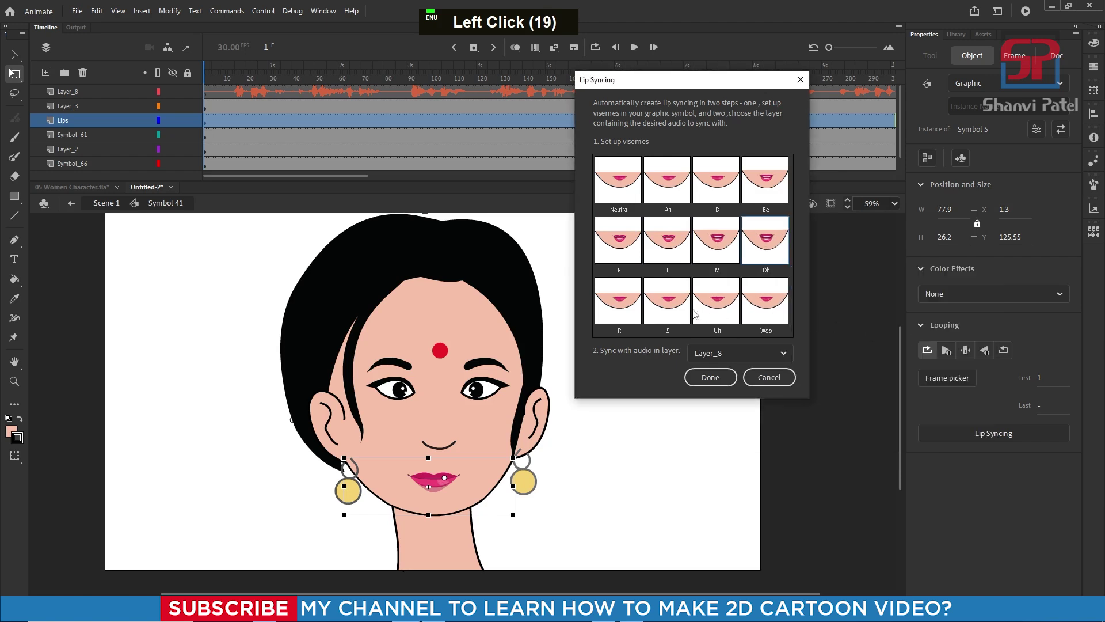
left_click(632, 306)
left_click(671, 476)
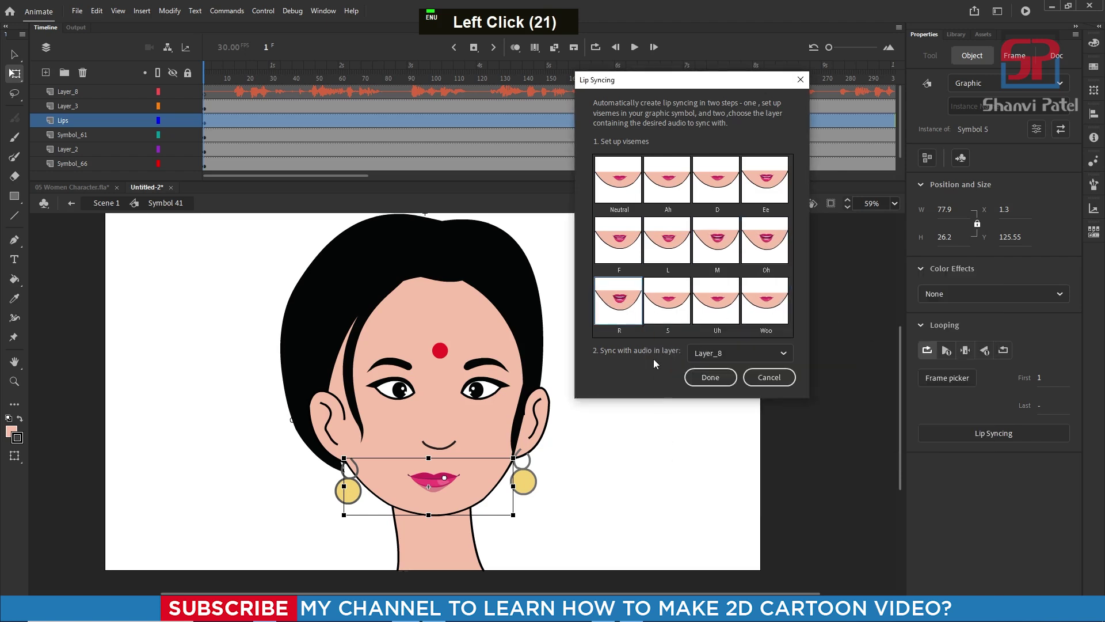
left_click(661, 308)
left_click(770, 474)
left_click(717, 297)
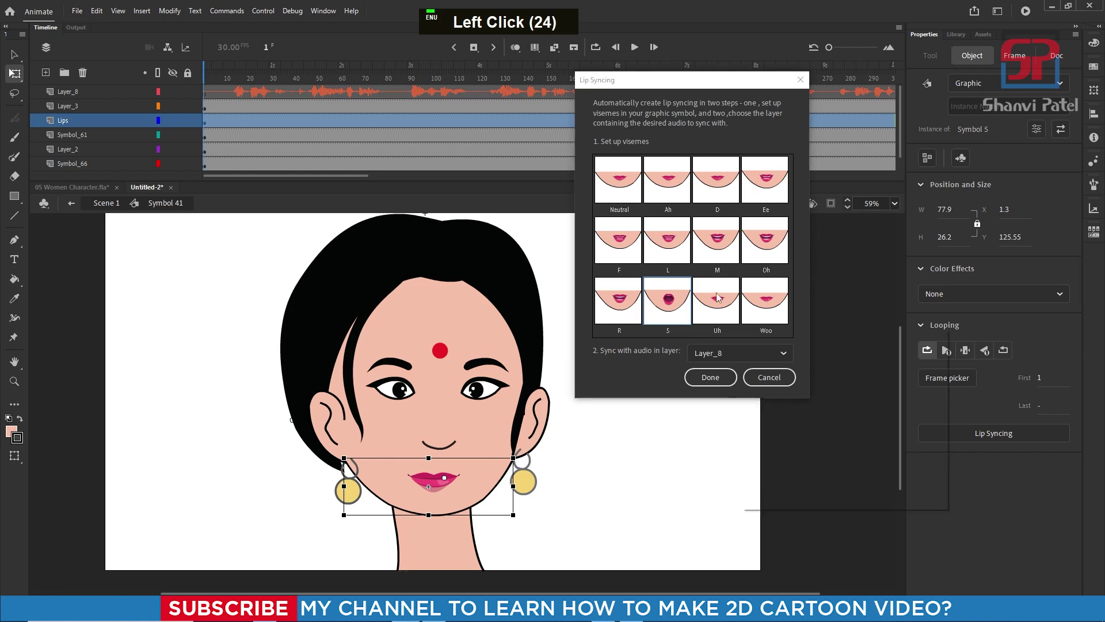
left_click(844, 476)
left_click(774, 306)
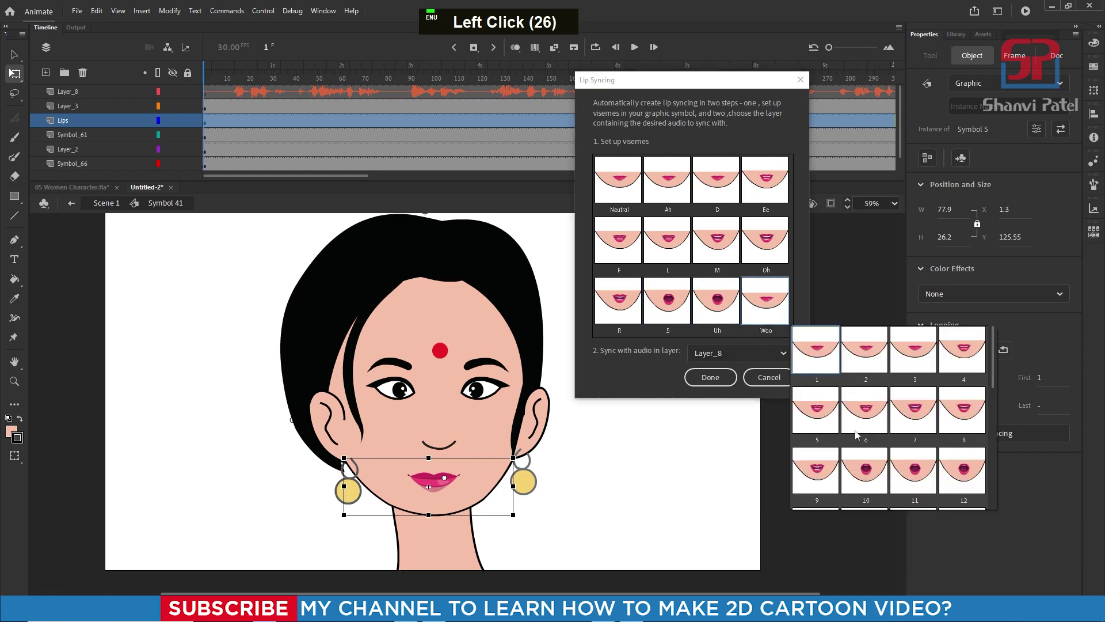
left_click(960, 475)
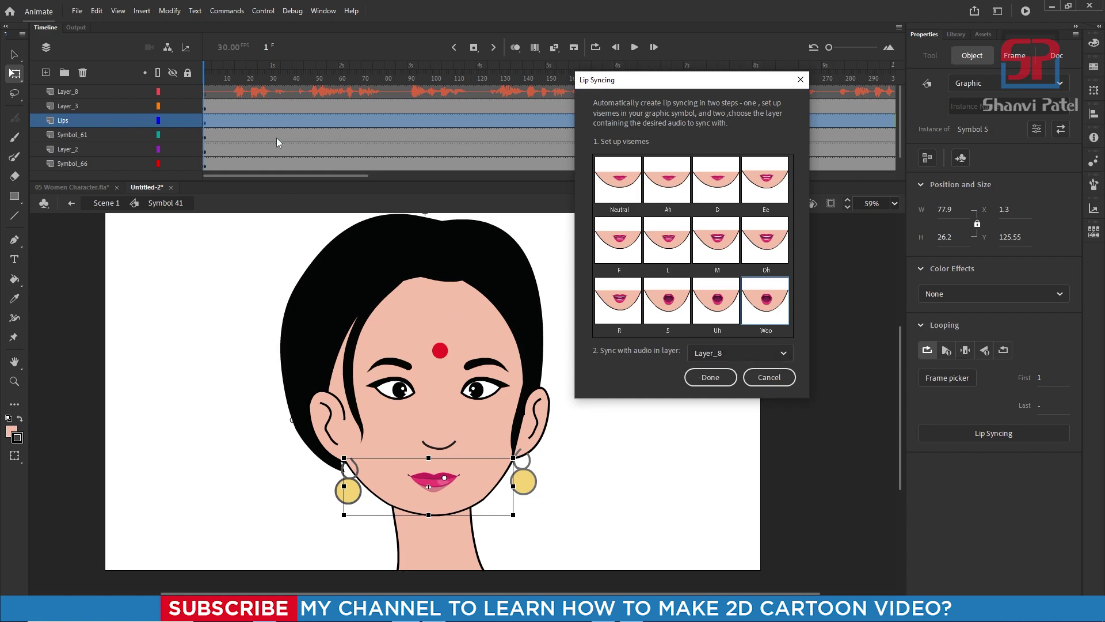
left_click(784, 352)
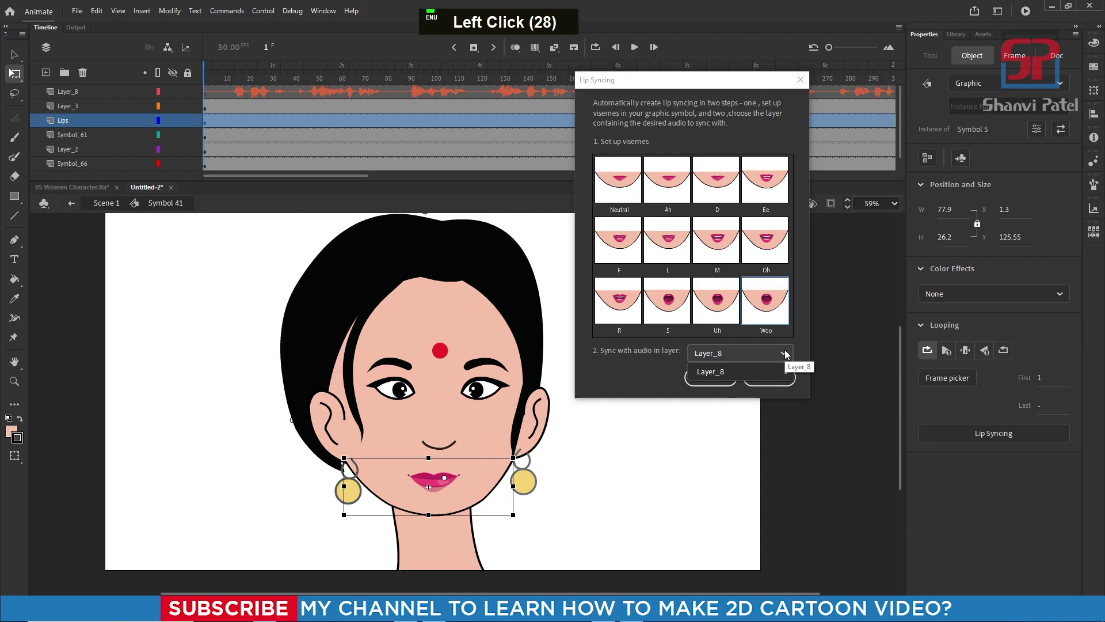
Step: Keep Layer_8 as the sync audio layer and generate the lip sync
left_click(786, 353)
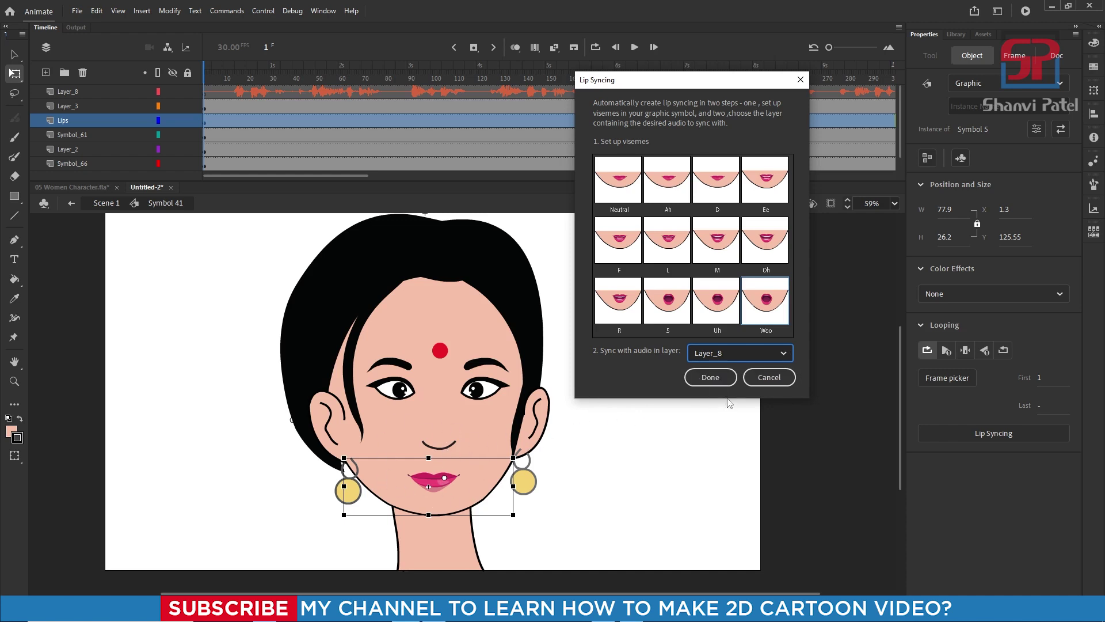
left_click(710, 377)
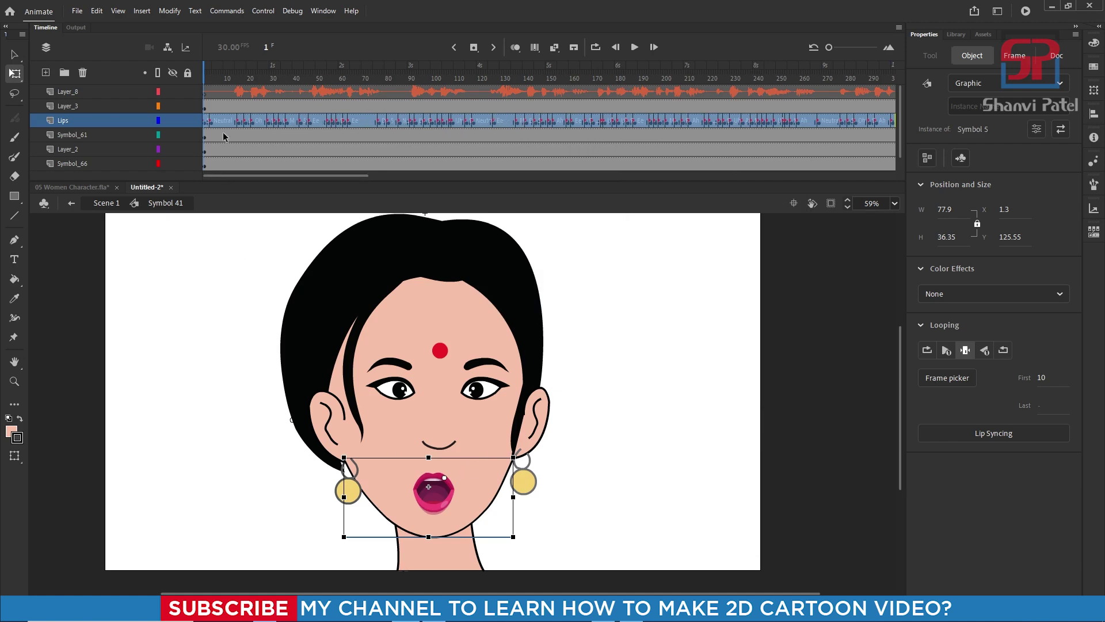
mouse_move(227, 75)
left_mouse_down()
mouse_move(199, 75)
mouse_move(220, 75)
left_mouse_up()
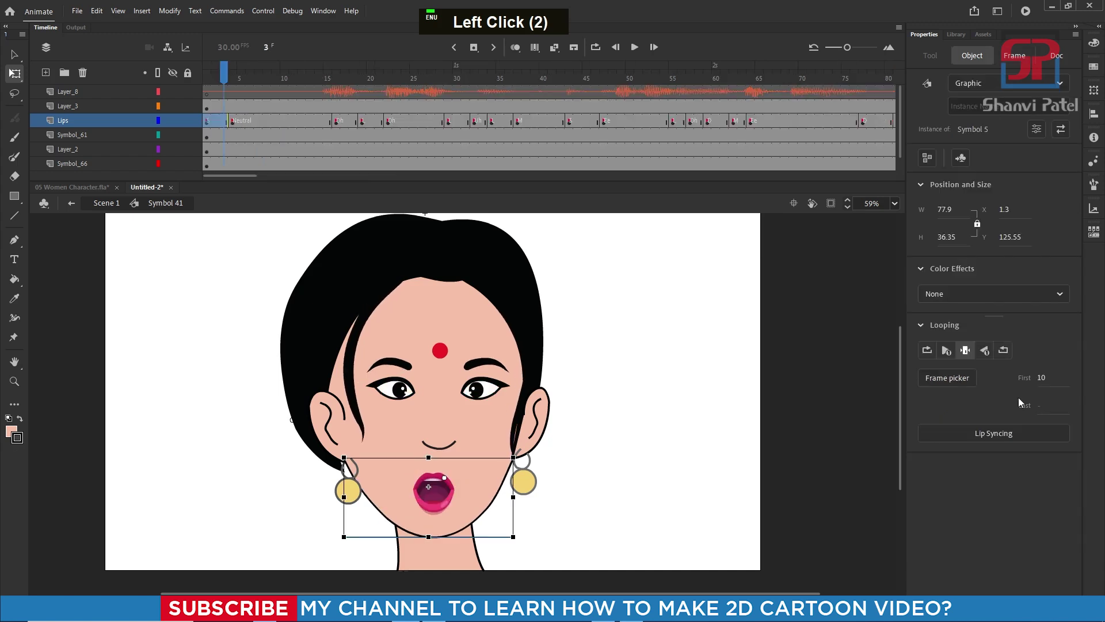
left_click_drag(224, 79, 206, 79)
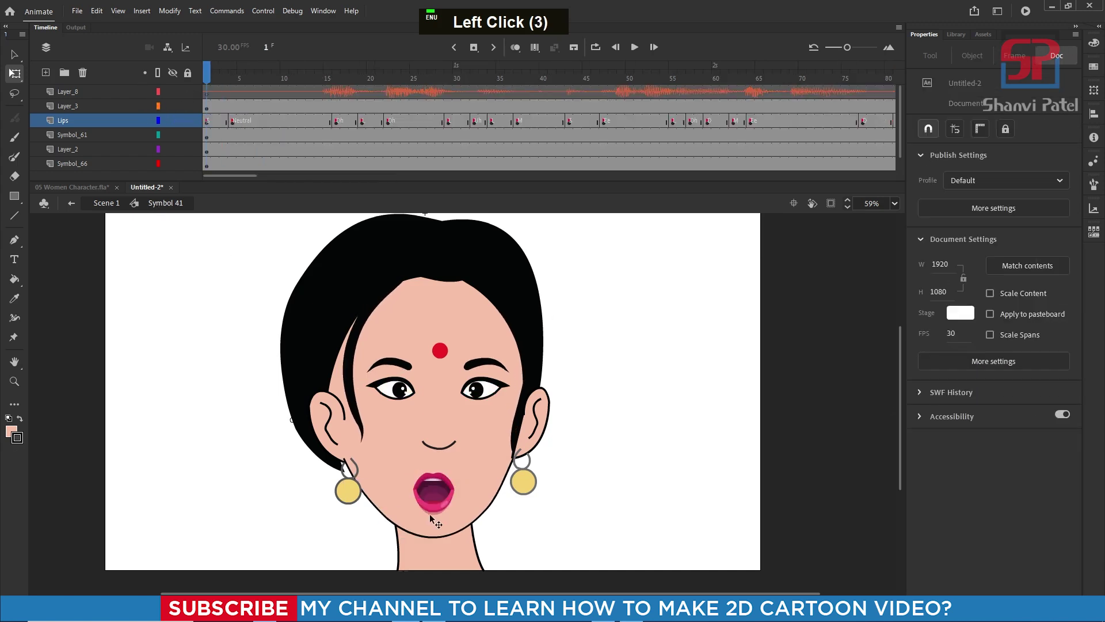
left_click(434, 493)
left_click(1047, 378)
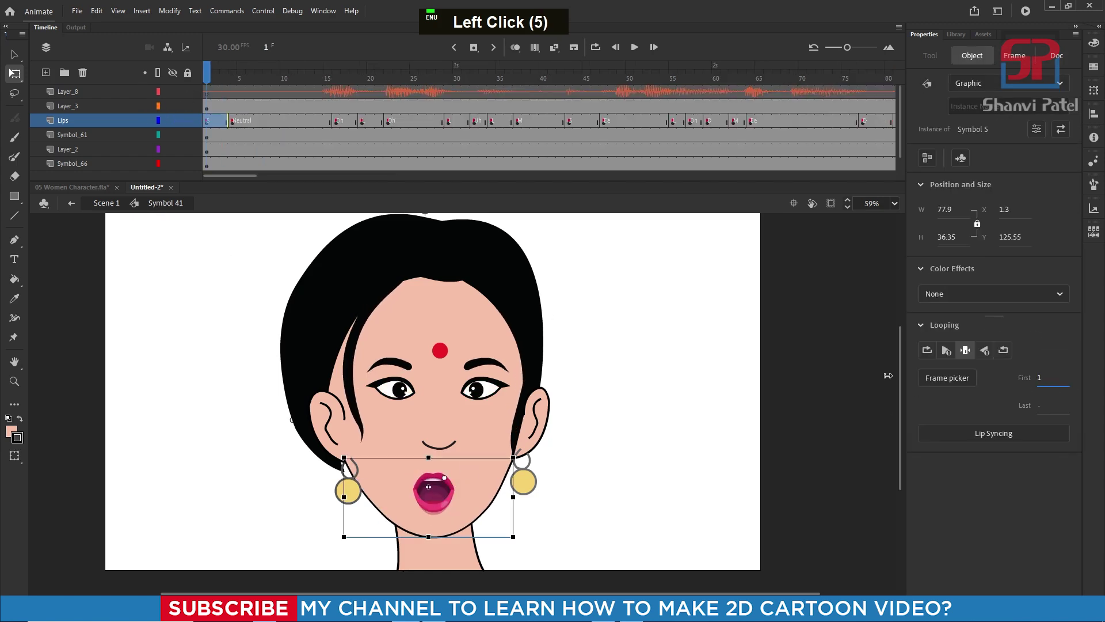
type("1")
key("Return")
left_click(230, 74)
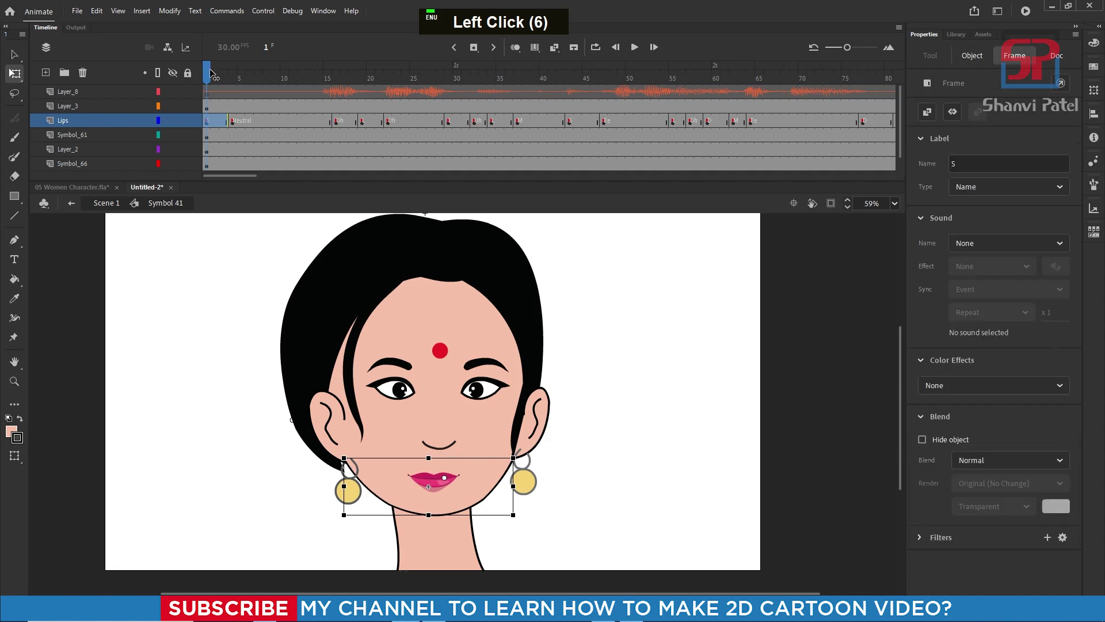
left_click_drag(284, 73, 144, 85)
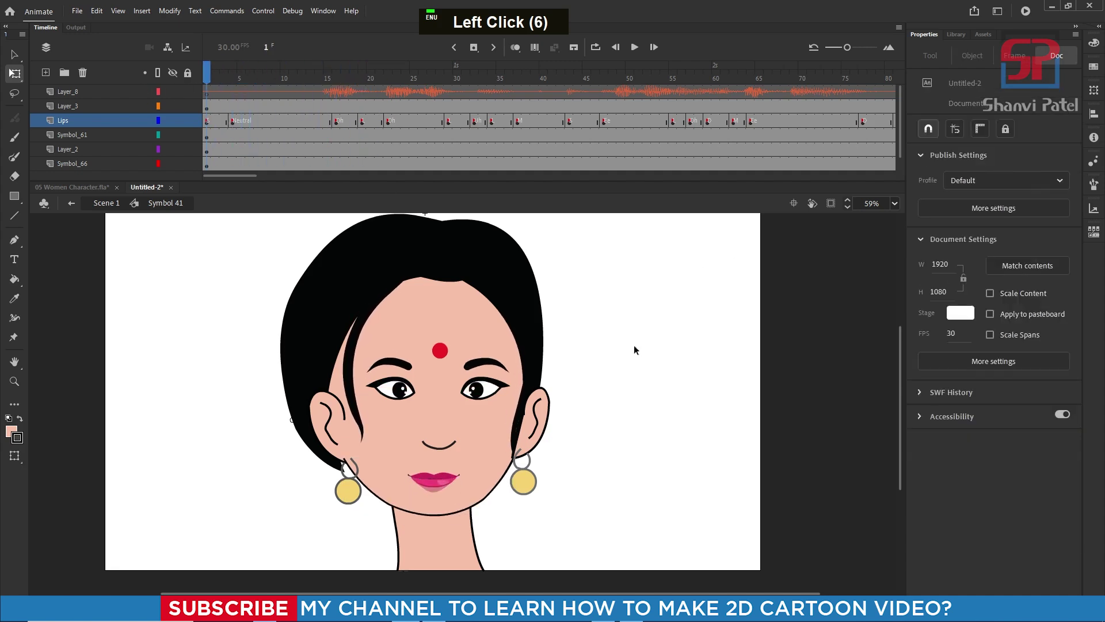
key("ctrl")
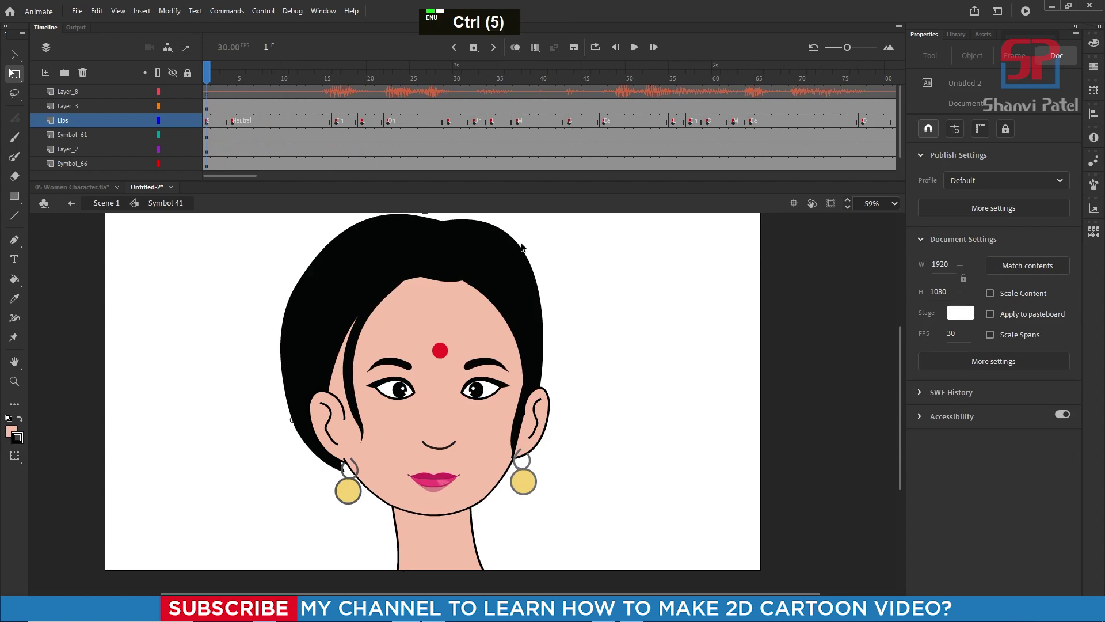
Step: Test-play the movie, close the SWF window, and return to Scene 1
key("ctrl+Return")
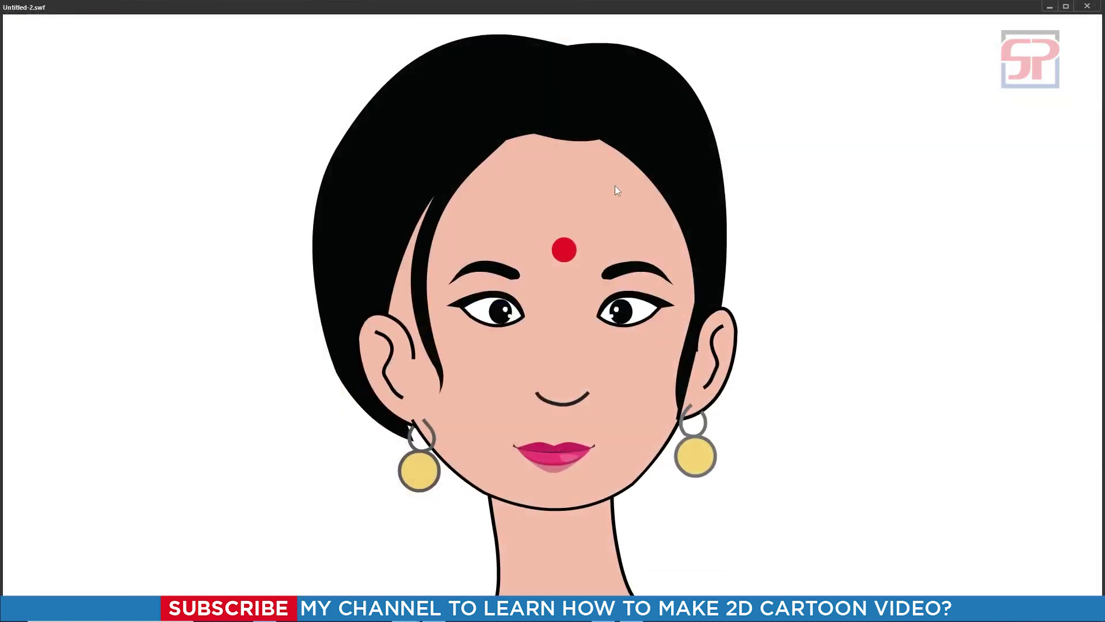
left_click(1088, 6)
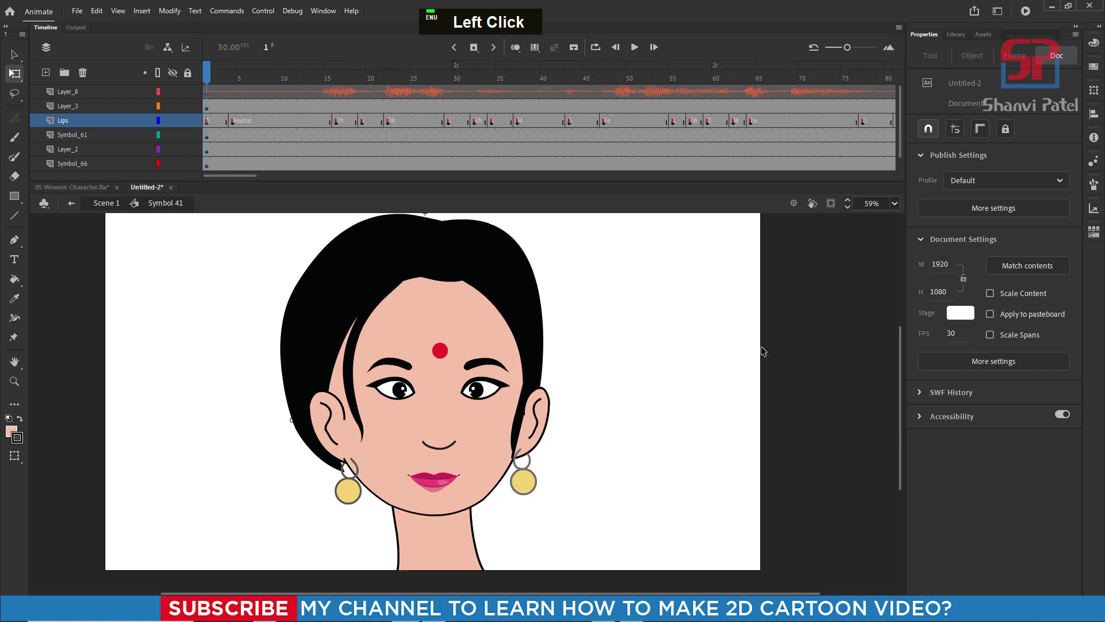
double_click(804, 304)
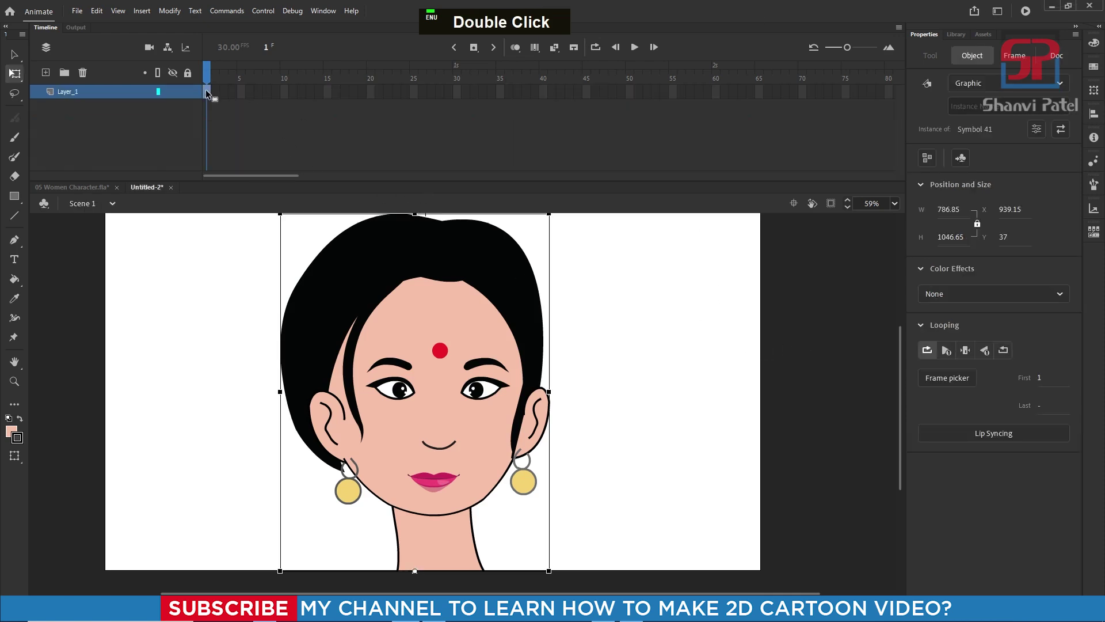
Step: Inside the character symbol, zoom the timeline out to find the lip animation's last frame
double_click(512, 336)
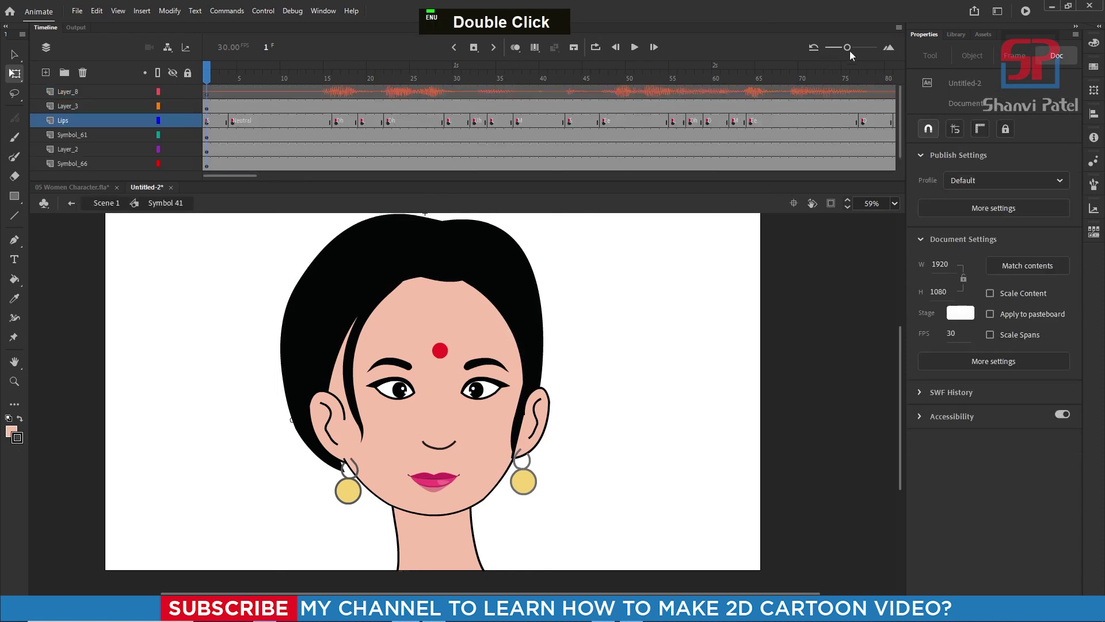
left_click(889, 47)
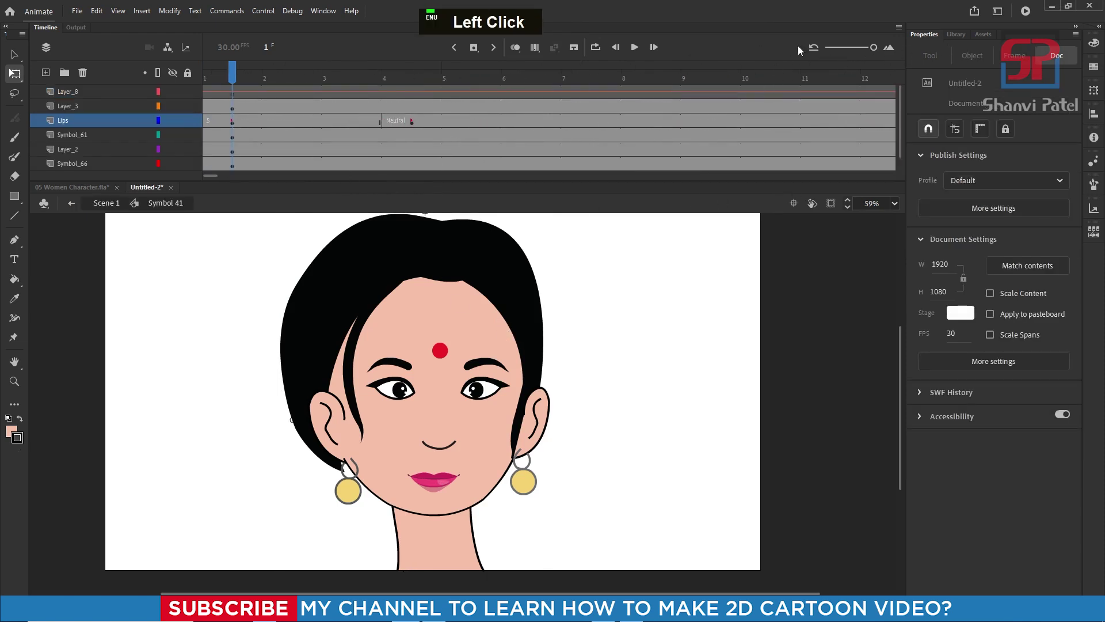
left_click_drag(871, 49, 828, 49)
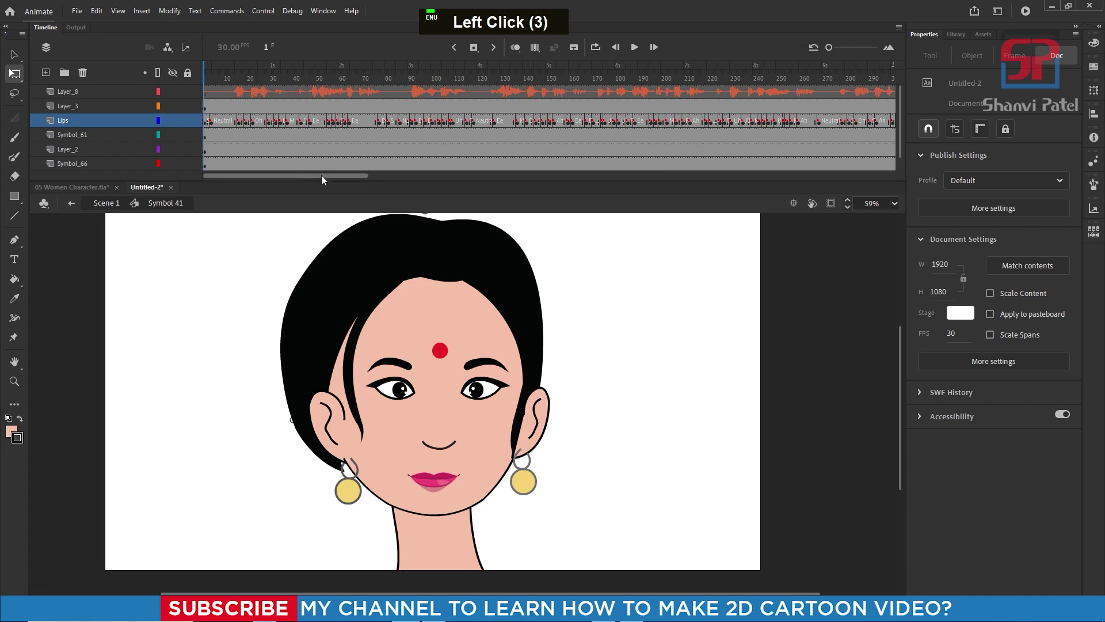
left_click_drag(321, 175, 526, 175)
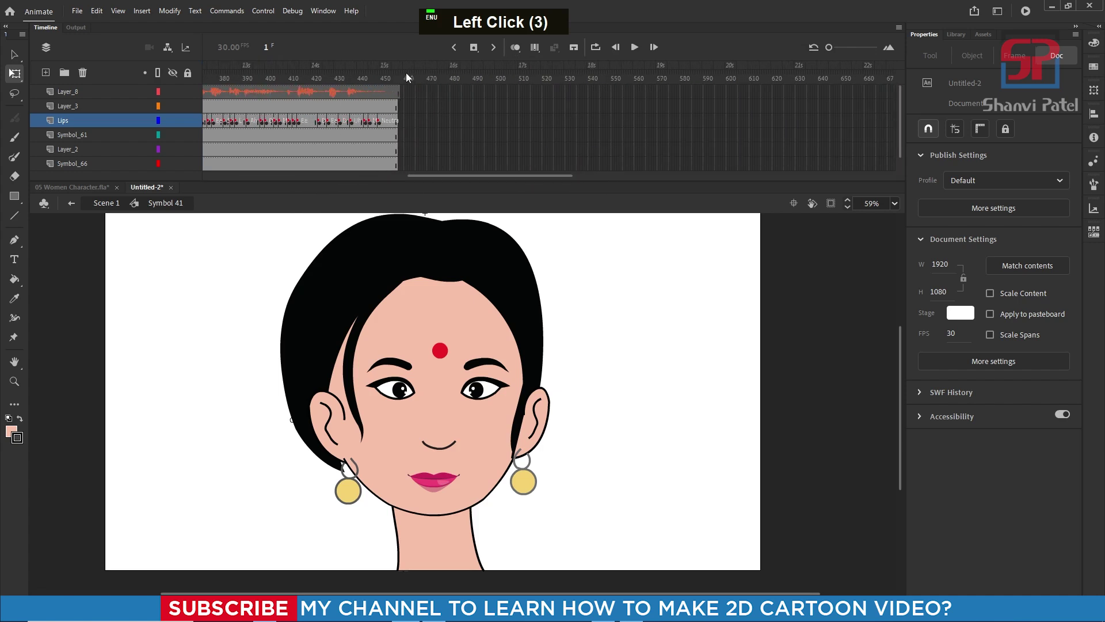
left_click_drag(406, 75, 396, 72)
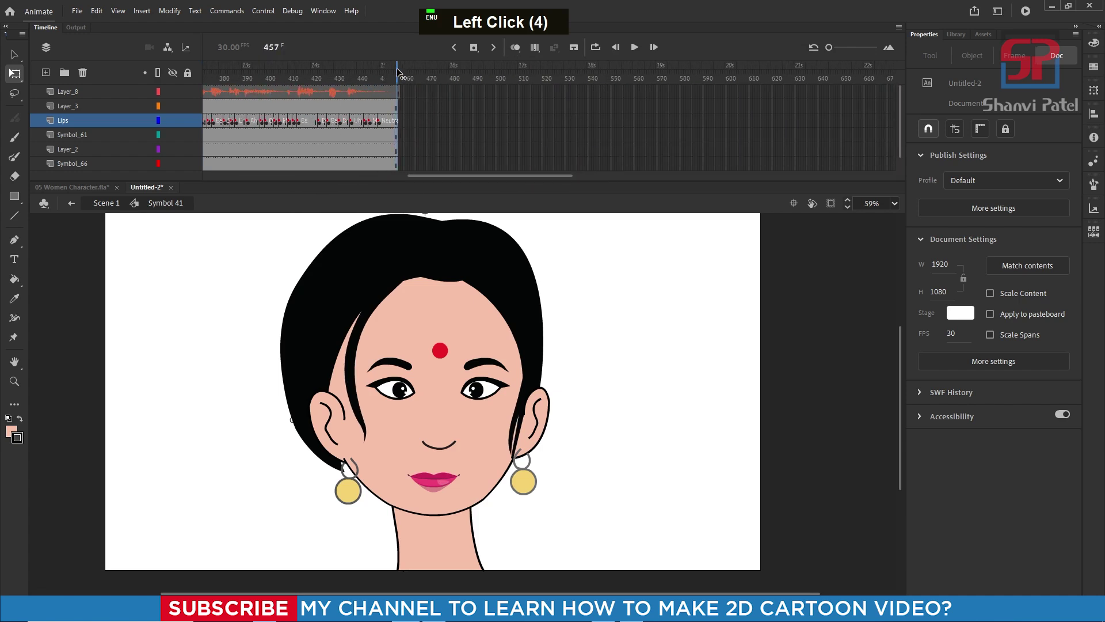
Step: Back in Scene 1, extend Layer_1 to frame 452 with F5
double_click(220, 292)
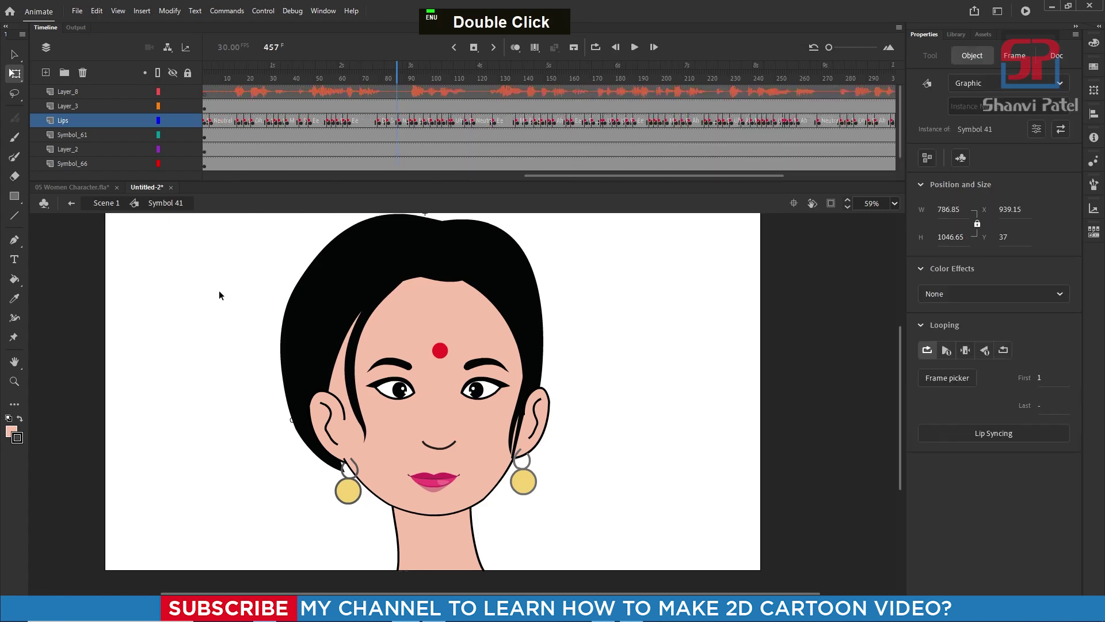
left_click_drag(444, 174, 709, 154)
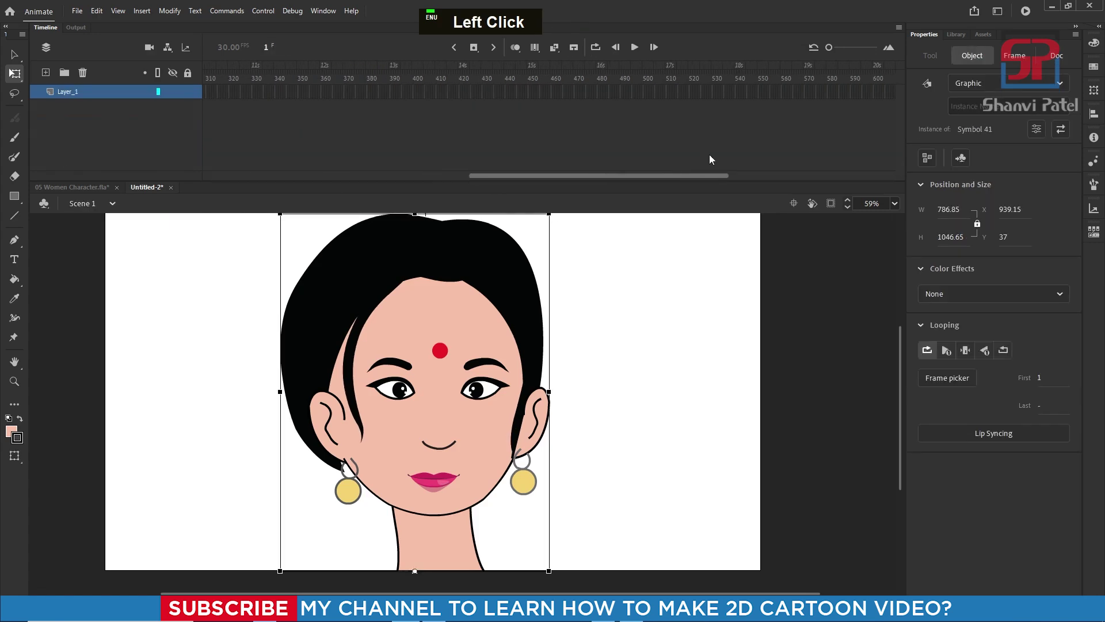
left_click(531, 93)
left_click(531, 89)
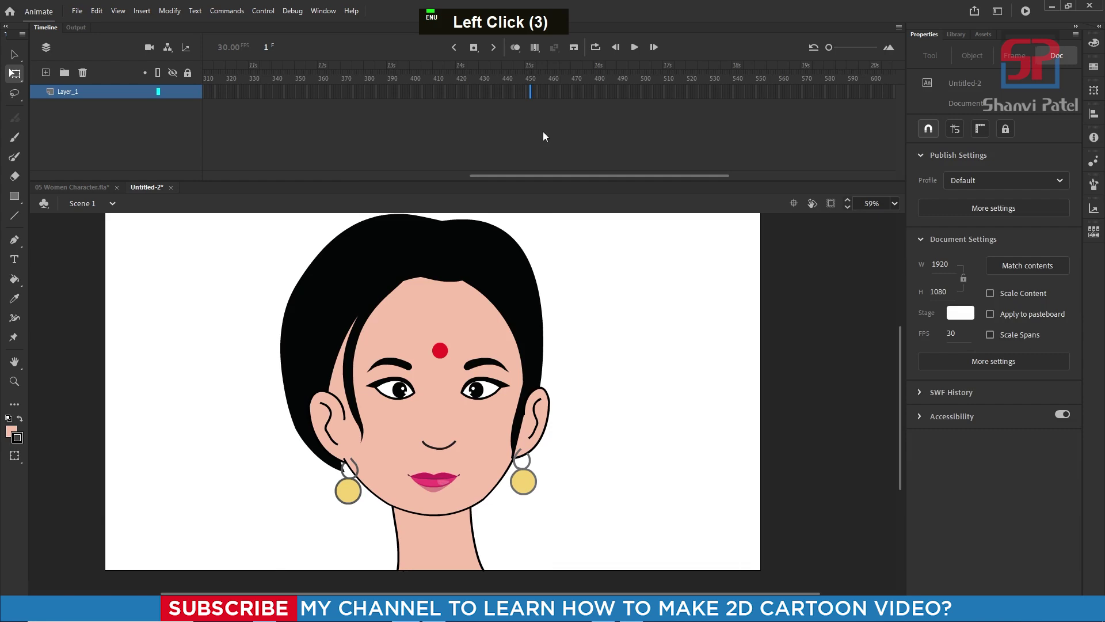
key("F5")
left_click(685, 343)
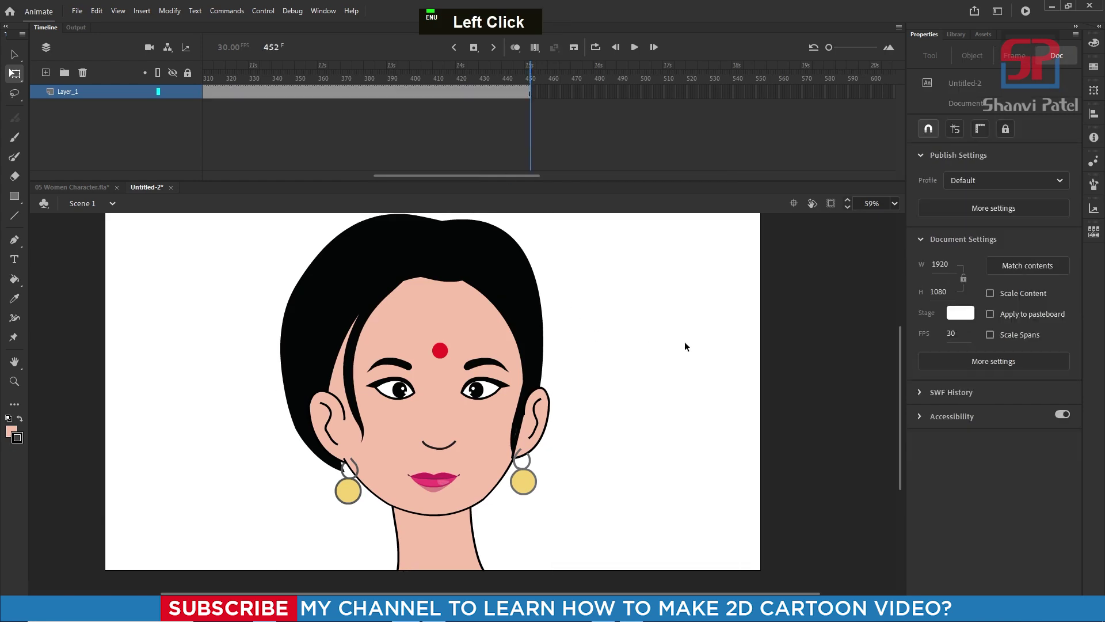
key("ctrl+Return")
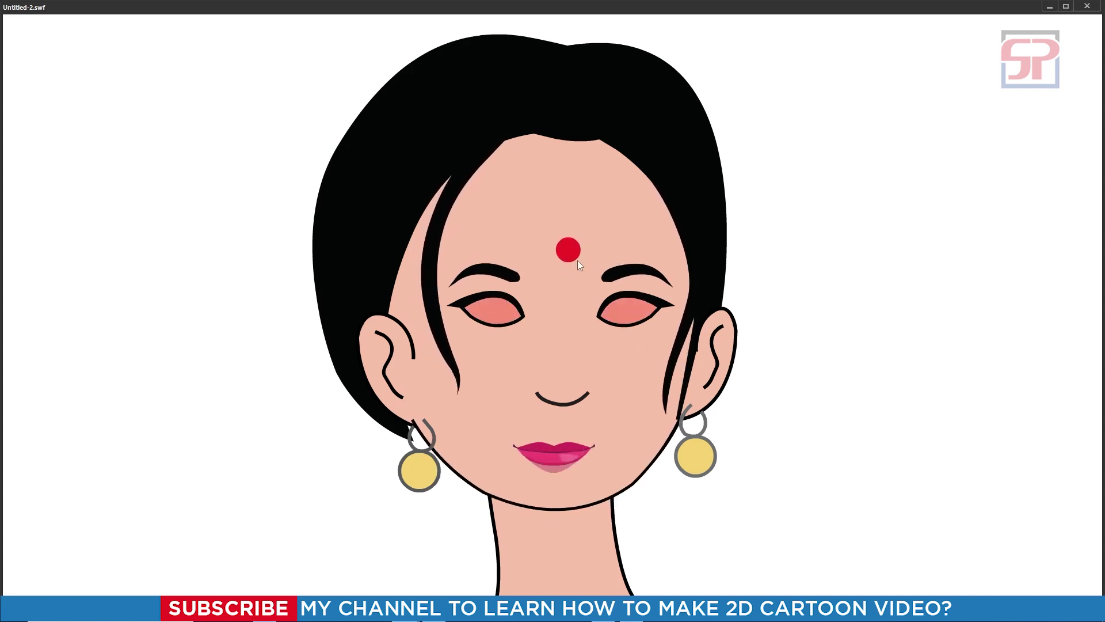
Step: Close the test movie and drill into Symbol 41, Symbol 61 and Symbol 62
left_click(1086, 6)
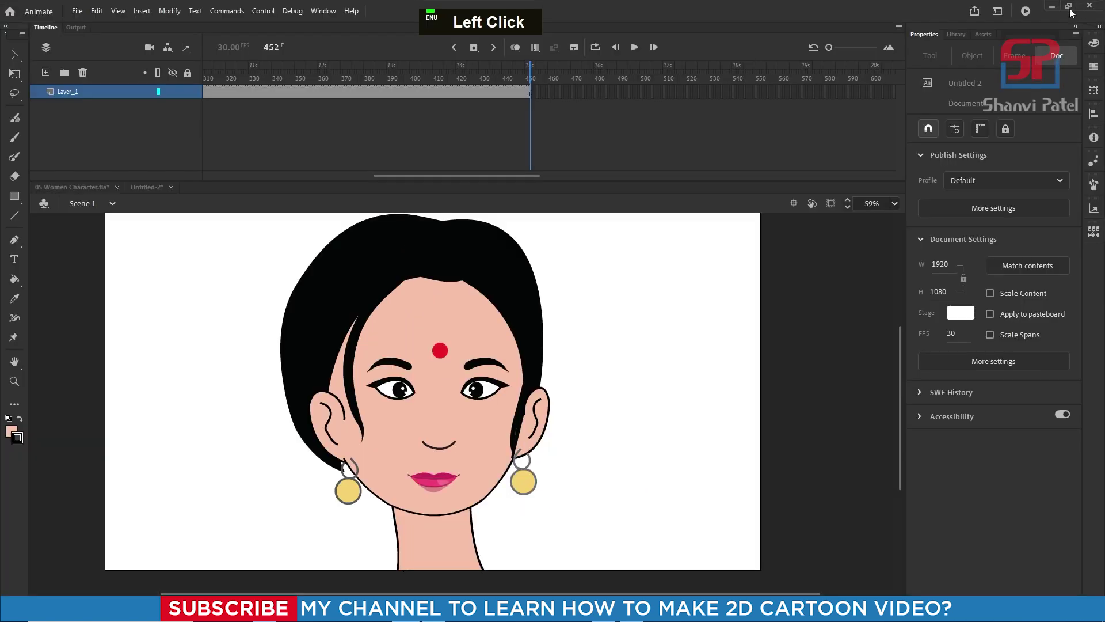
double_click(447, 356)
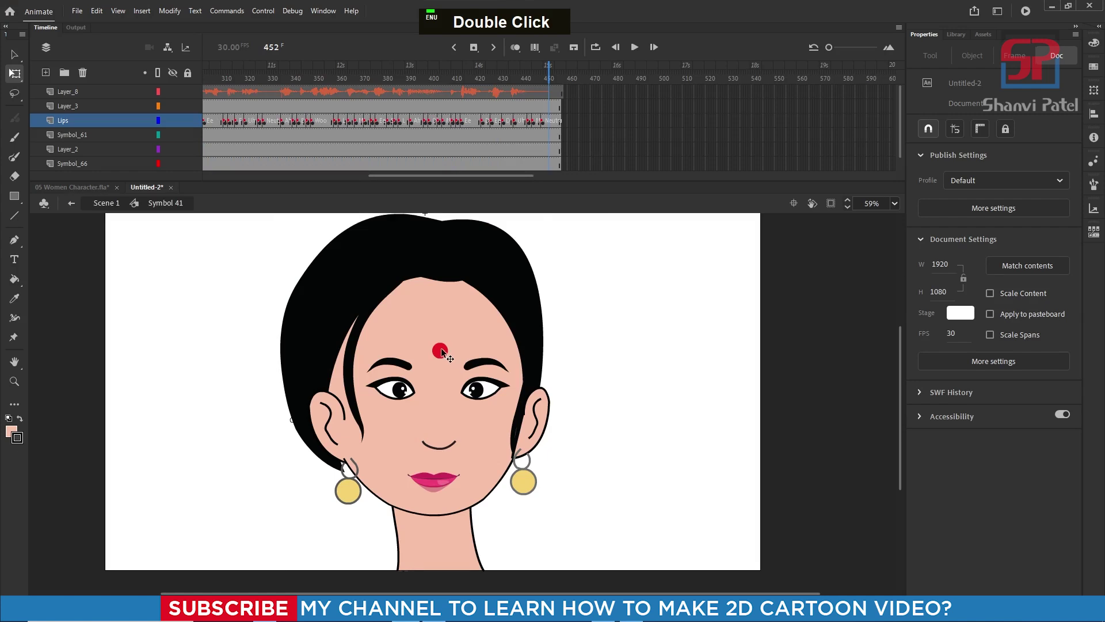
left_click(444, 366)
double_click(438, 351)
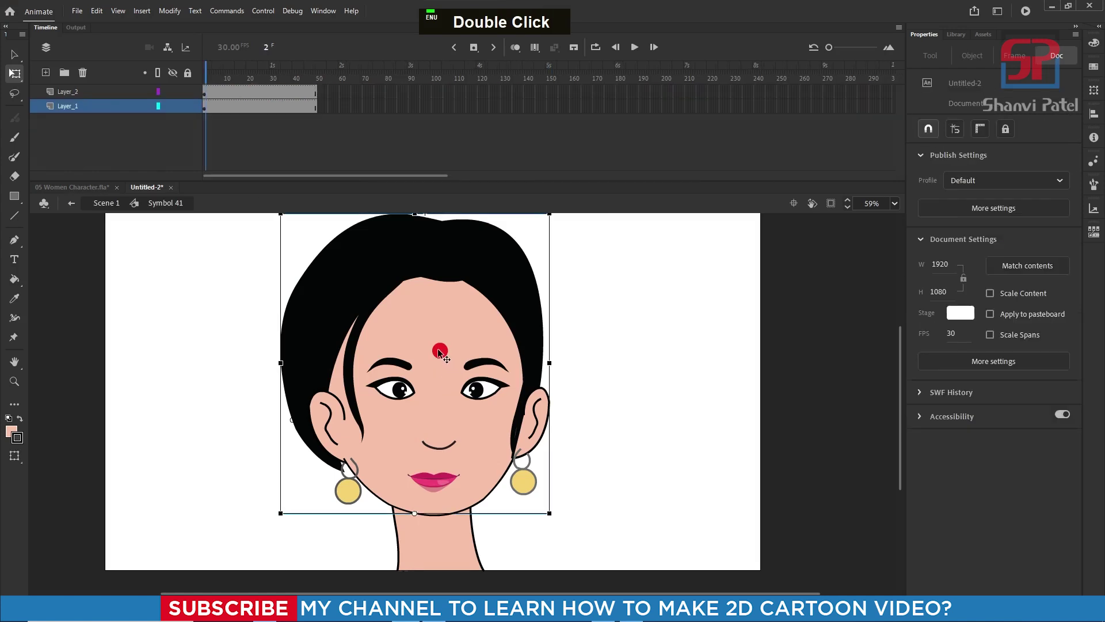
left_click(444, 358)
double_click(441, 351)
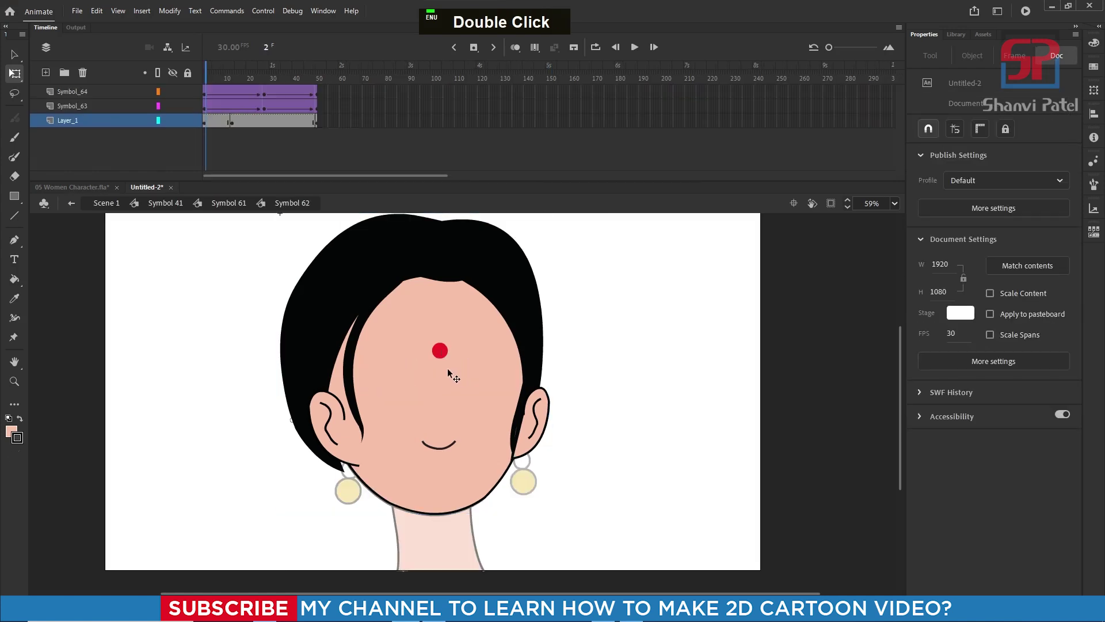
left_click(442, 351)
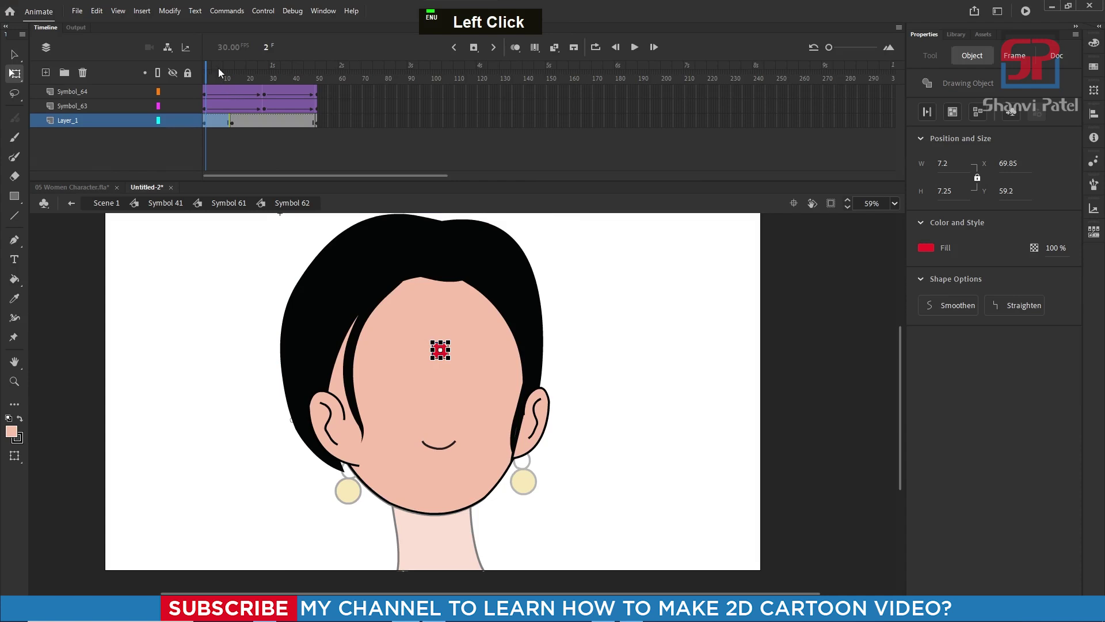
Step: Clear the keyframe near frame 14 on Layer_1, return to Symbol 61, and test the movie
left_click_drag(220, 70, 190, 79)
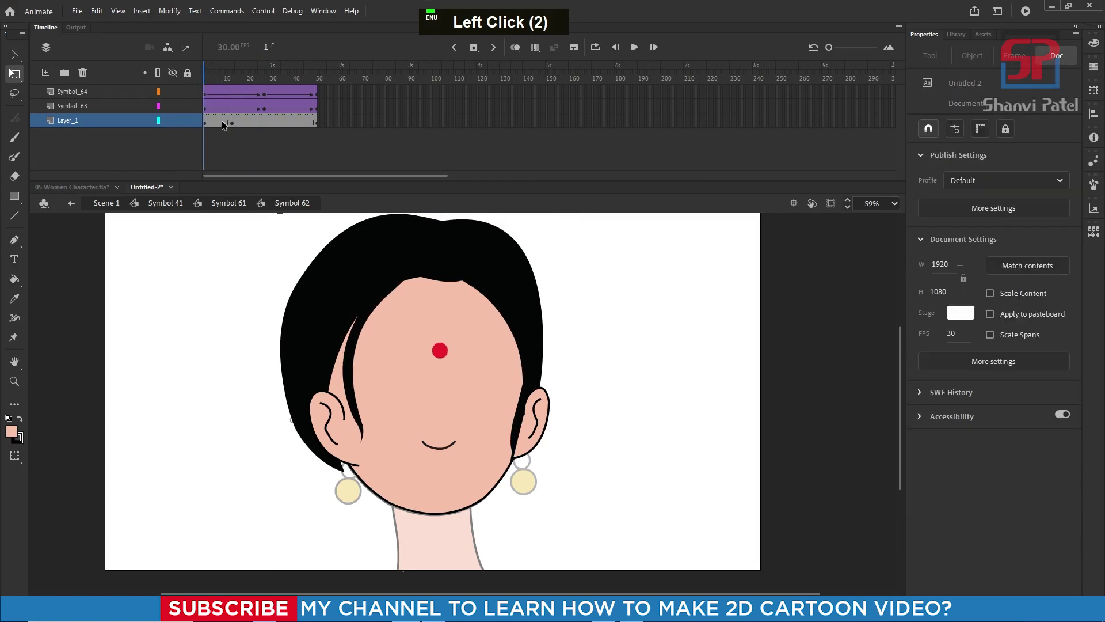
key("shift+F6")
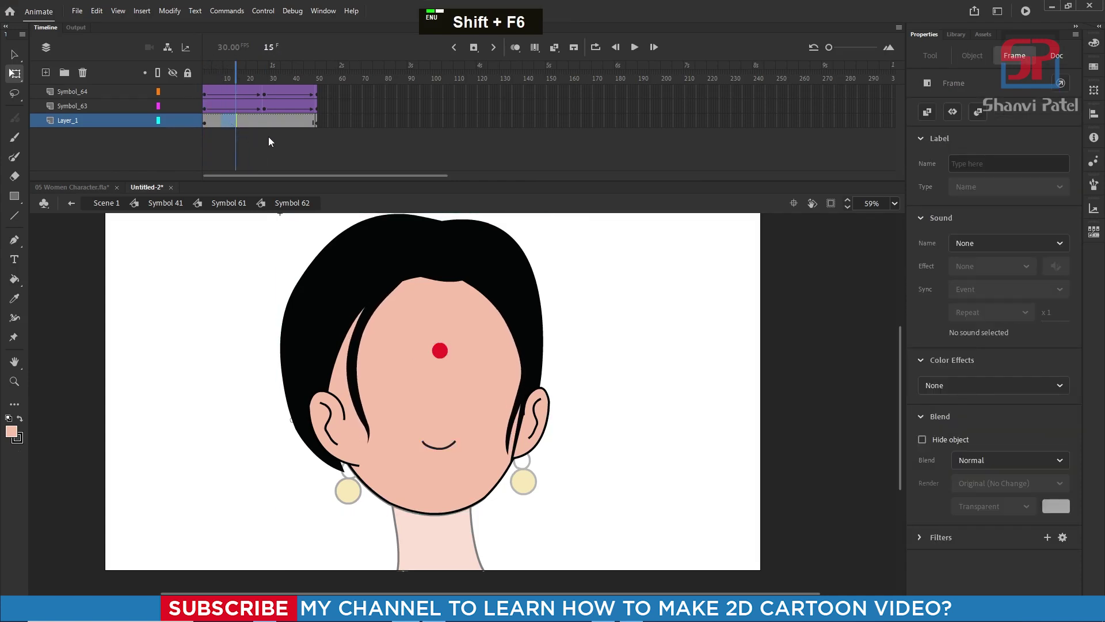
left_click_drag(239, 71, 314, 72)
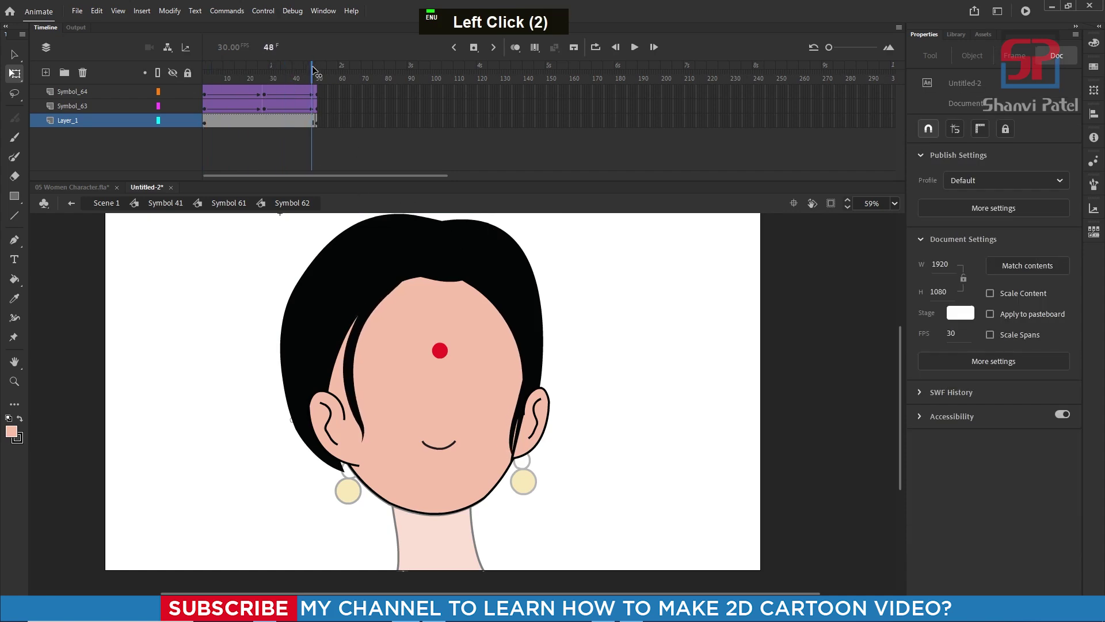
double_click(650, 274)
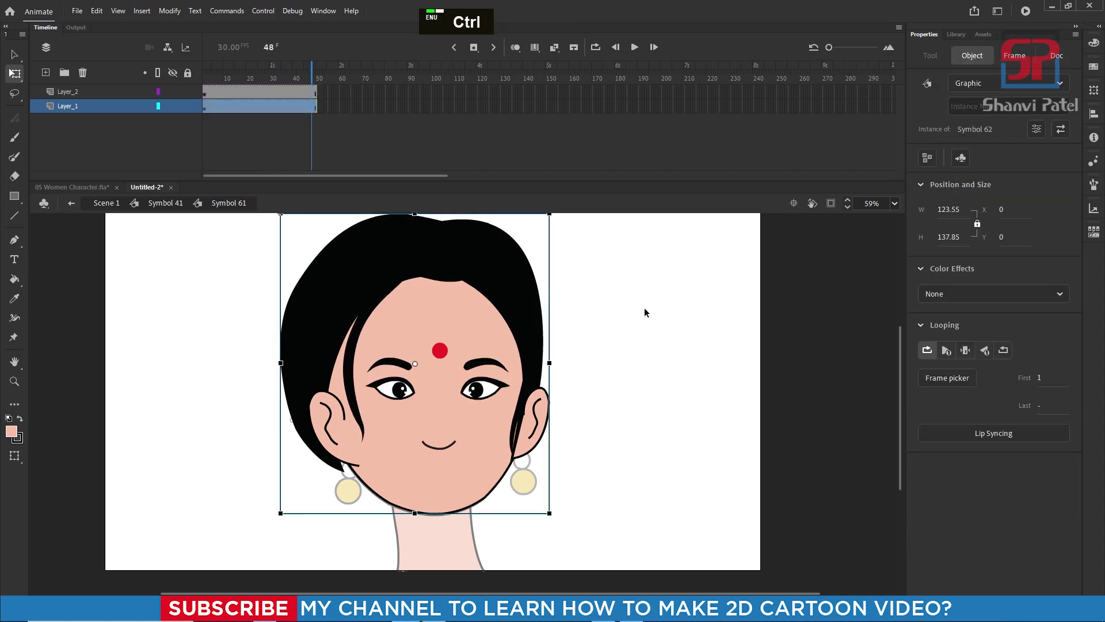
key("ctrl+Return")
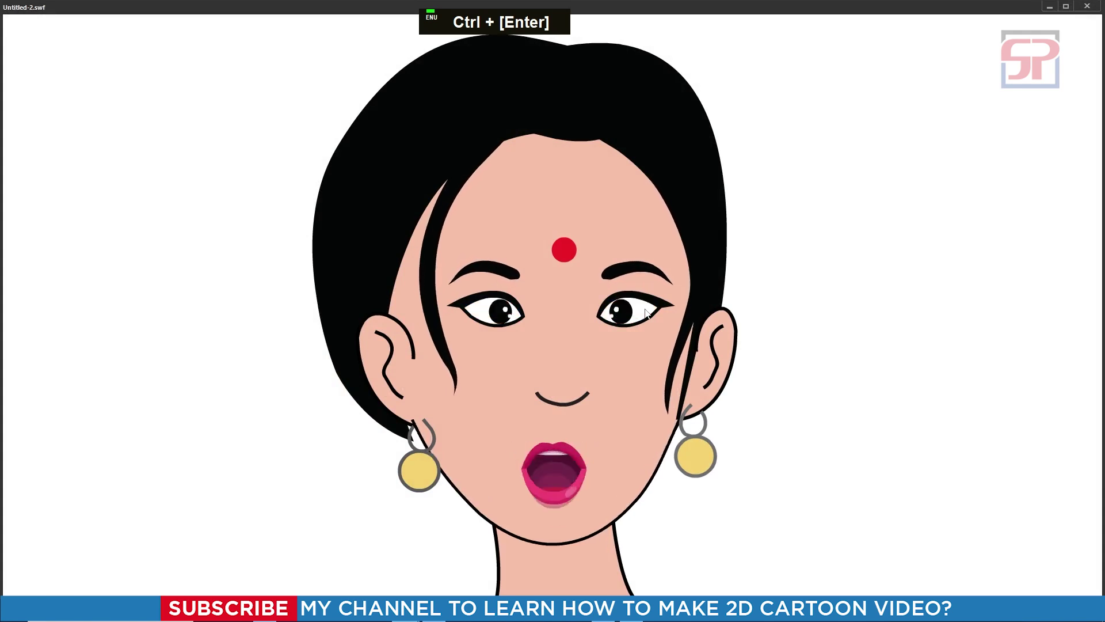